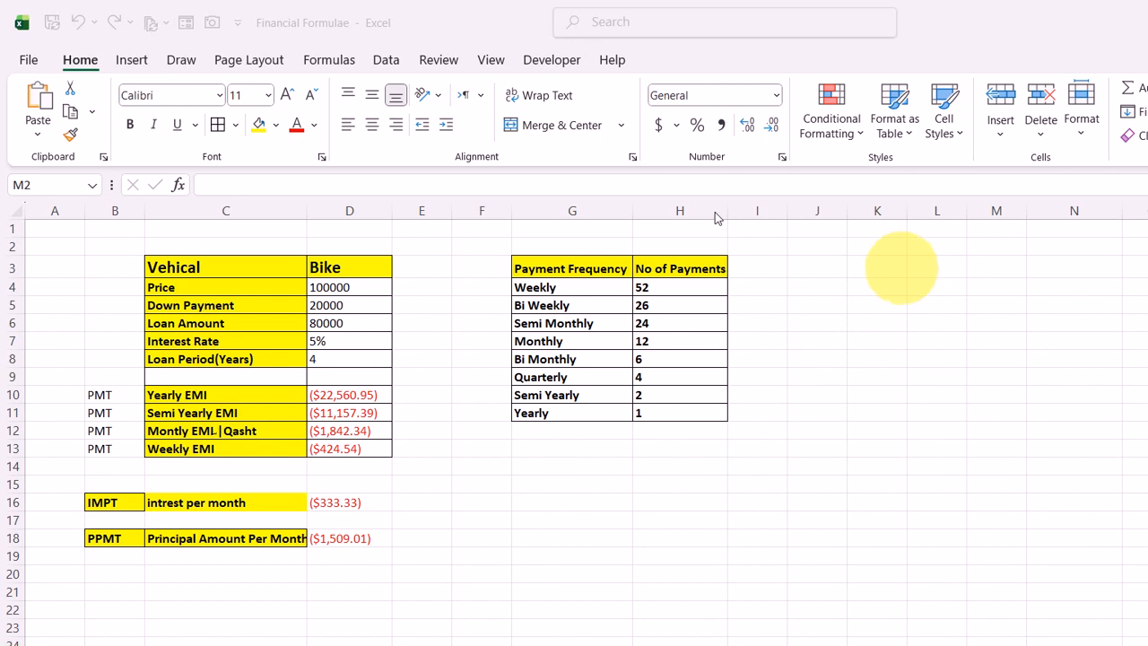
Step: Enter the note "PMT-monthly installement" in cell K3
click(877, 266)
text(PM)
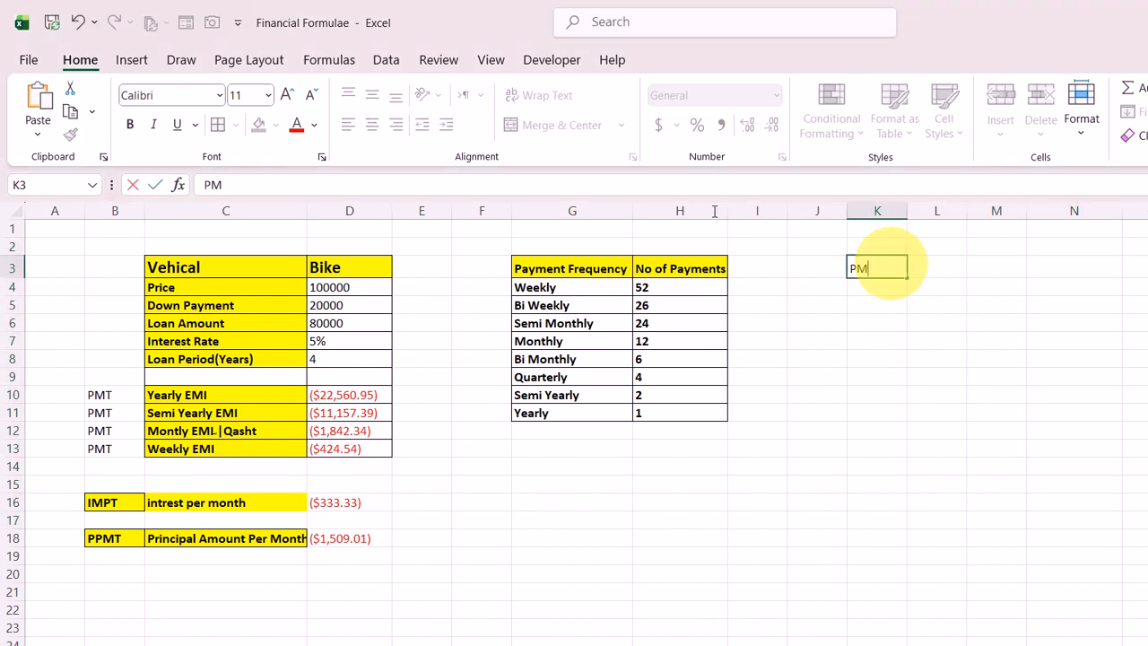
text(T-monthly installem)
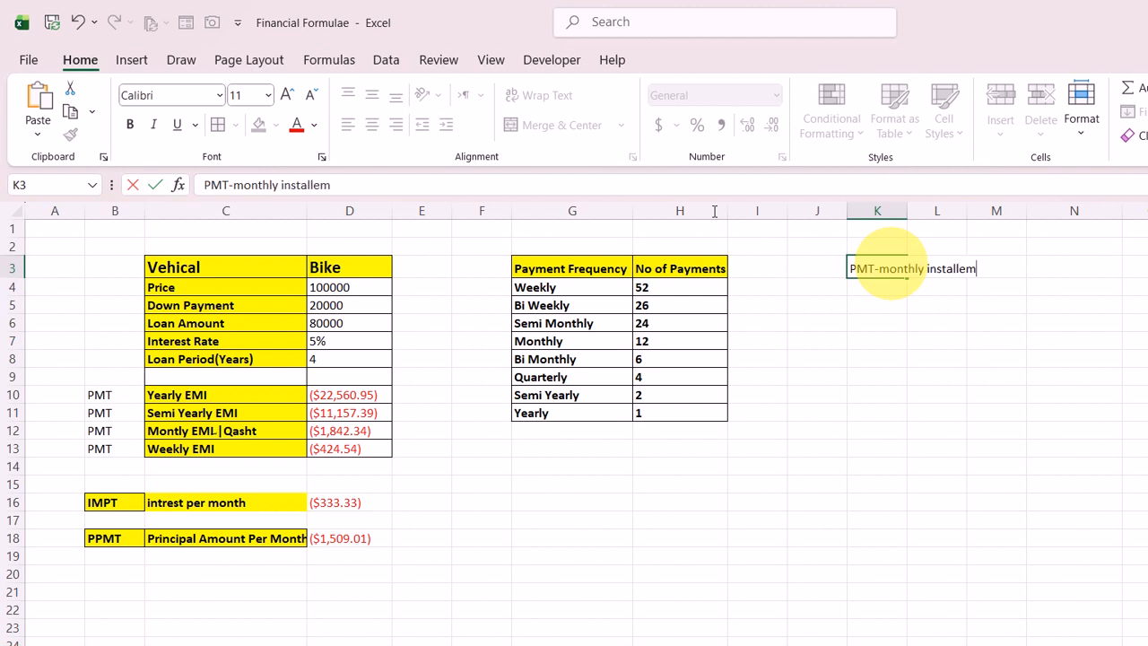
text(ent)
key(Return)
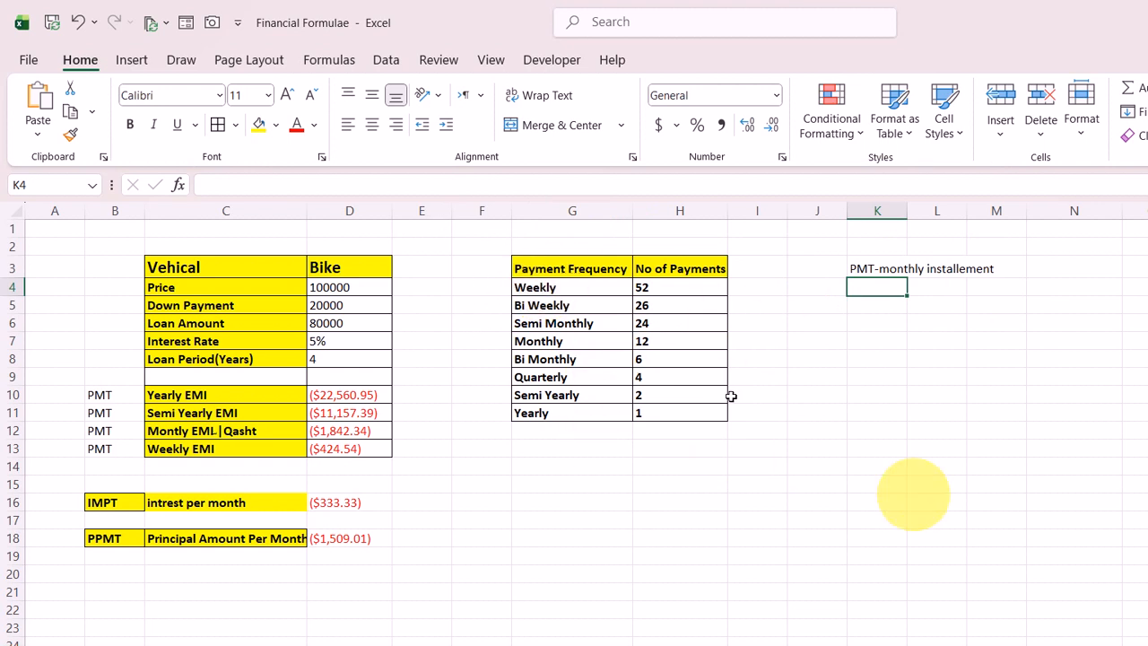
Step: Add "Rate" in cell K4 and "Present Values" in cell K5 below the PMT note
text(Rate)
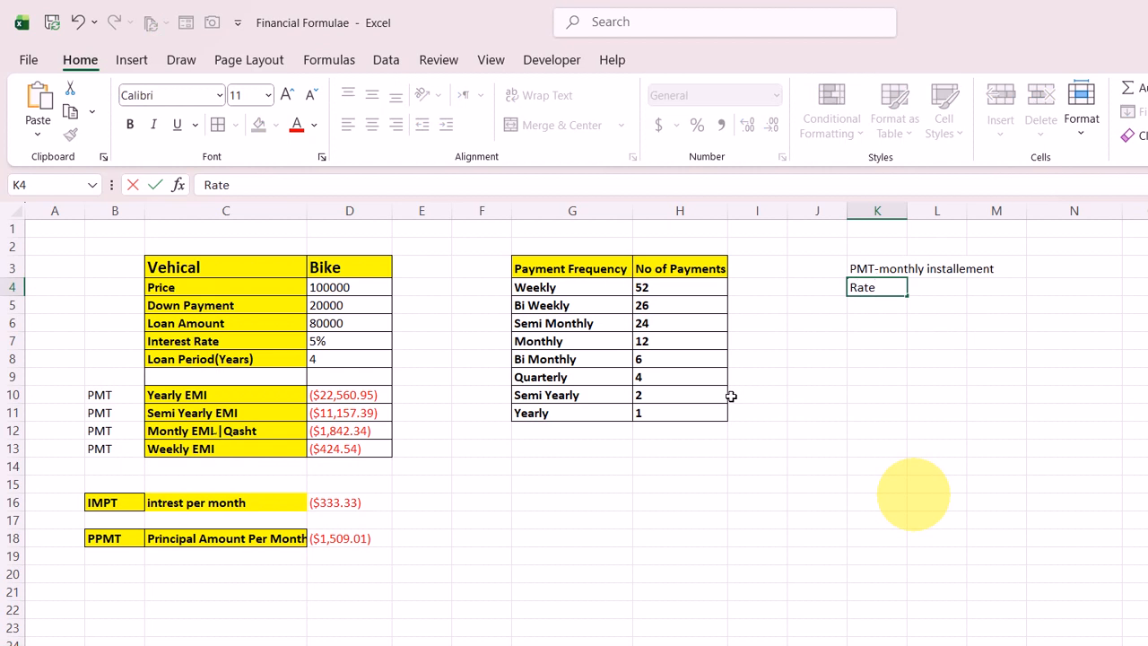
key(Return)
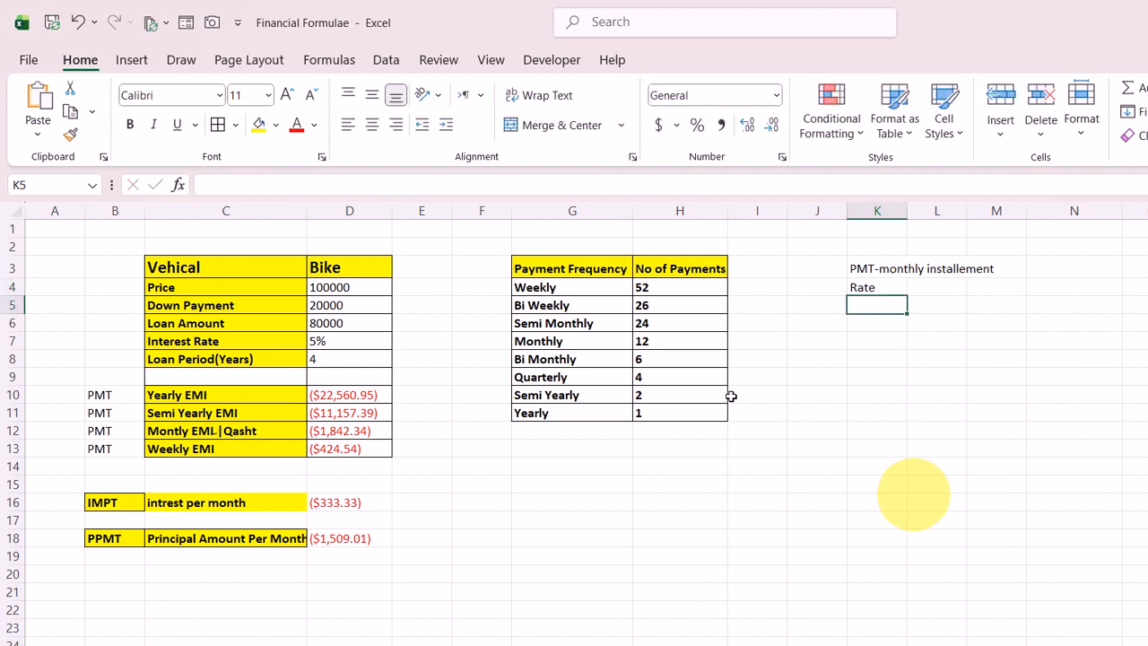
text(P)
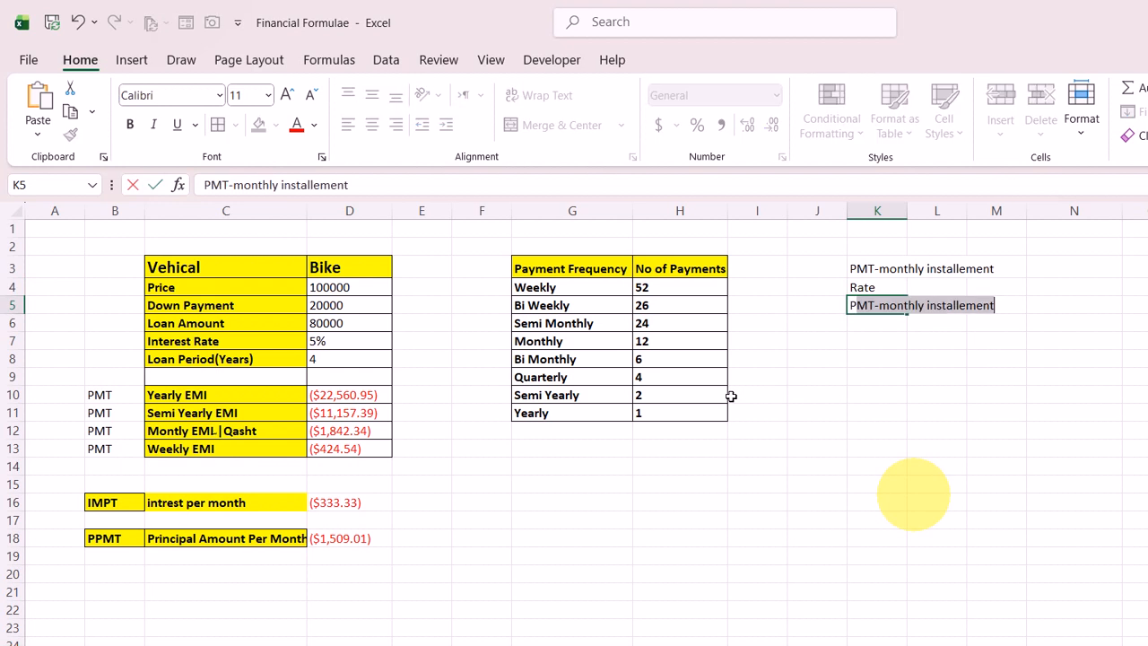
text(re)
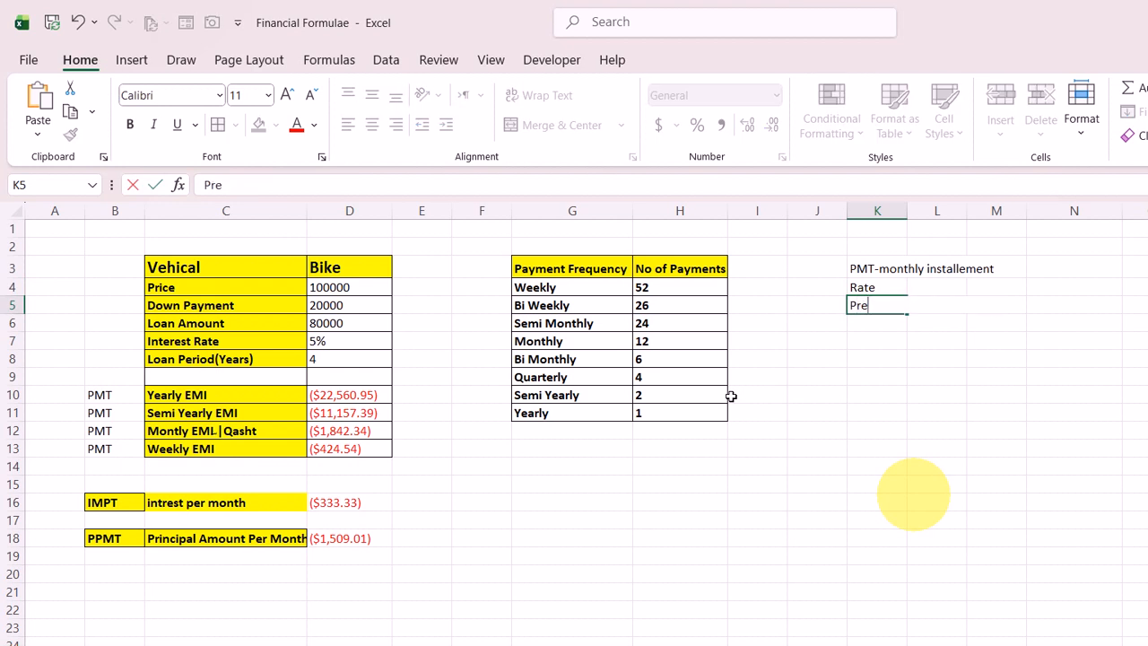
text(sent Values)
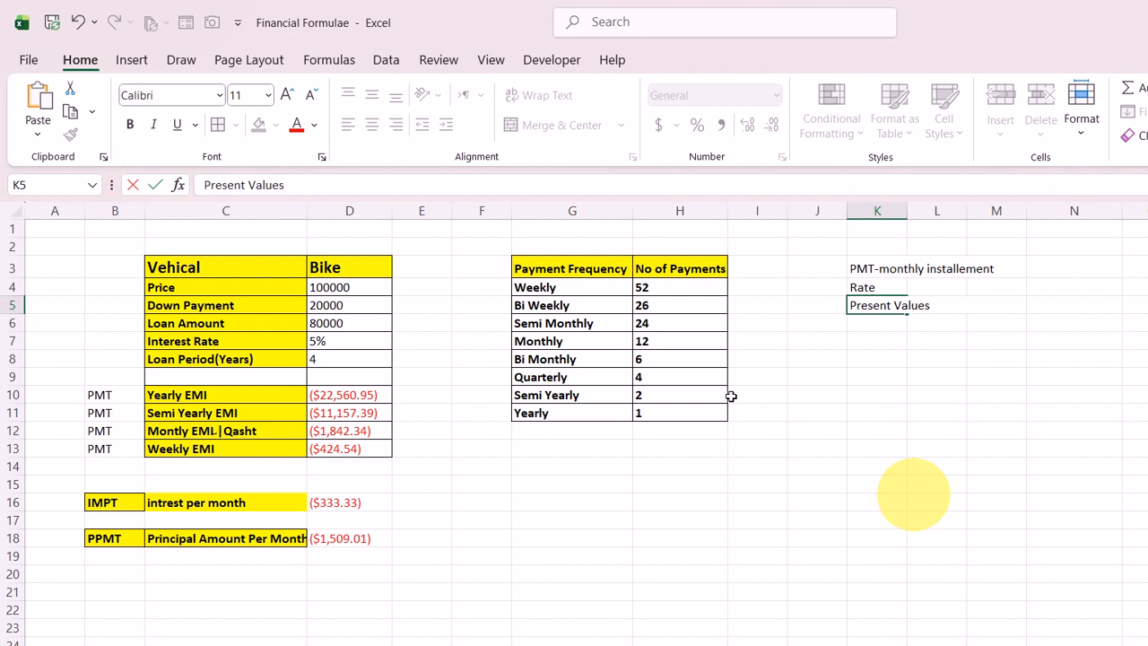
key(Return)
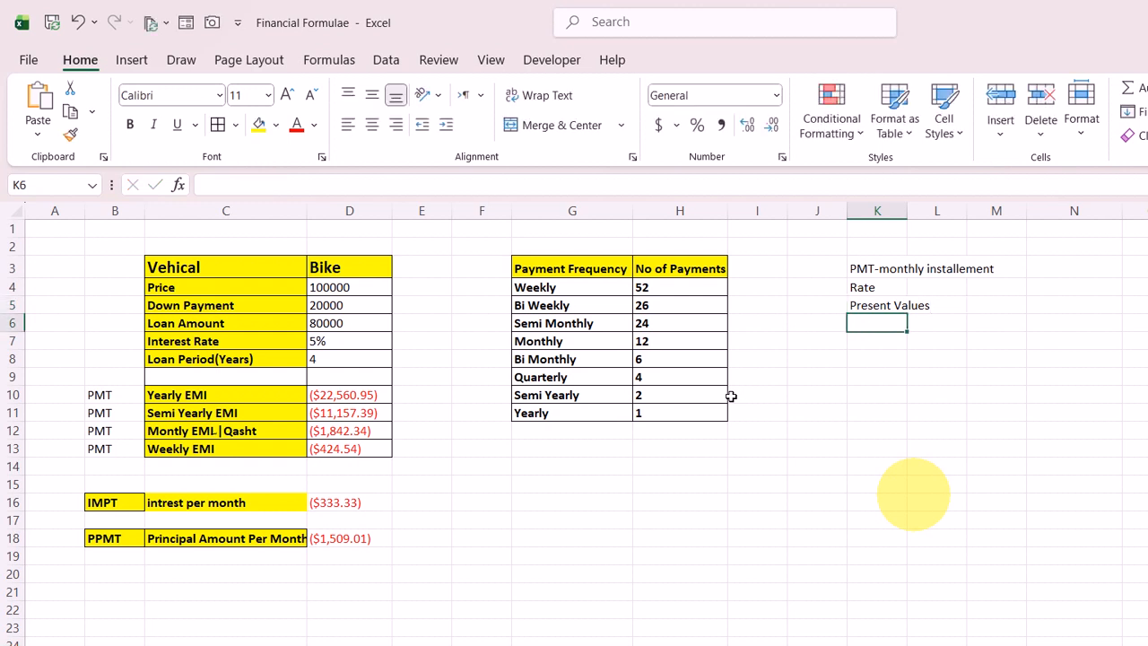
Step: Enter "FV-future Values" in cell K6 of the notes list
text(FB)
key(BackSpace)
text(V-future)
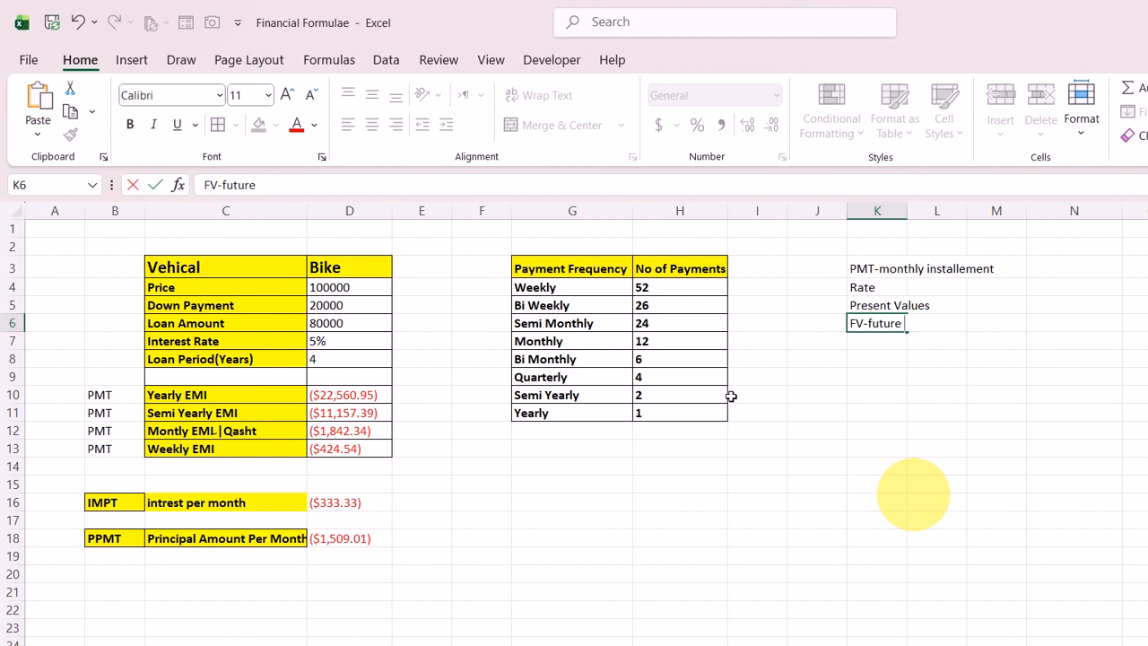
text(Values)
key(Return)
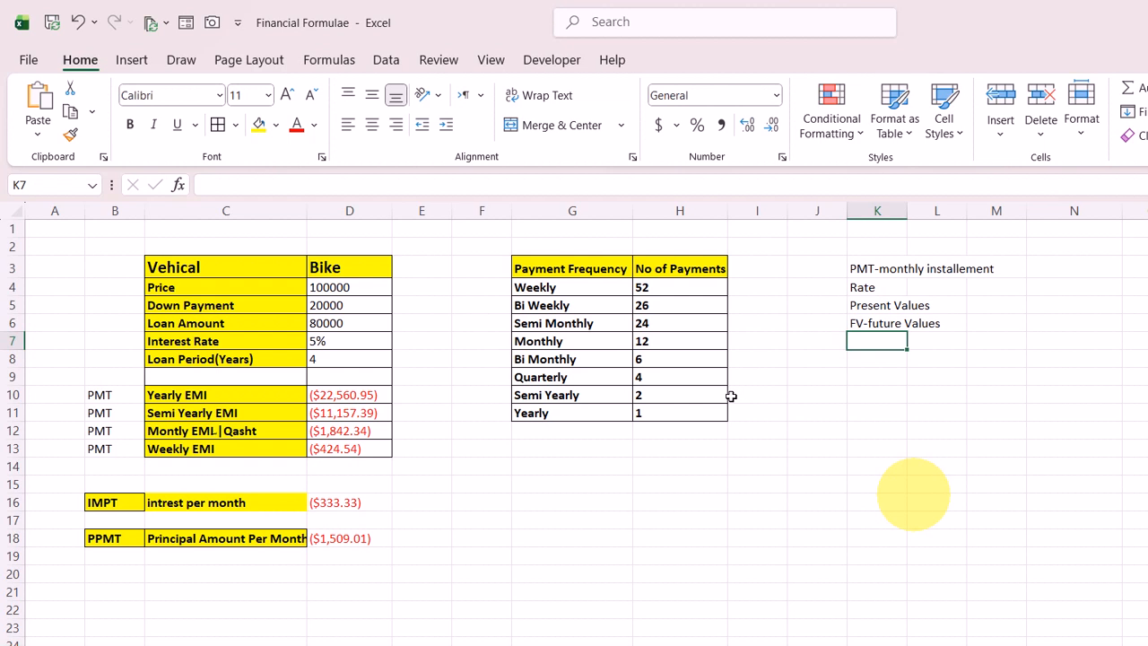
Step: Complete the notes list with "IPMT" in cell K7 and "PPMT" in cell K8
text(IPMT)
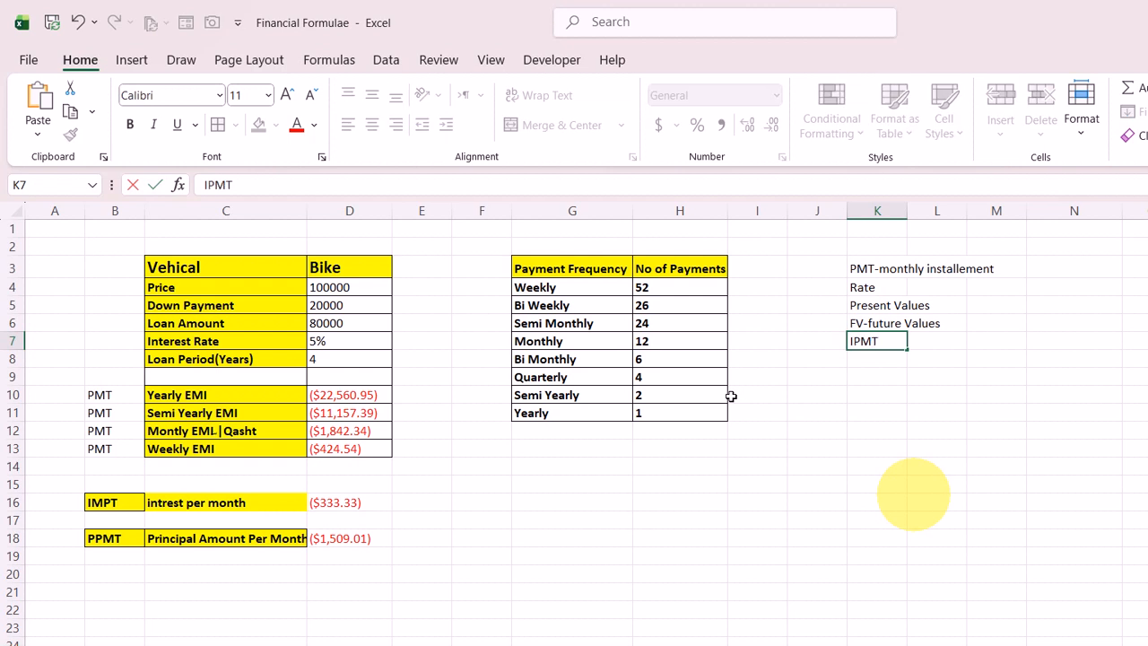
key(Return)
text(PPMT)
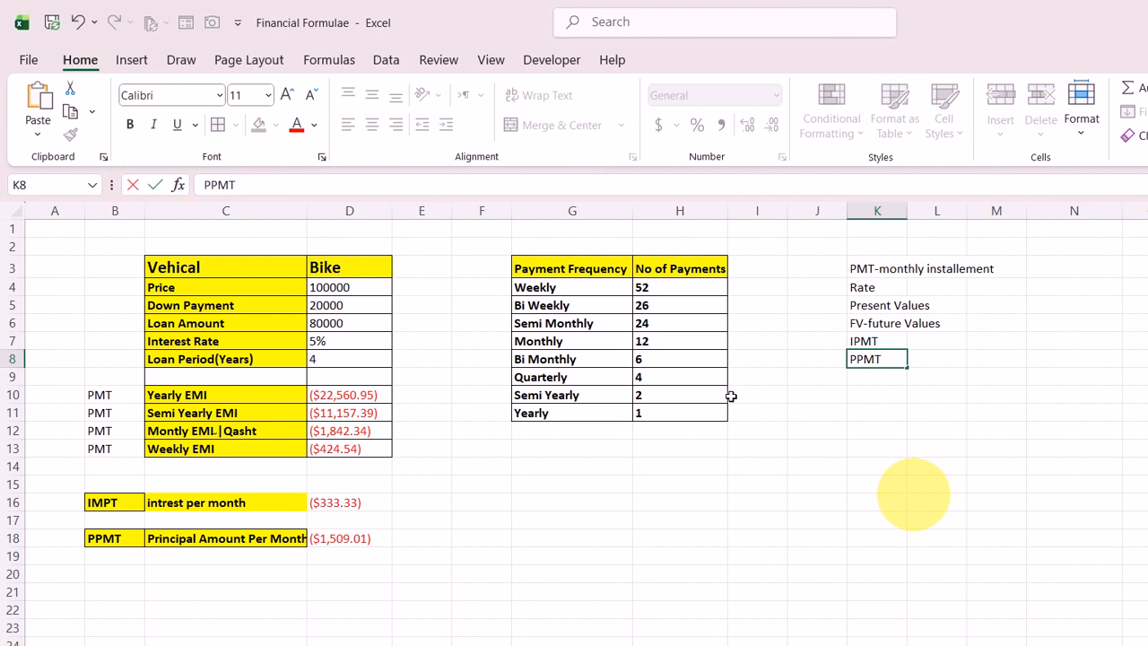
key(Return)
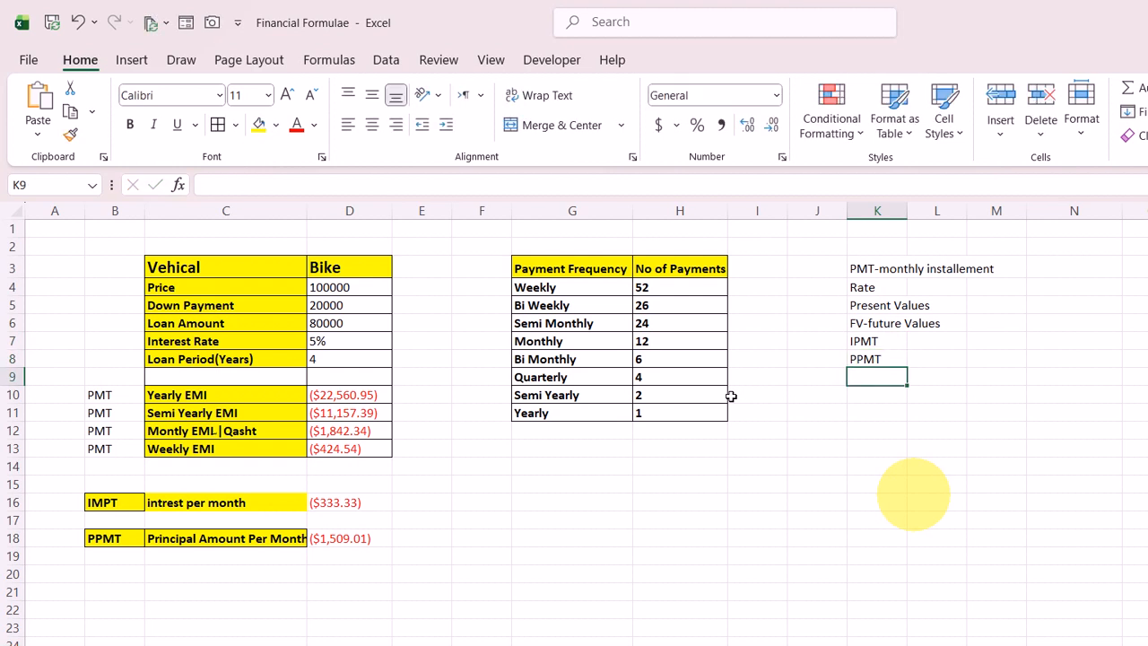
key(Up)
key(Up)
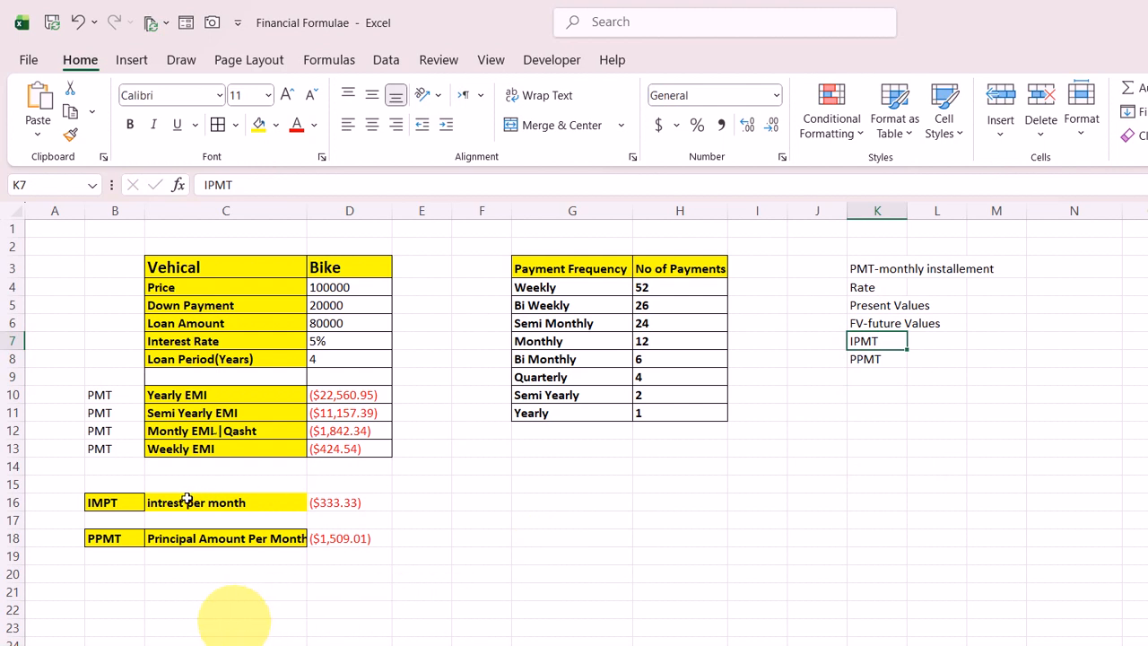
Step: Enter the label "PMt-Installment:" in cell B21, below the existing loan calculations
click(115, 591)
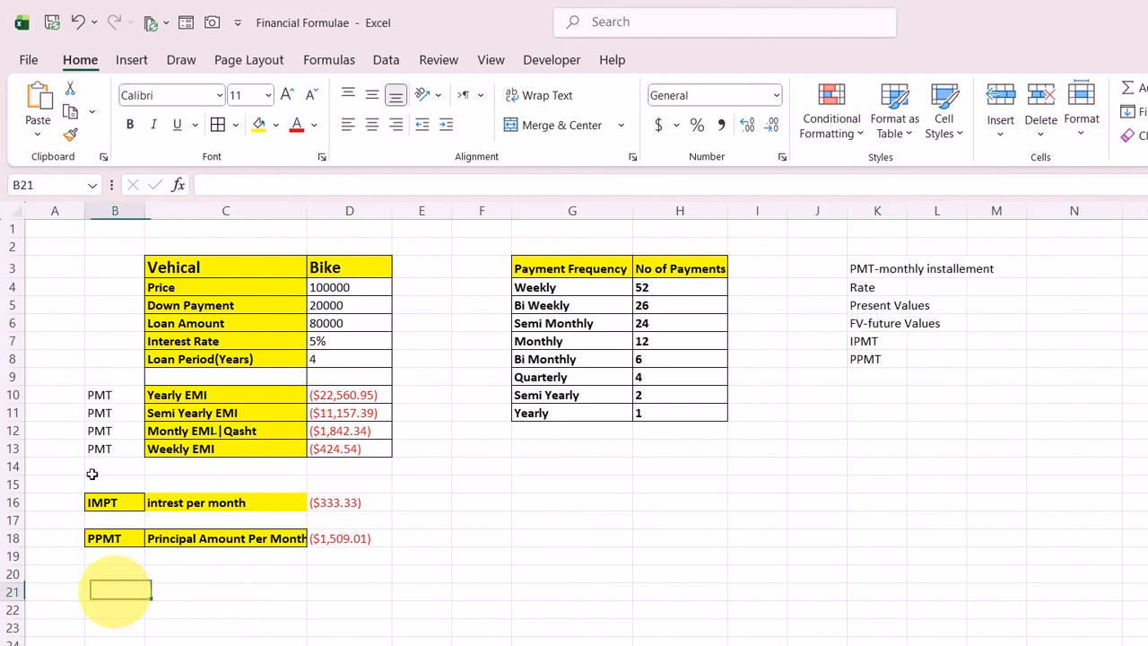
text(PMt)
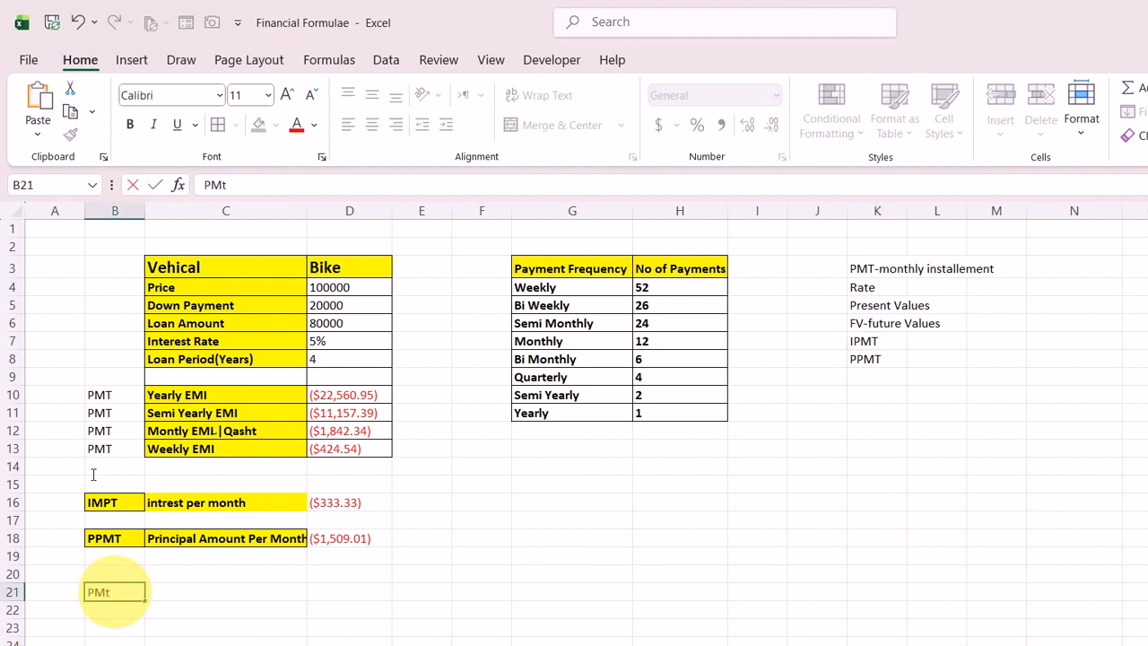
text(-Installment)
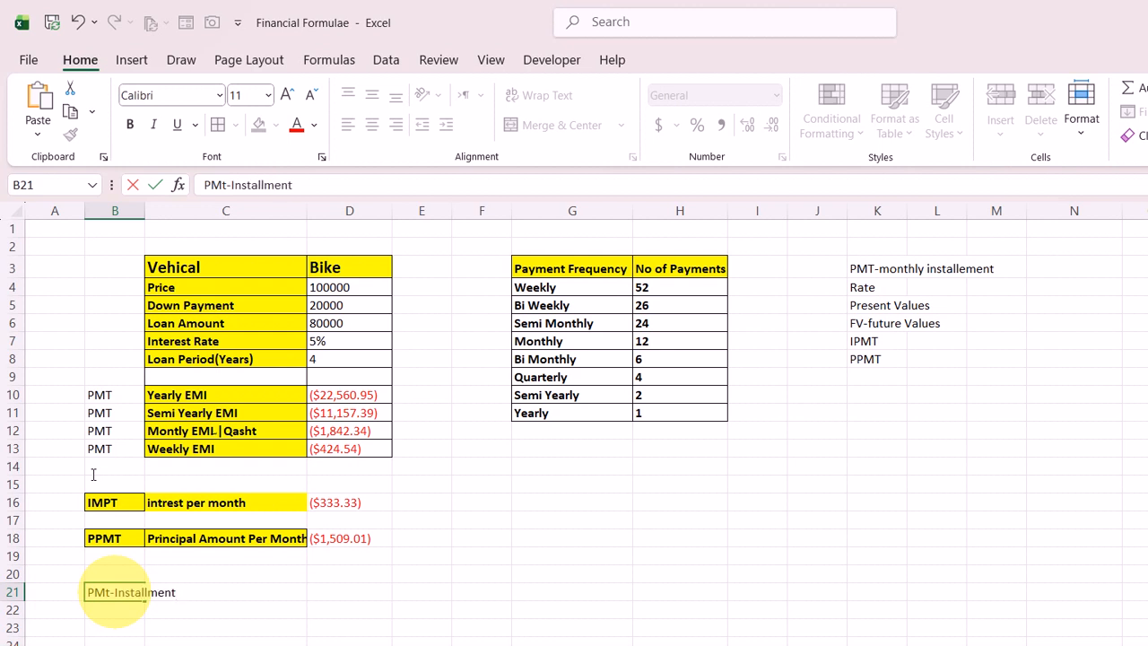
text(:)
key(Tab)
Step: Calculate the monthly installment in D21 with =PMT(D7/12,D8*12,D6), using the interest rate, loan period and loan amount
key(Tab)
text(=pm)
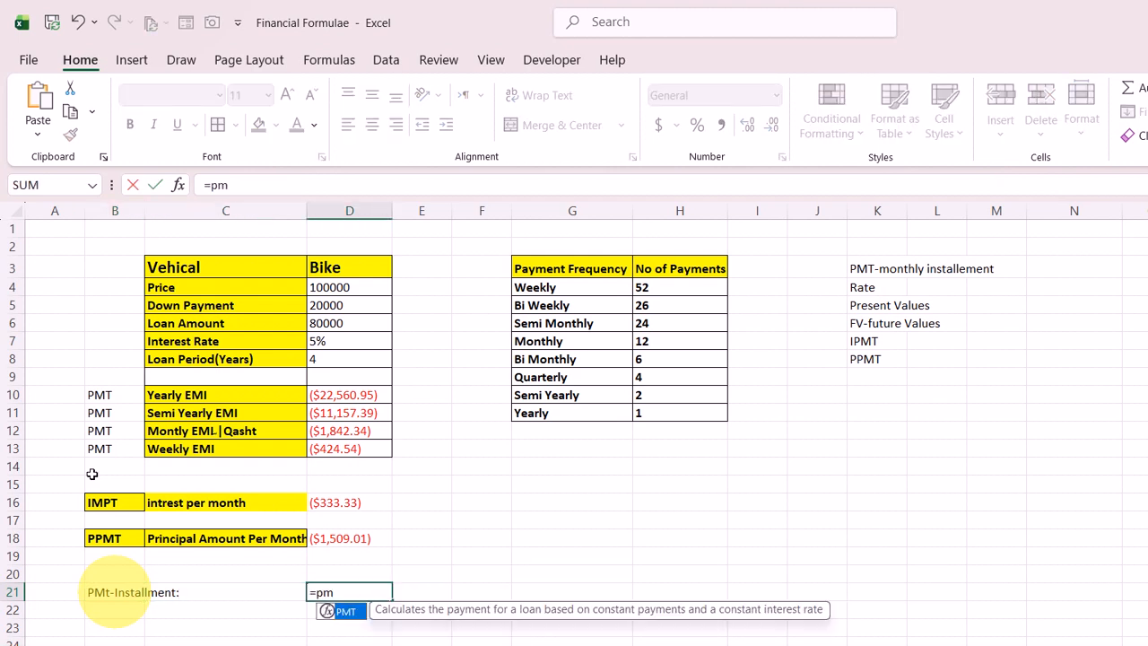
key(Tab)
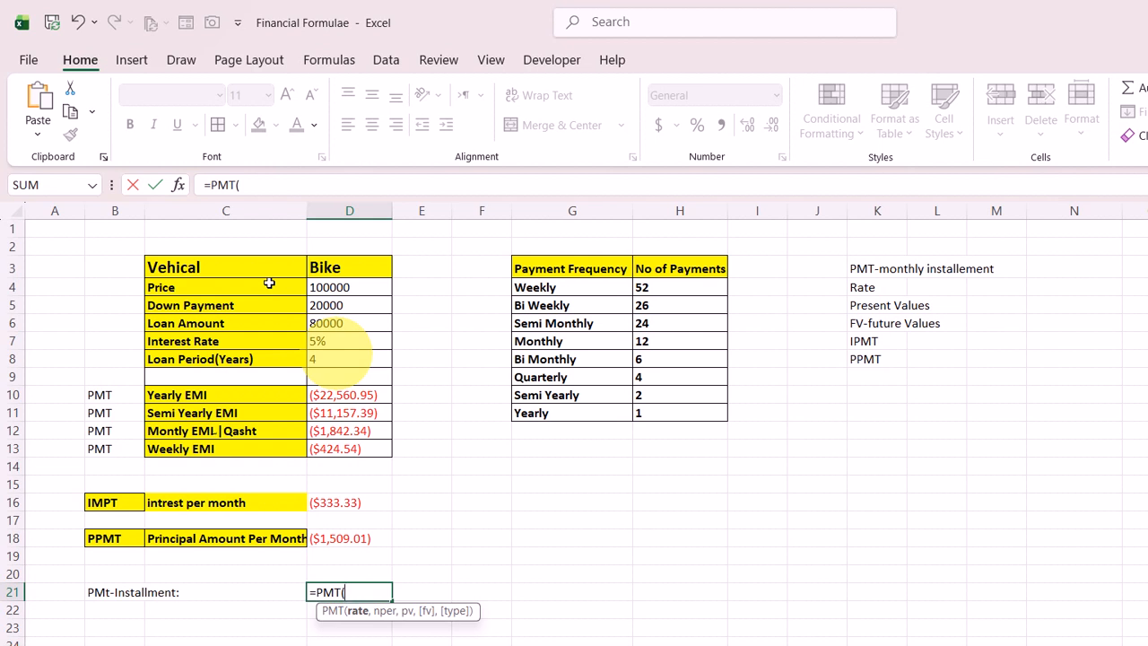
click(343, 334)
text(/12,)
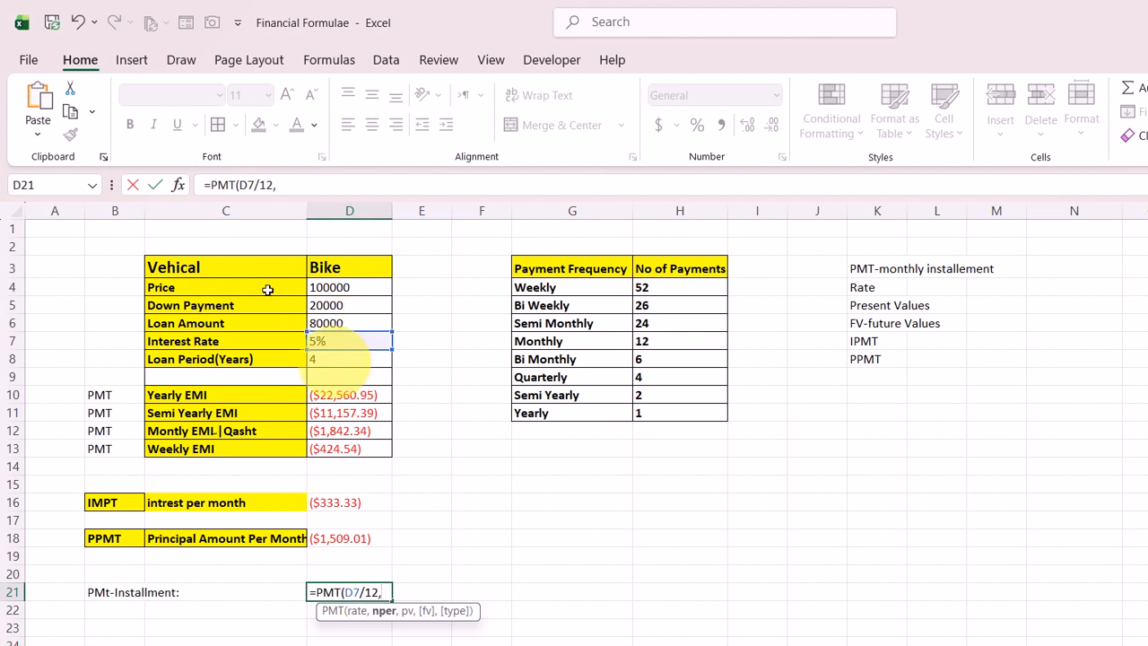
click(345, 359)
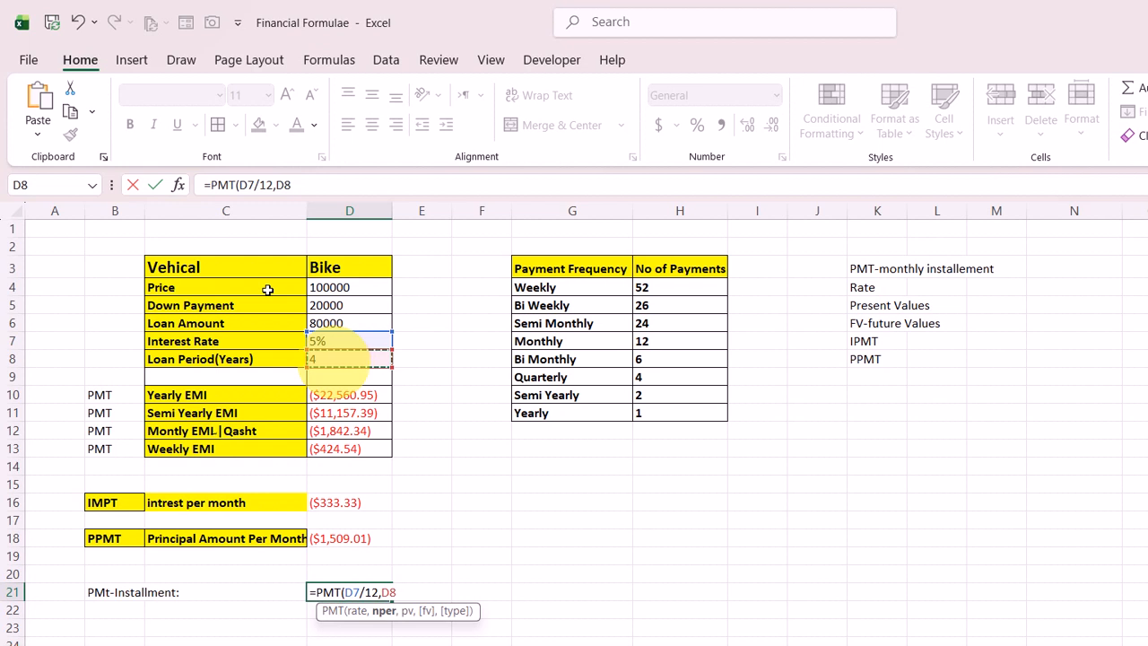
text(*12,)
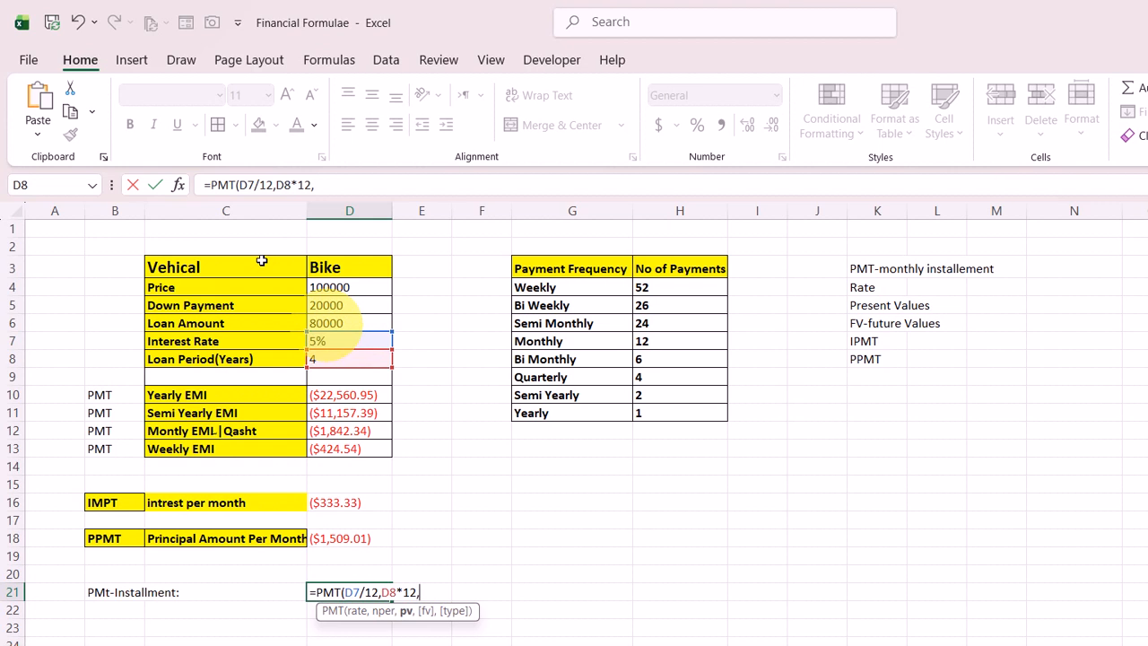
click(344, 323)
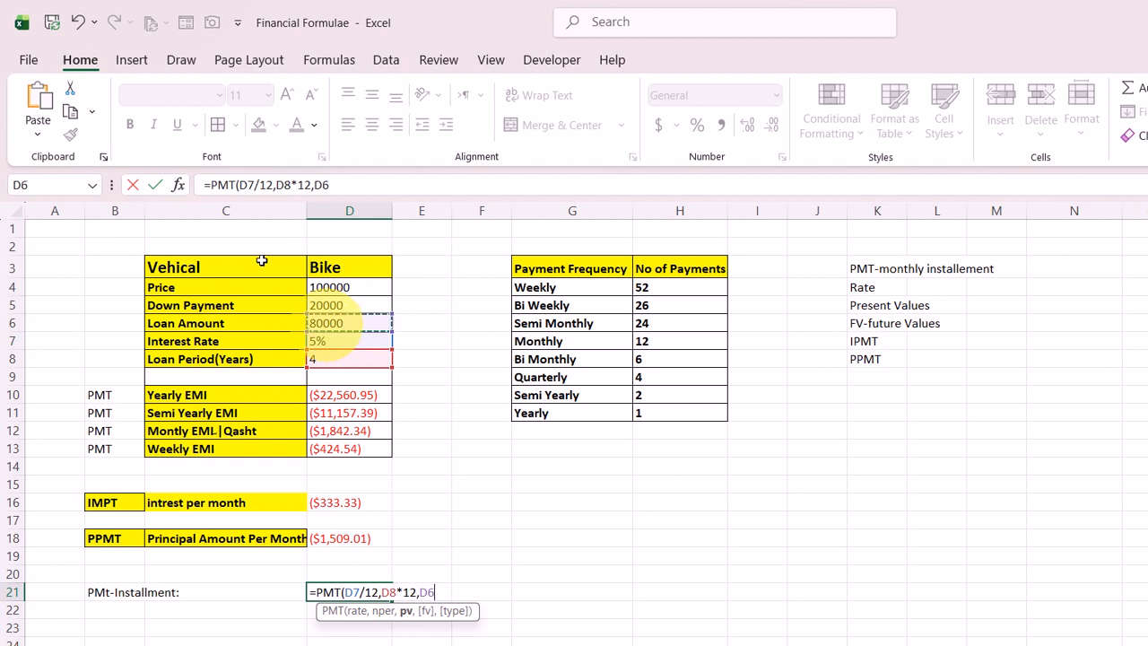
key(Return)
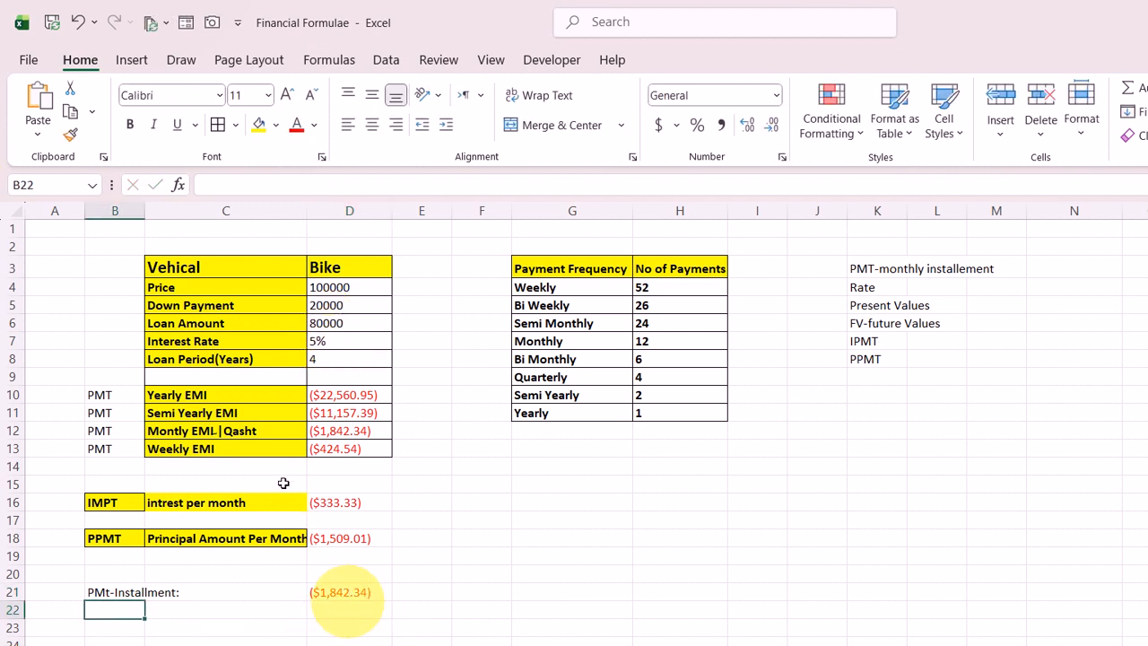
click(344, 594)
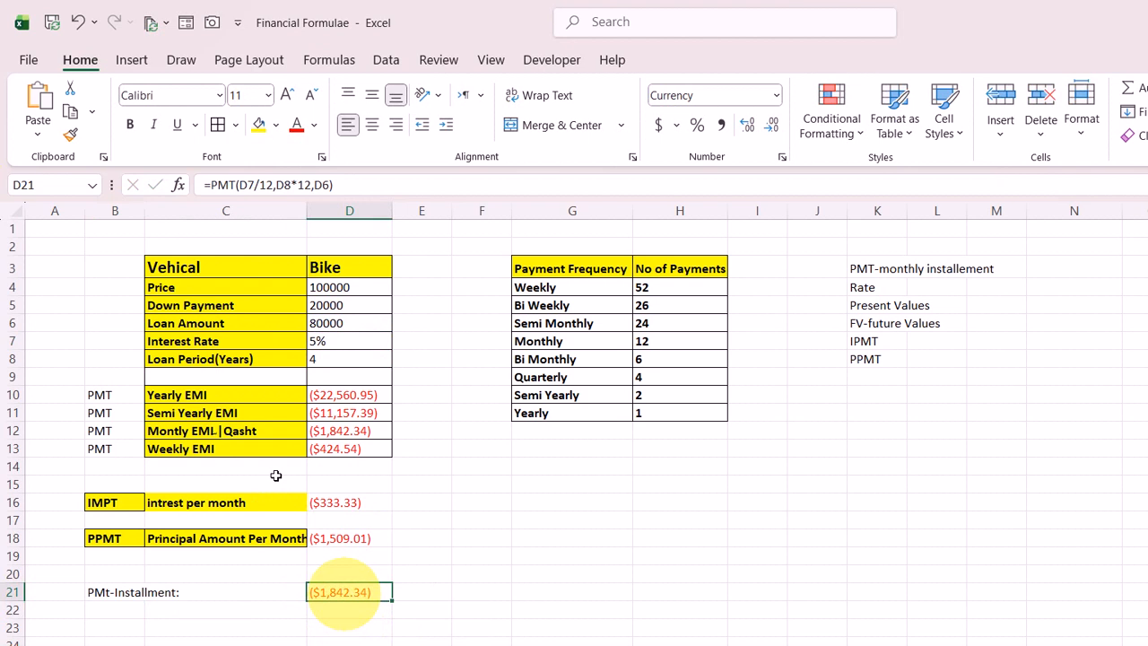
key(Right)
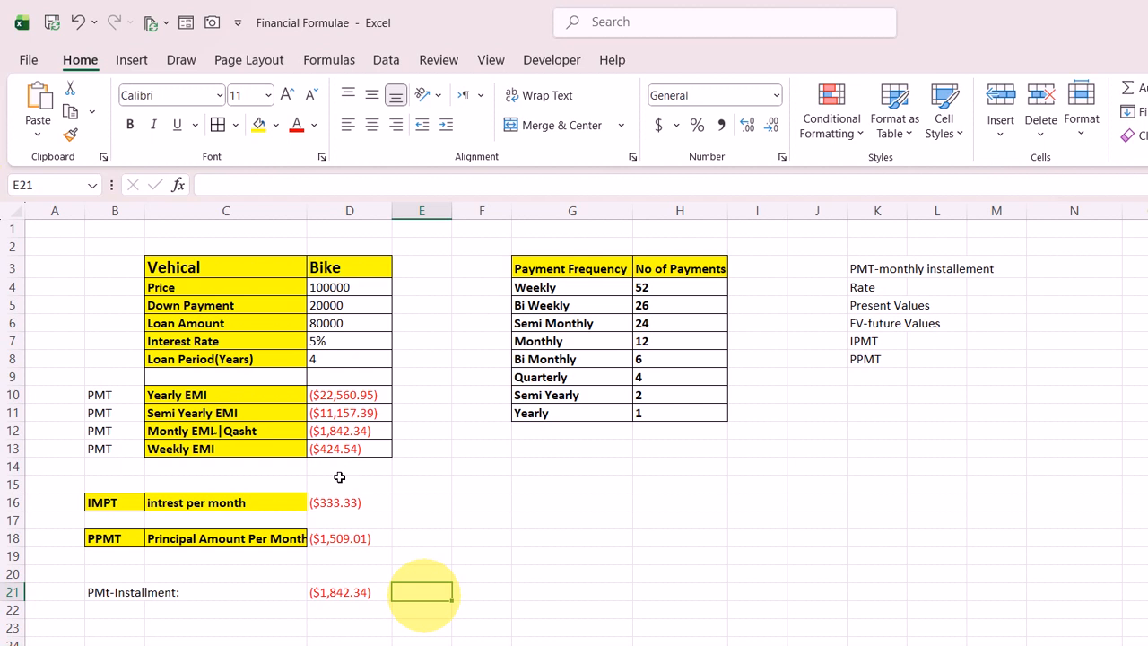
Step: Enter the label "IPMT" in cell B23, below the installment row
click(114, 609)
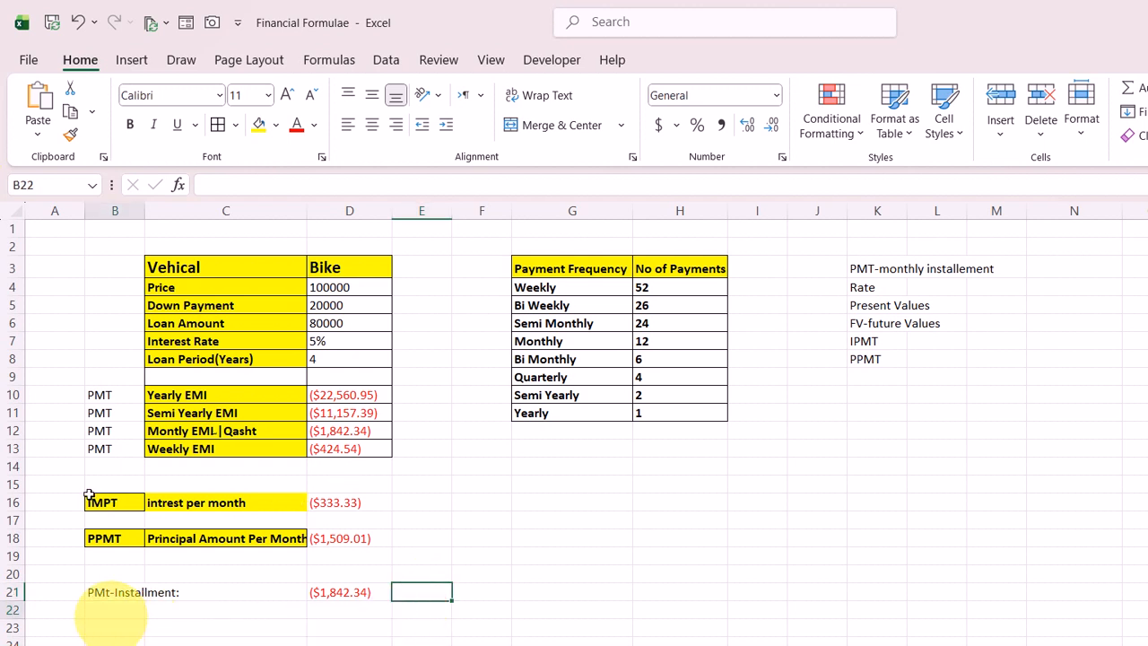
click(114, 628)
text(IPMT)
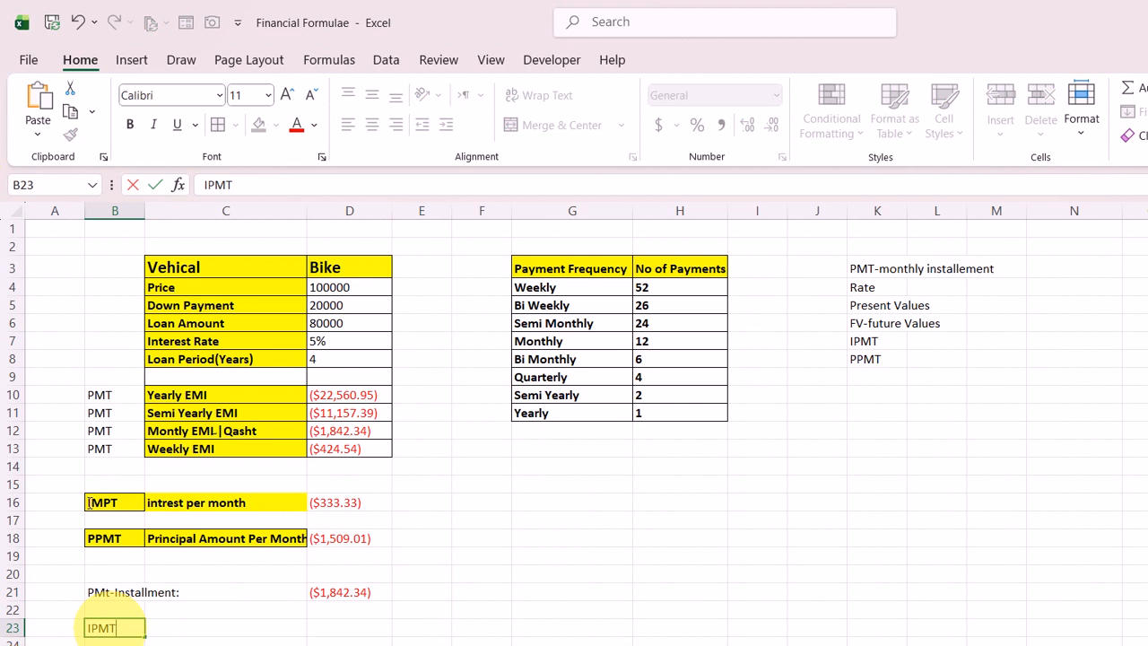
key(Tab)
Step: Start the interest formula in D23 as =IPMT(D7/12, using the interest rate divided by 12 as the rate
key(Tab)
key(Tab)
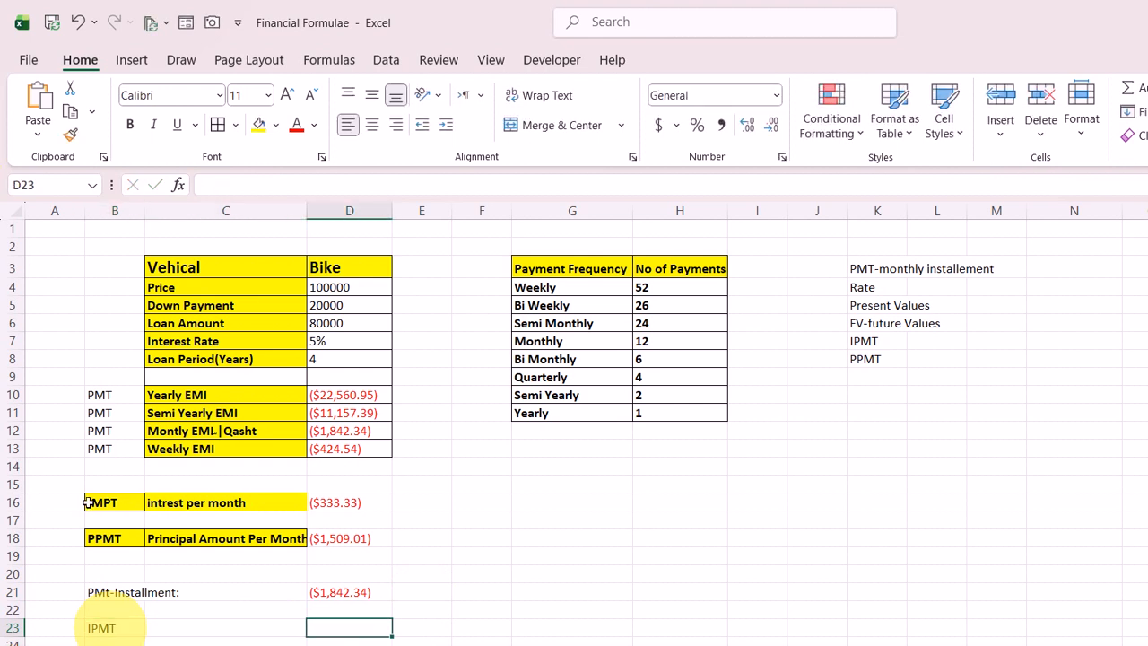
key(Left)
text(=ipmt()
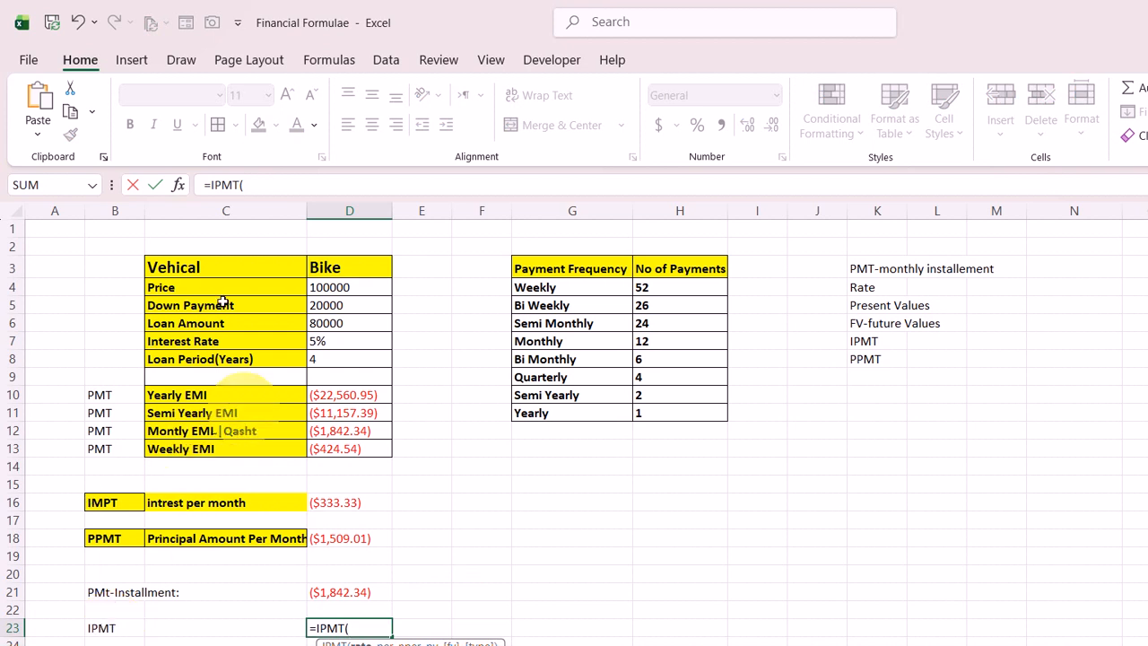
click(348, 340)
text(/12)
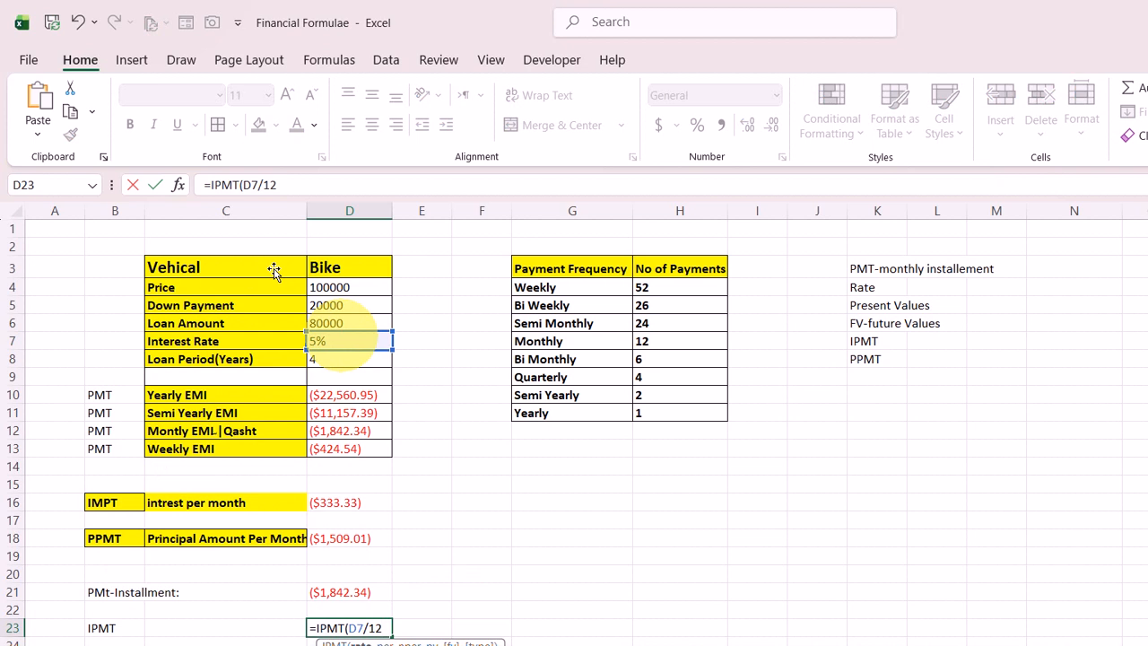
text(,)
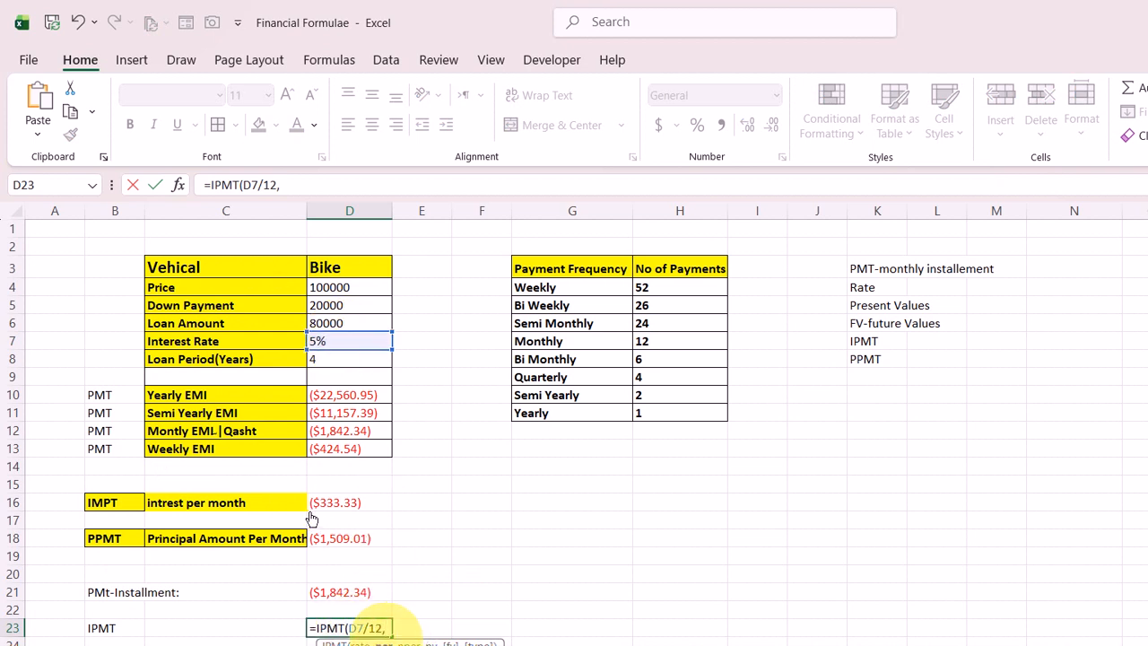
click(350, 358)
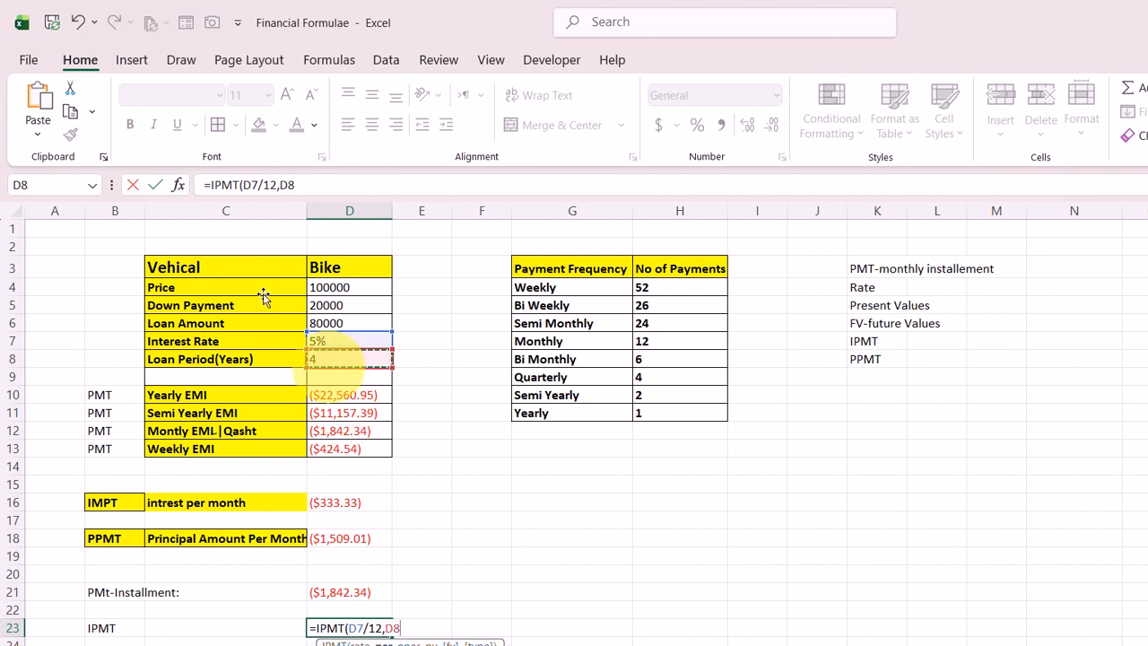
text(*12m)
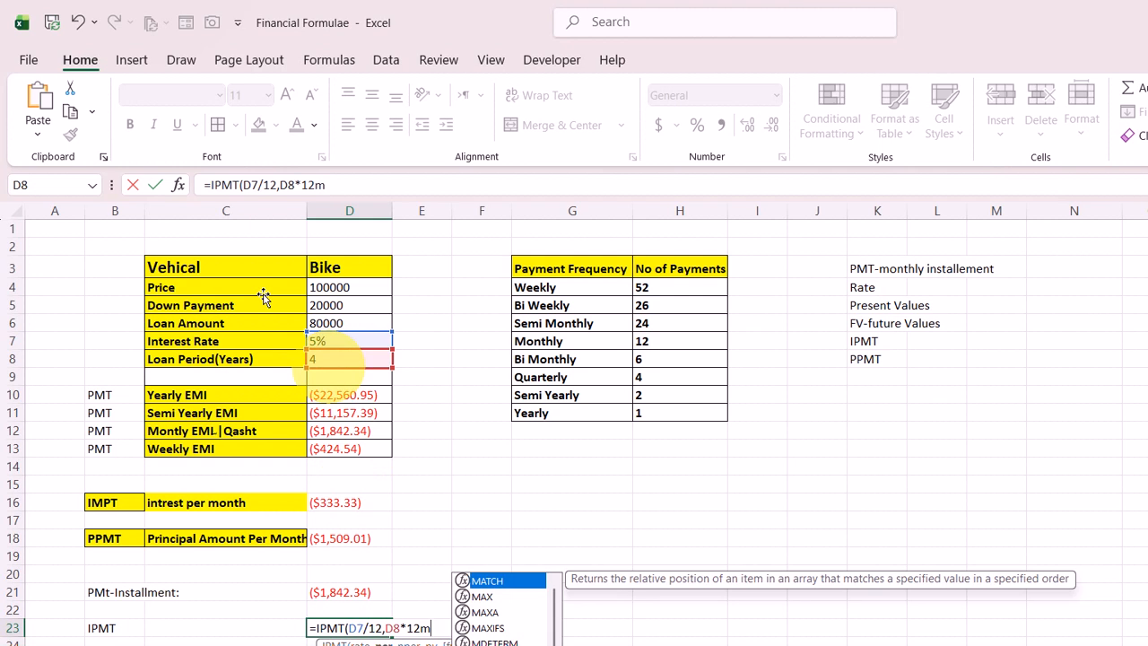
key(BackSpace)
key(BackSpace)
key(BackSpace)
key(BackSpace)
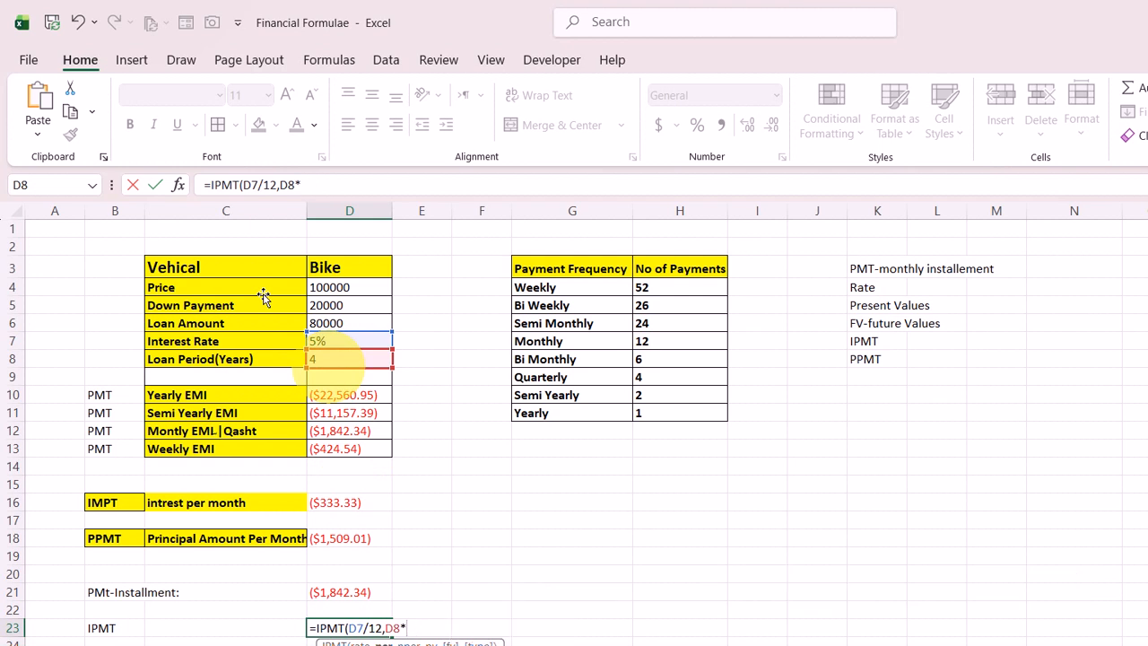
key(BackSpace)
key(BackSpace)
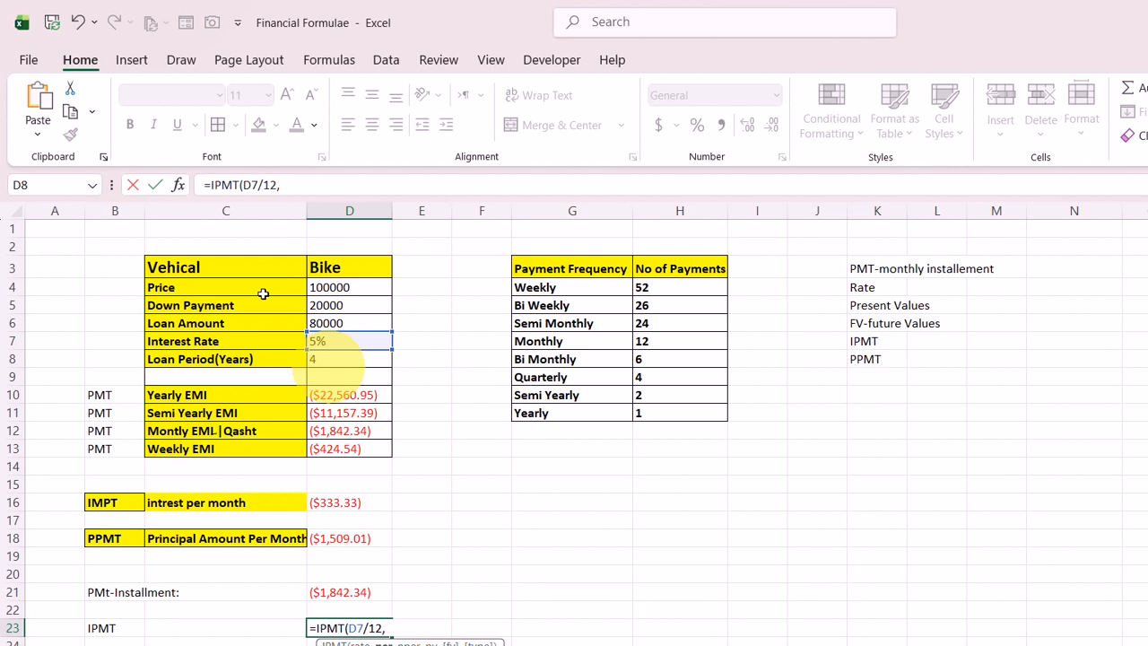
key(BackSpace)
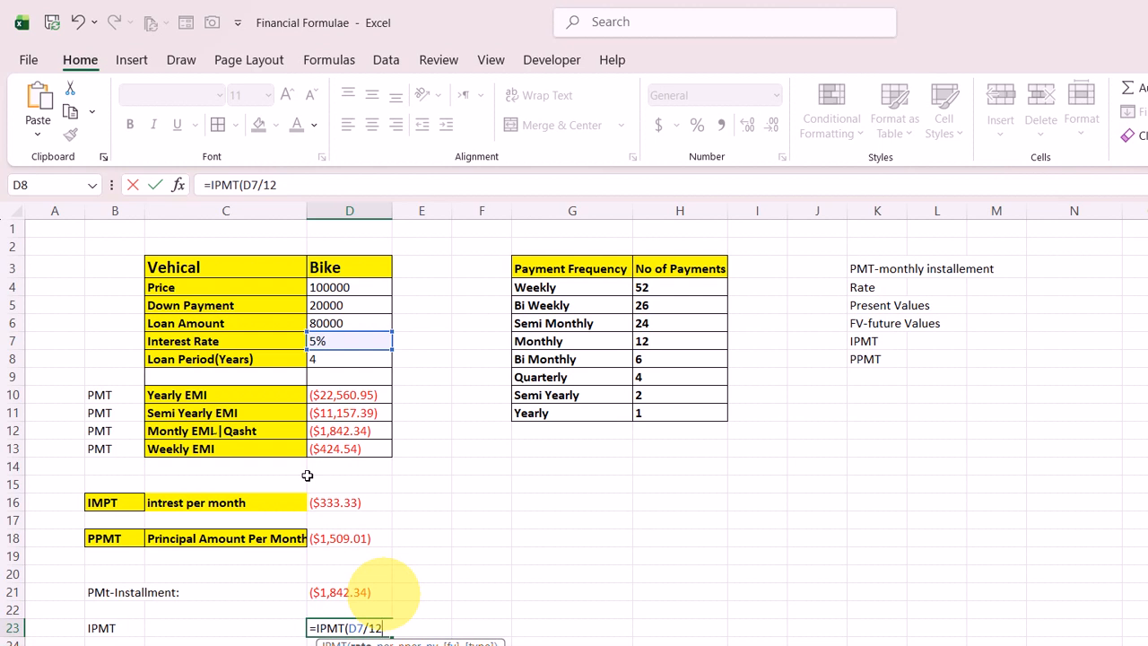
Step: Complete the IPMT formula in D23 with period 1, D8*12 as the number of payments and loan amount D6
text(1)
key(BackSpace)
text(,1,)
click(349, 359)
text(*12,)
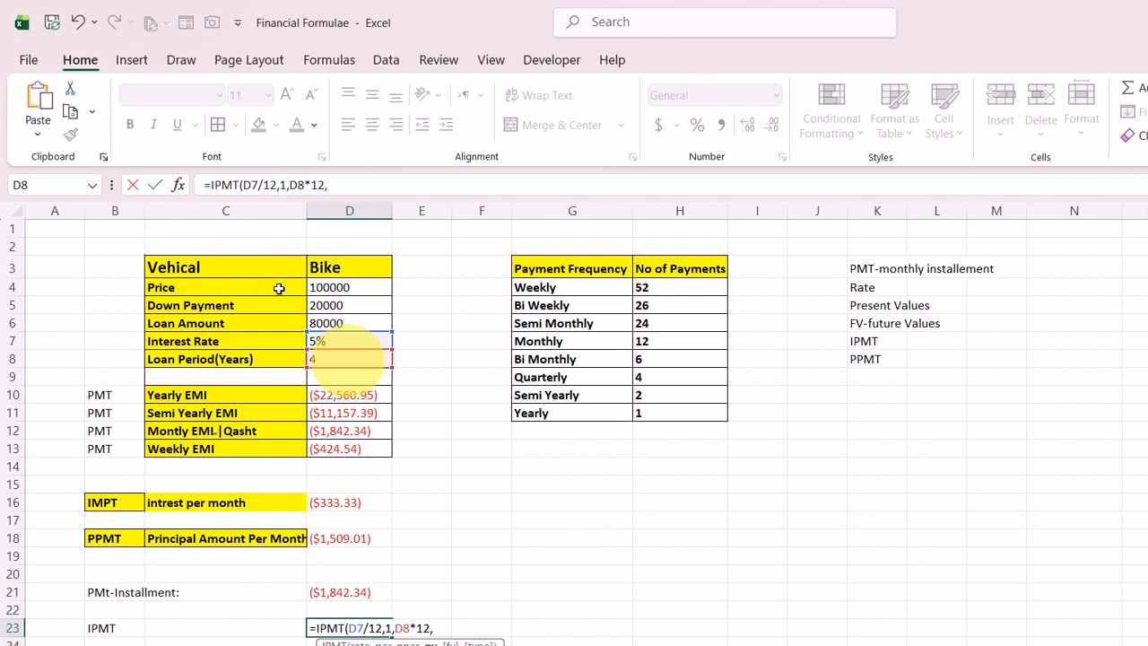
click(336, 321)
text())
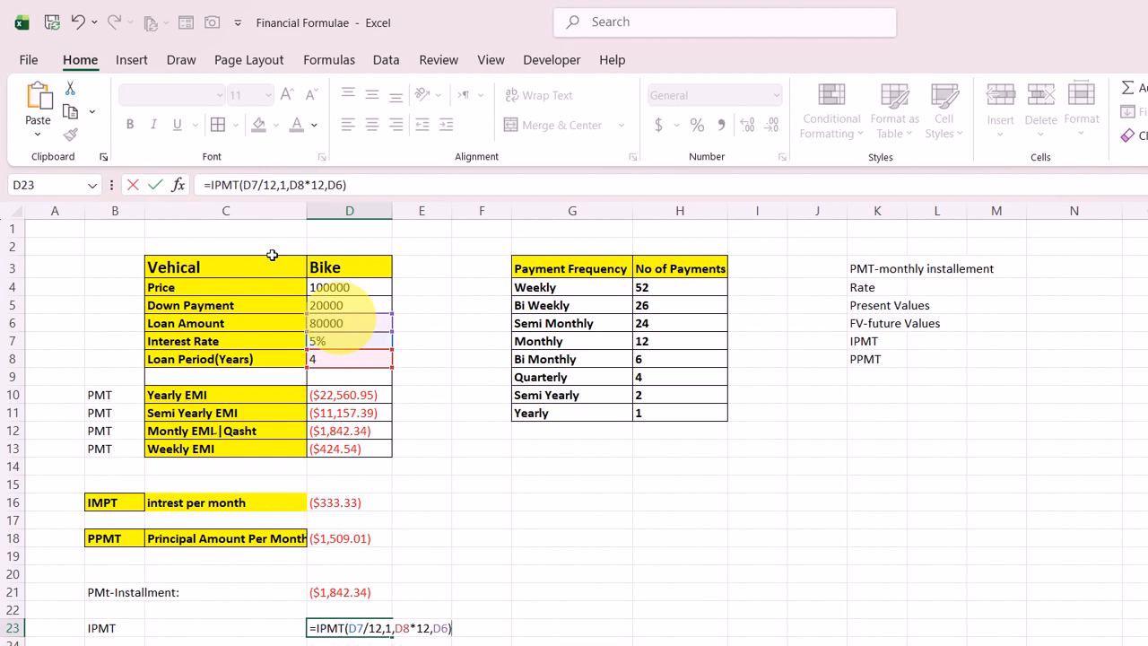
key(Return)
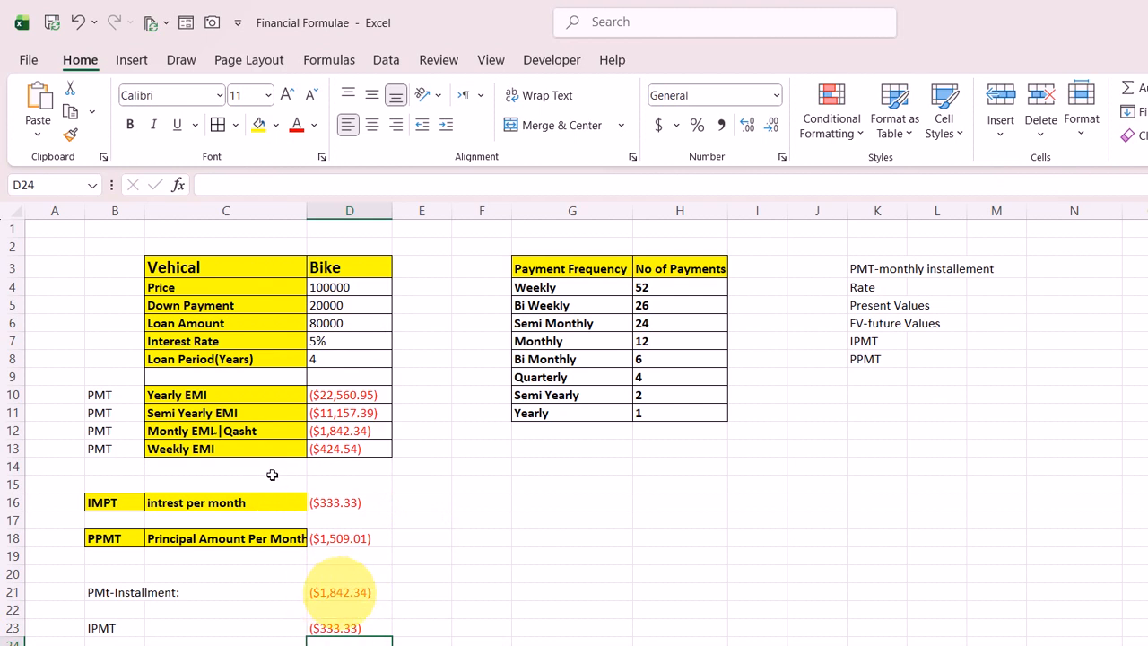
Step: Enter the label "PPMT" in cell B25, below the IPMT row
click(100, 532)
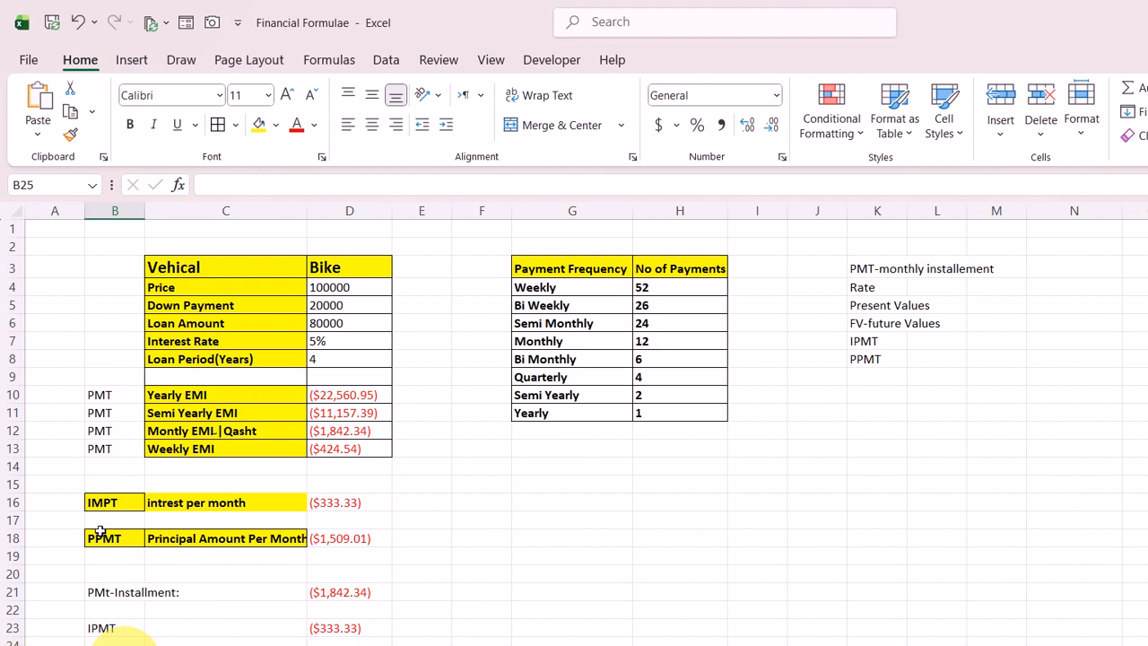
text(PPMT)
key(Tab)
Step: Calculate the principal portion of the first installment in D25 with =PPMT(D7/12,1,D8*12,D6)
key(Tab)
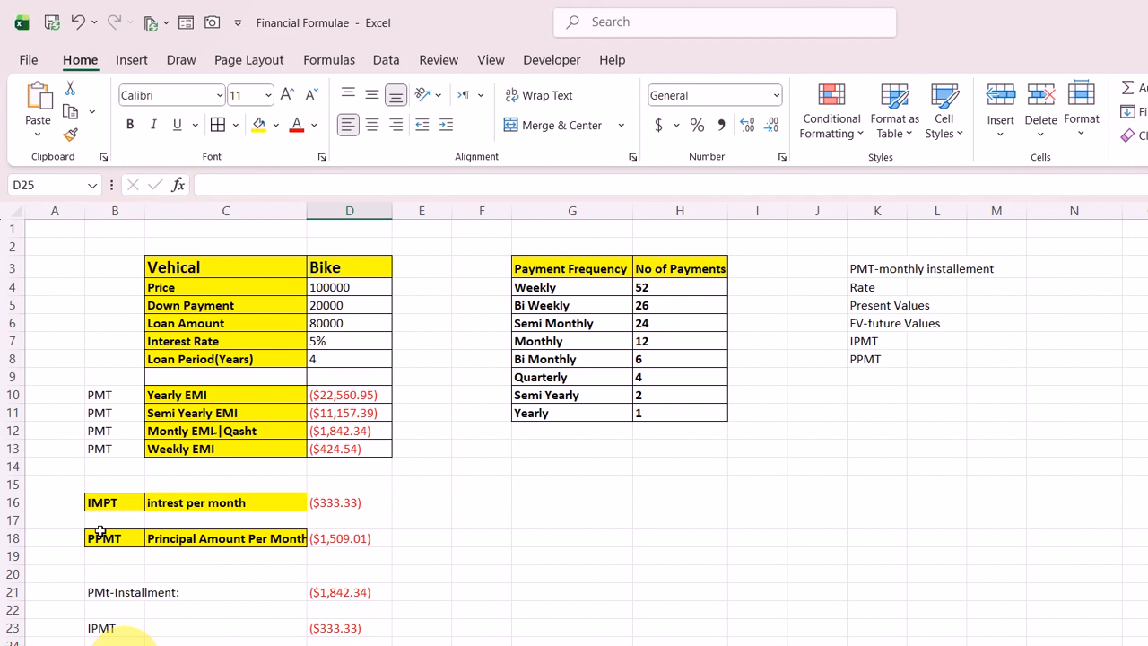
text(=ppm)
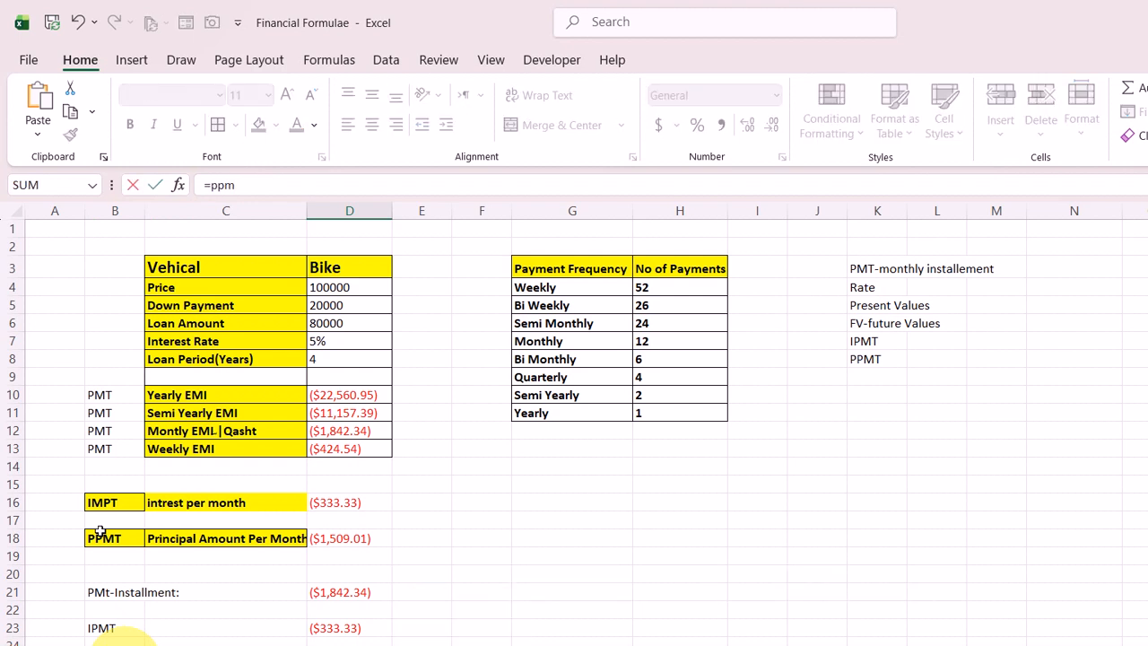
text(t)
key(Tab)
click(336, 340)
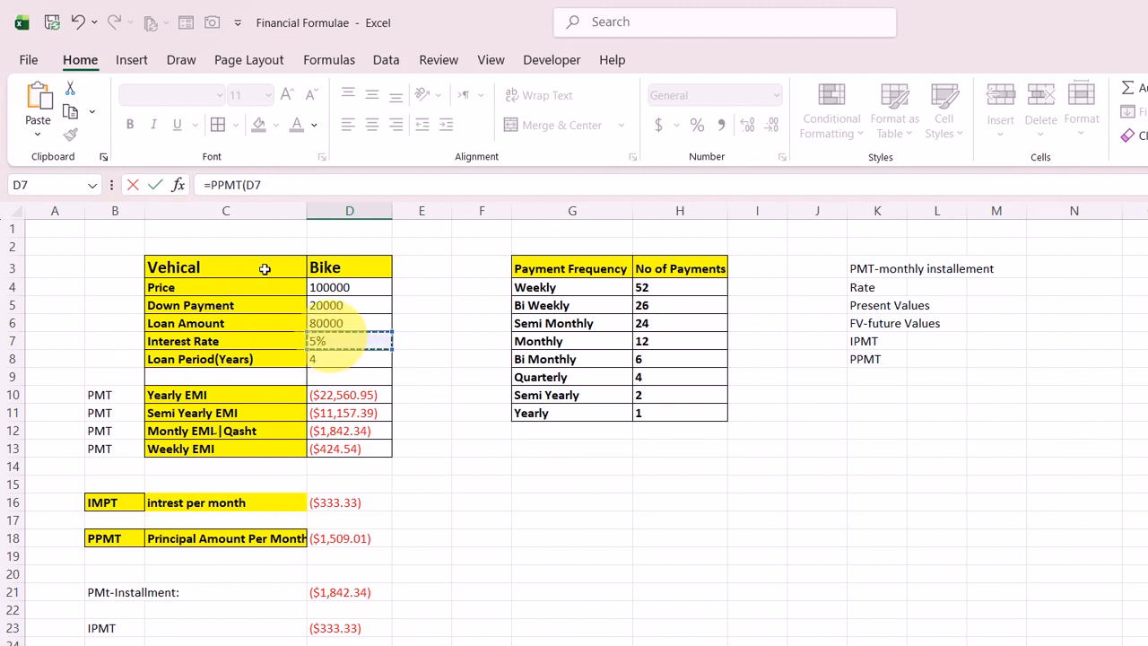
text(/12,1,)
click(348, 359)
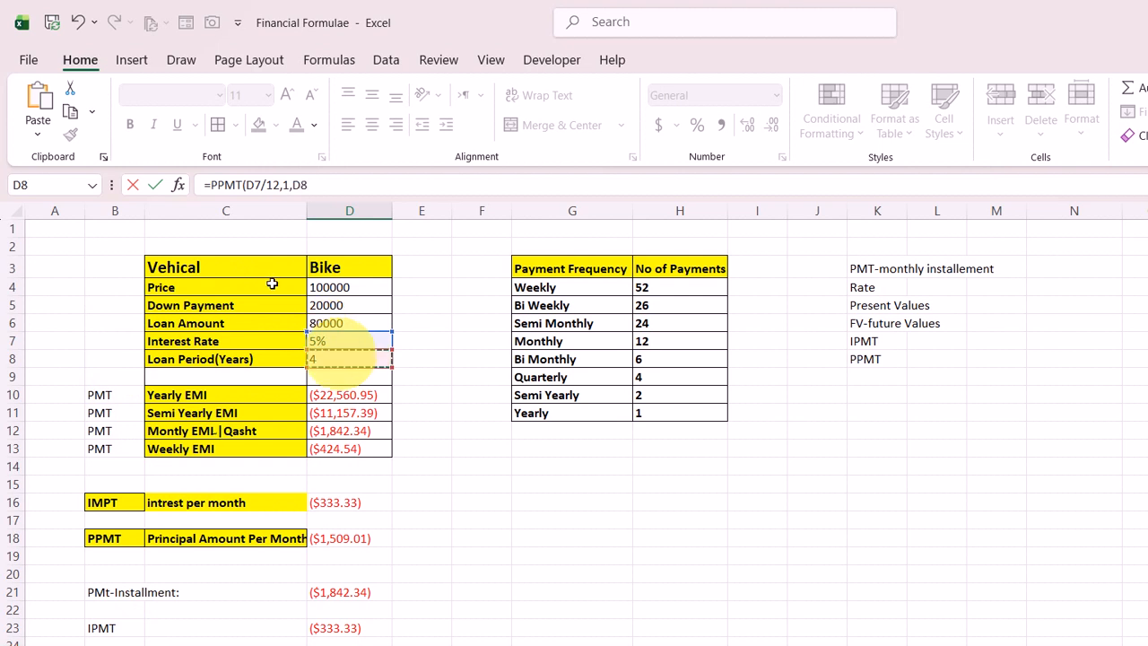
text(*12)
click(345, 323)
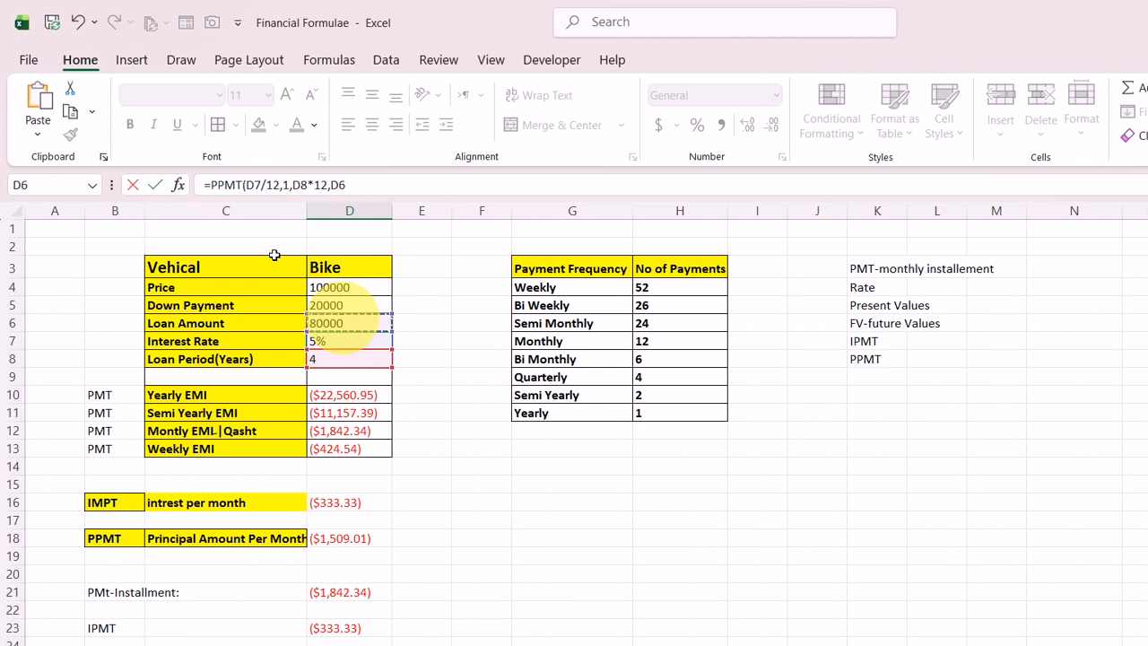
key(Return)
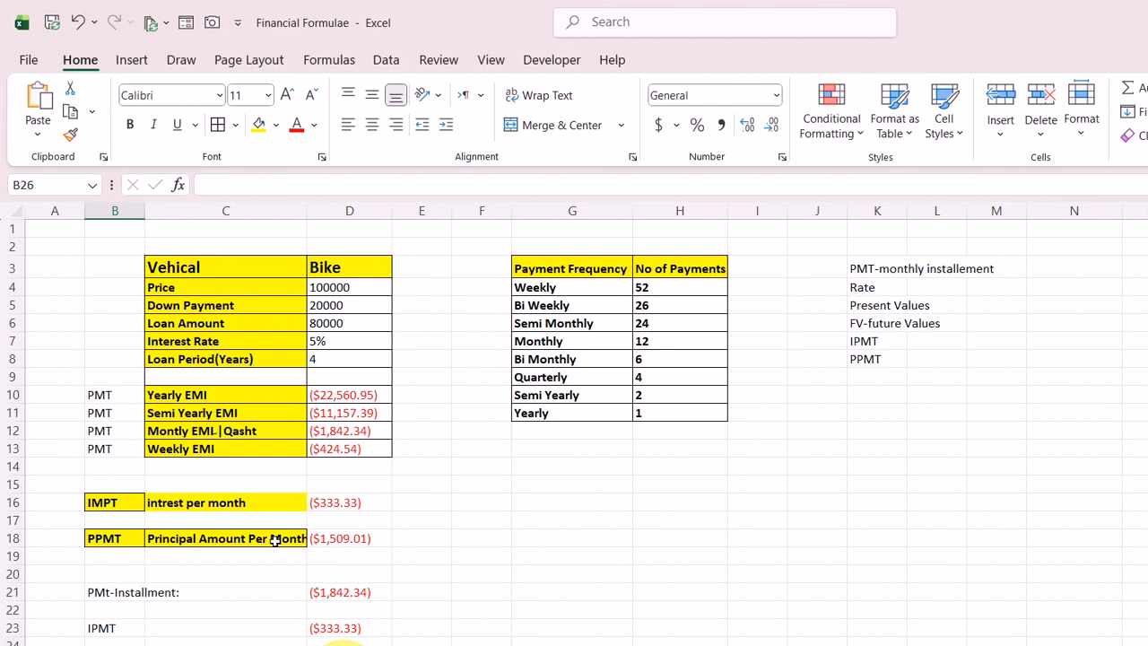
Step: Start a SUM formula in E23 with the IPMT result in D23 as its first argument
click(429, 627)
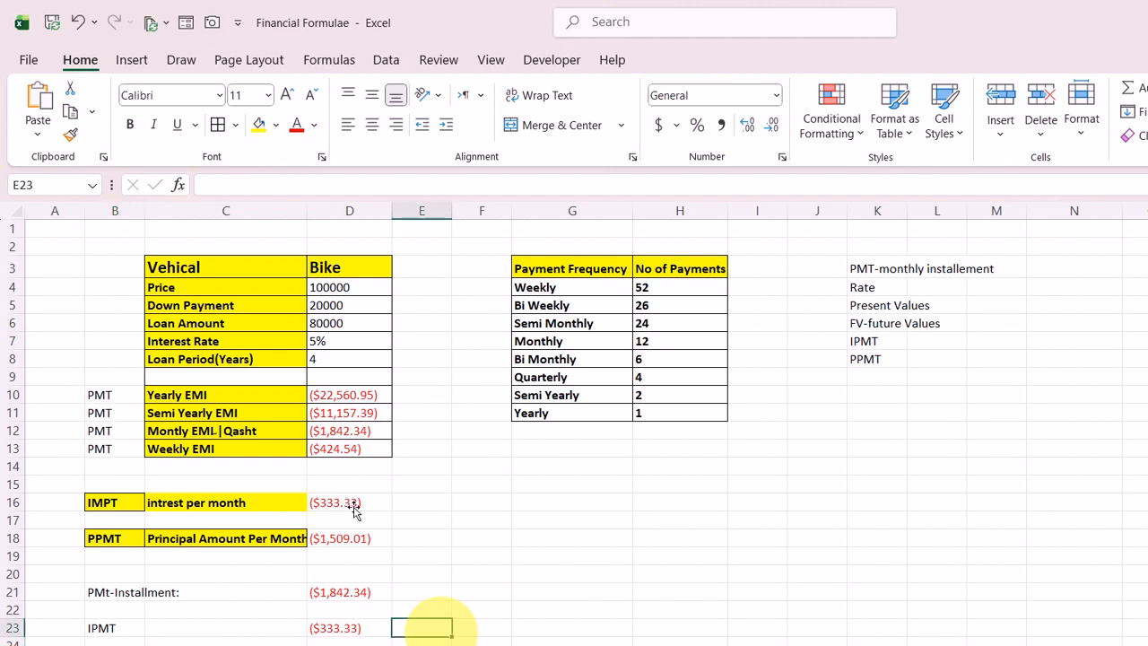
text(=sum)
key(Tab)
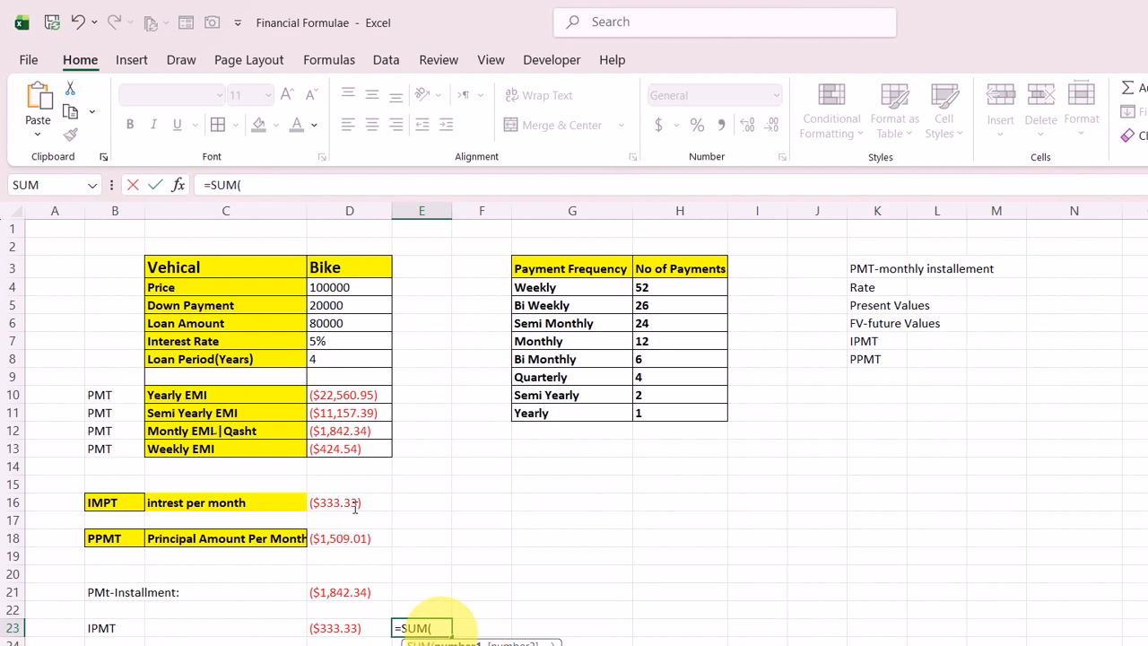
key(Left)
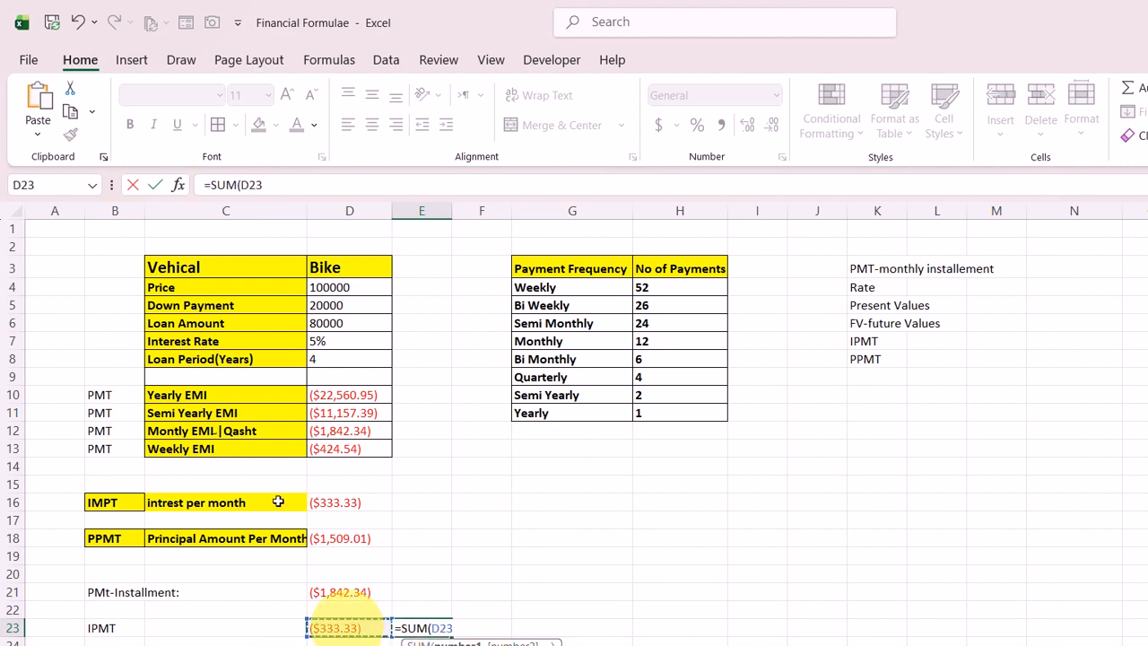
key(shift+Down)
key(shift+Down)
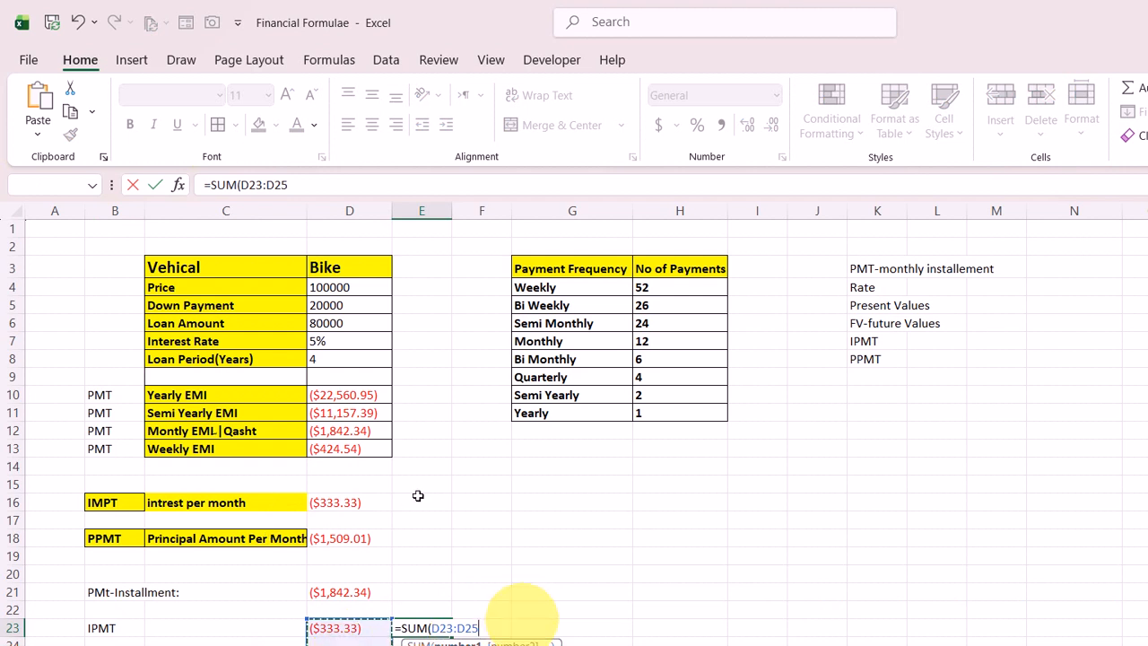
key(BackSpace)
key(BackSpace)
key(BackSpace)
key(BackSpace)
Step: Add the PPMT result in D25 as the second argument, completing E23 as =SUM(D23,D25)
text(,)
key(Left)
key(Down)
key(Down)
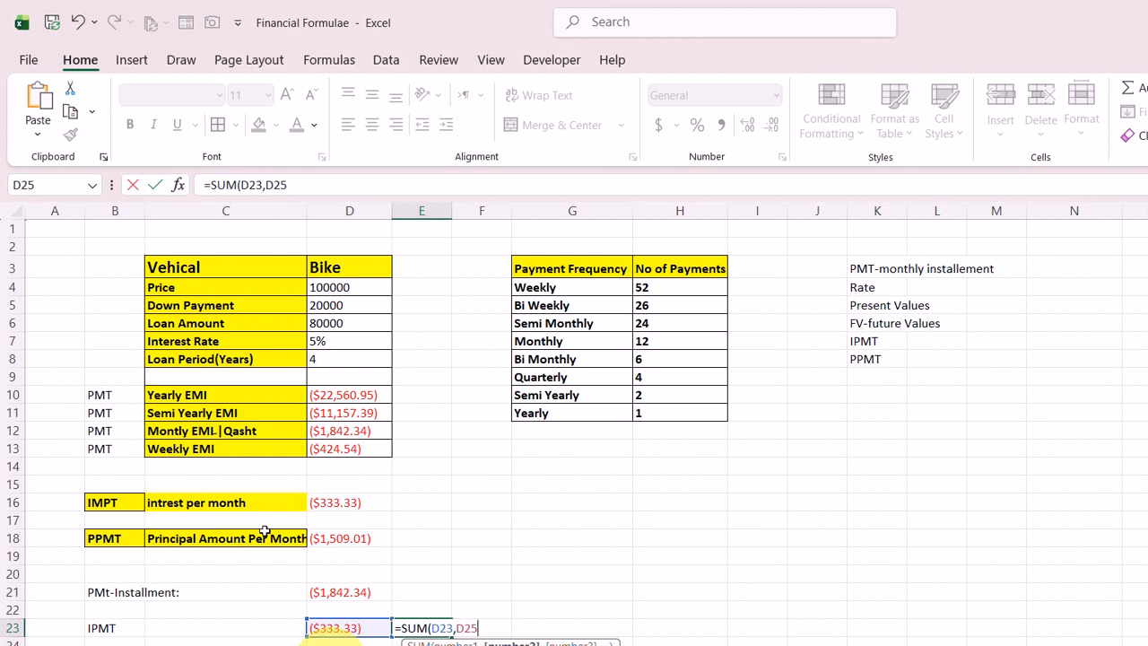
key(Return)
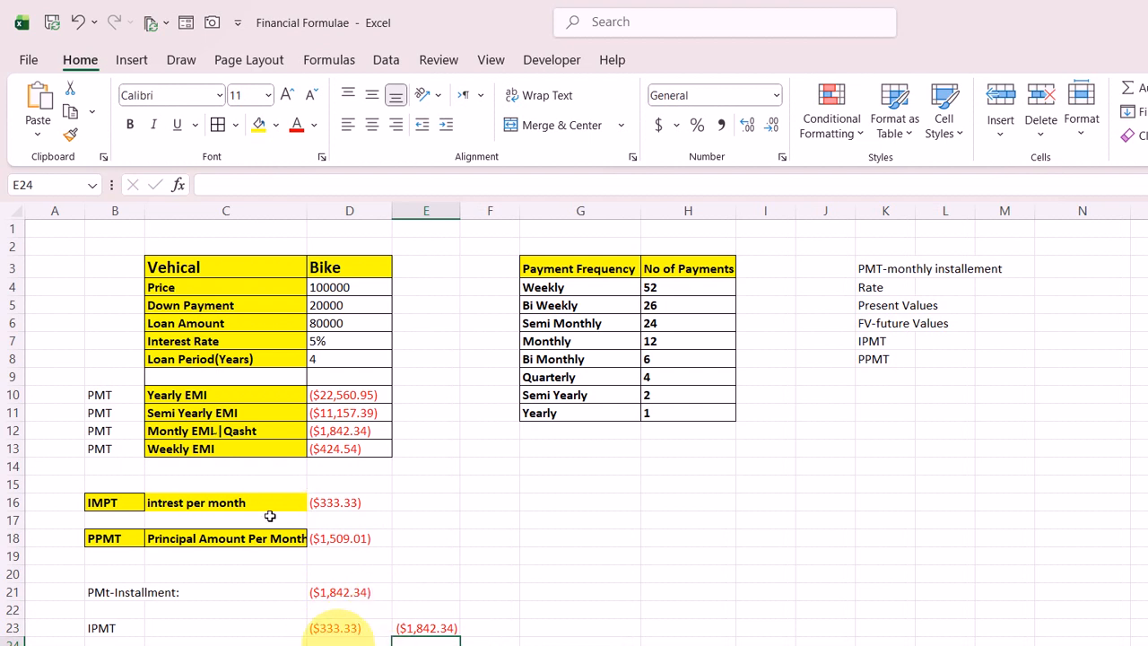
key(Up)
key(Left)
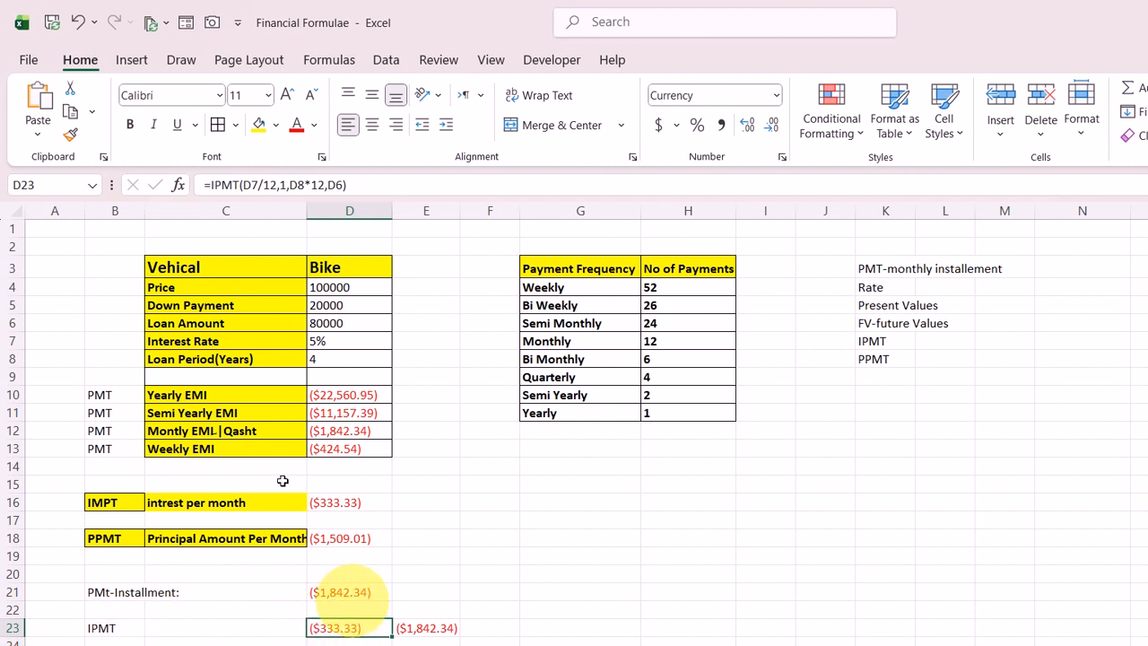
key(Up)
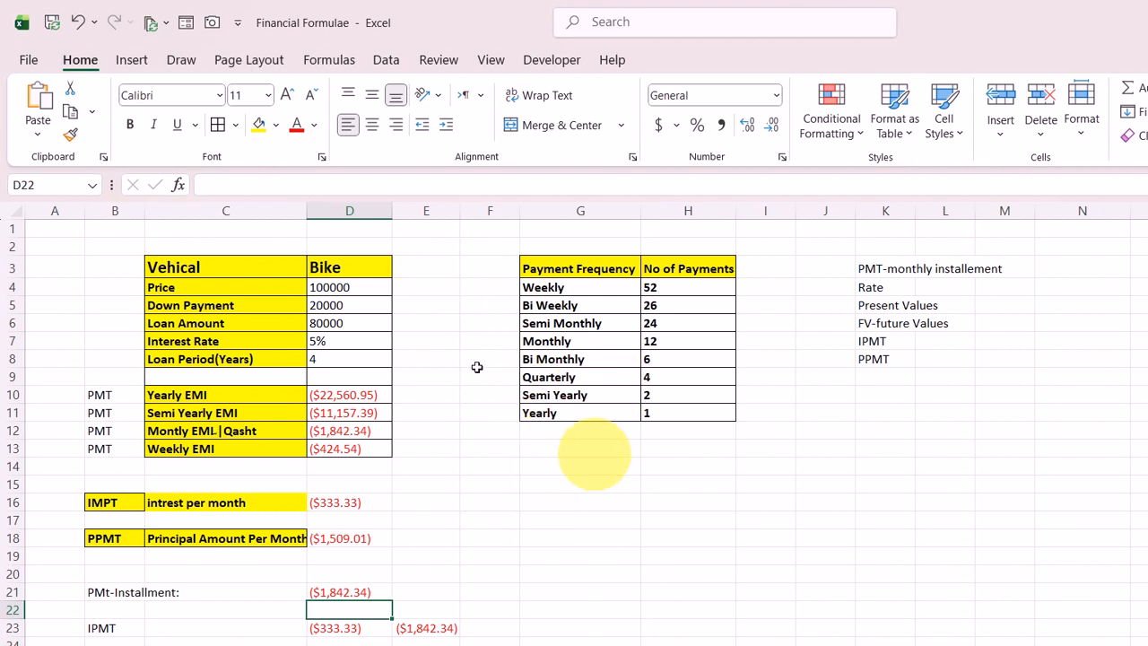
Step: Enter the label "Bi Weekly EMI-Installment" in cell G15, below the payment frequency table
click(556, 483)
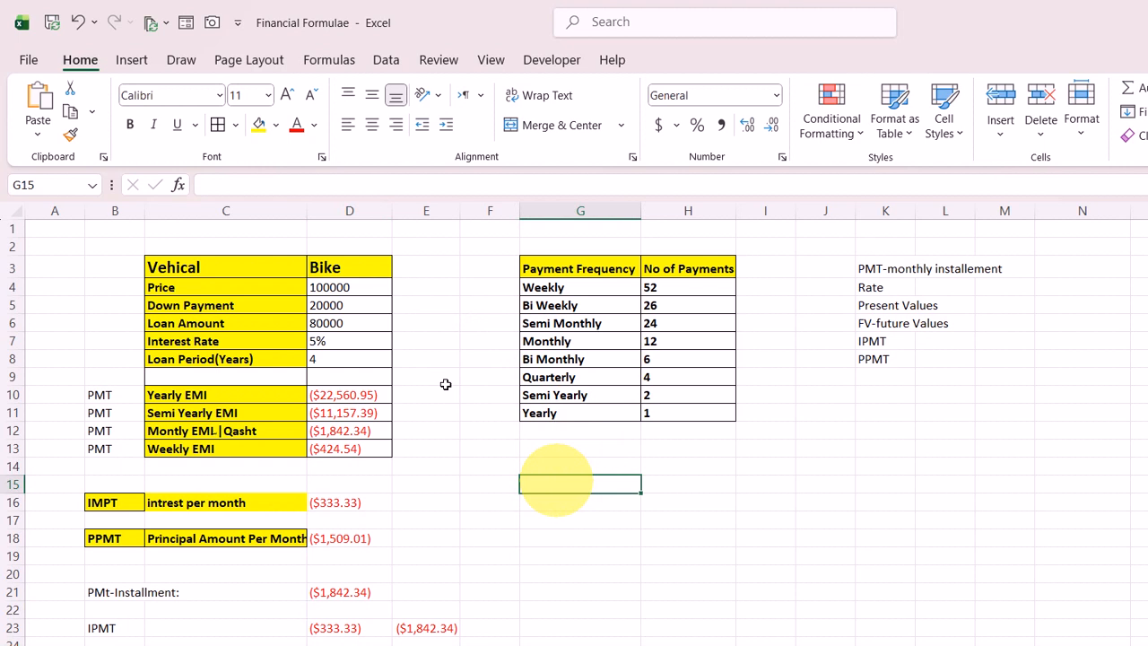
text(W)
key(BackSpace)
text(Bi Weekly)
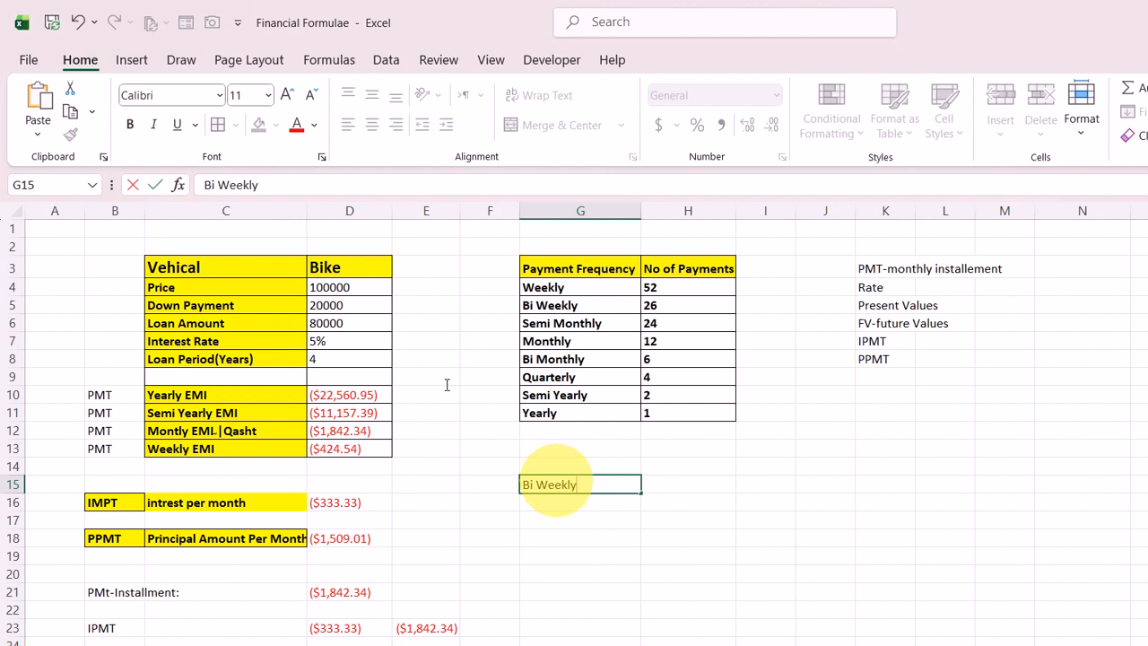
text( EMI-Installment)
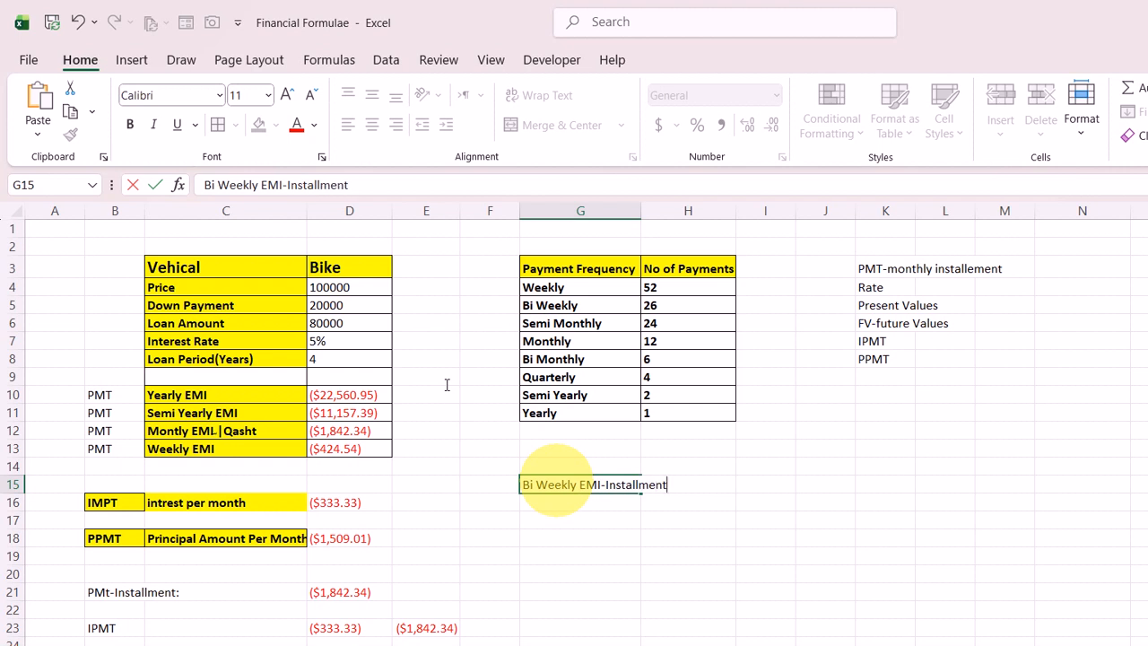
key(Return)
key(Right)
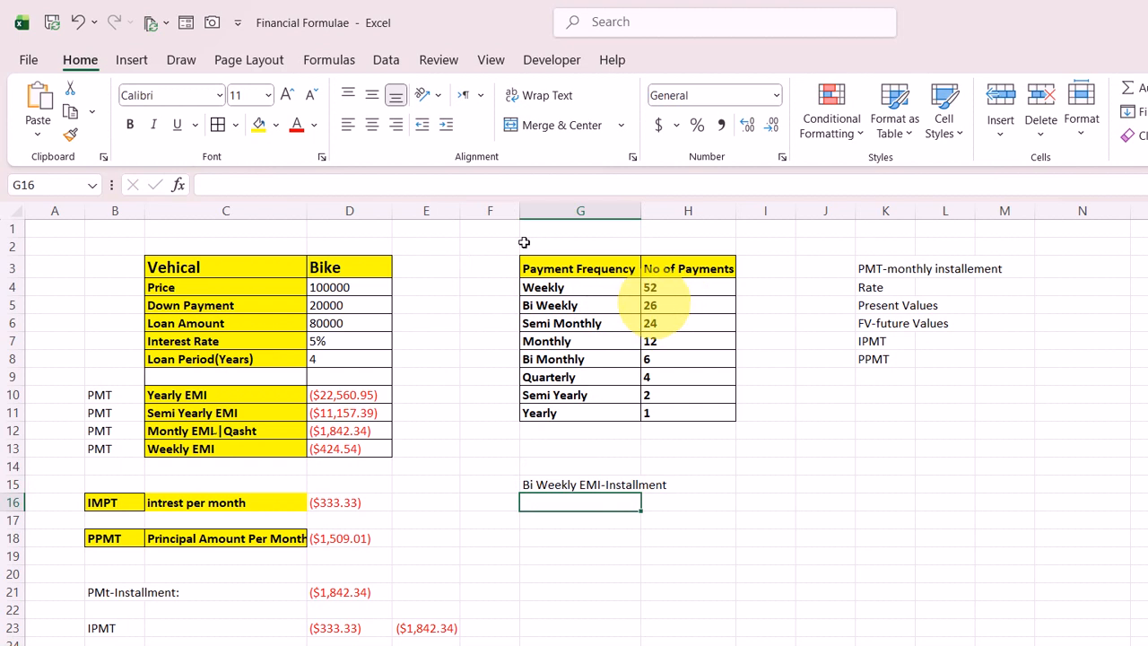
Step: Enter the label "Quartely" in cell G17, two rows below the bi-weekly installment label
click(576, 300)
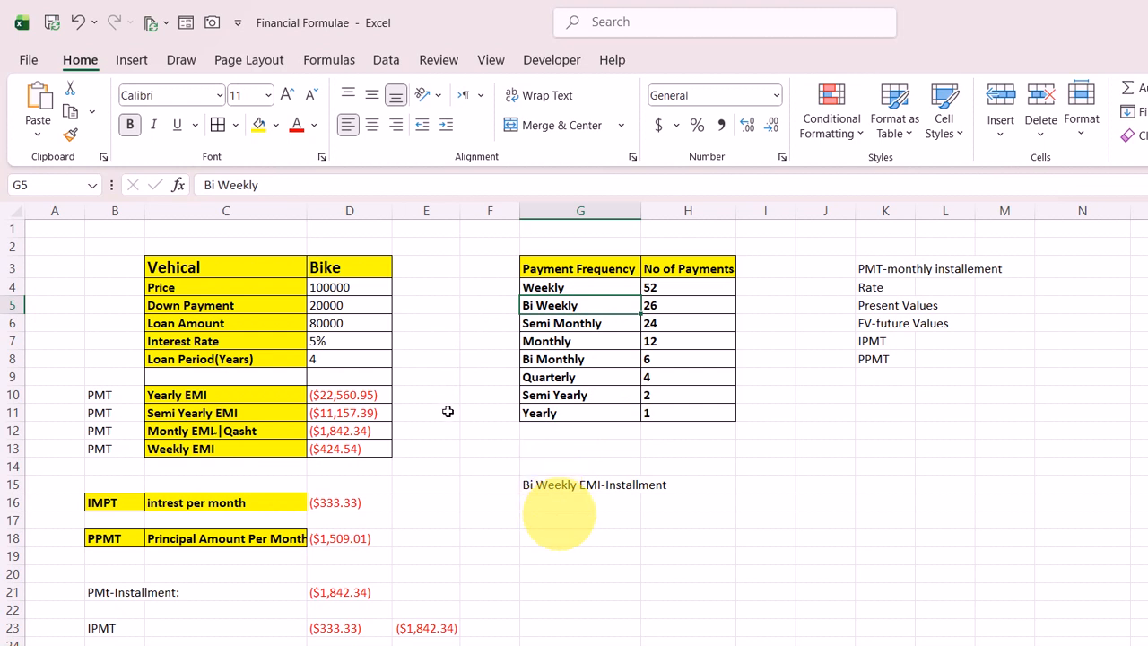
click(559, 518)
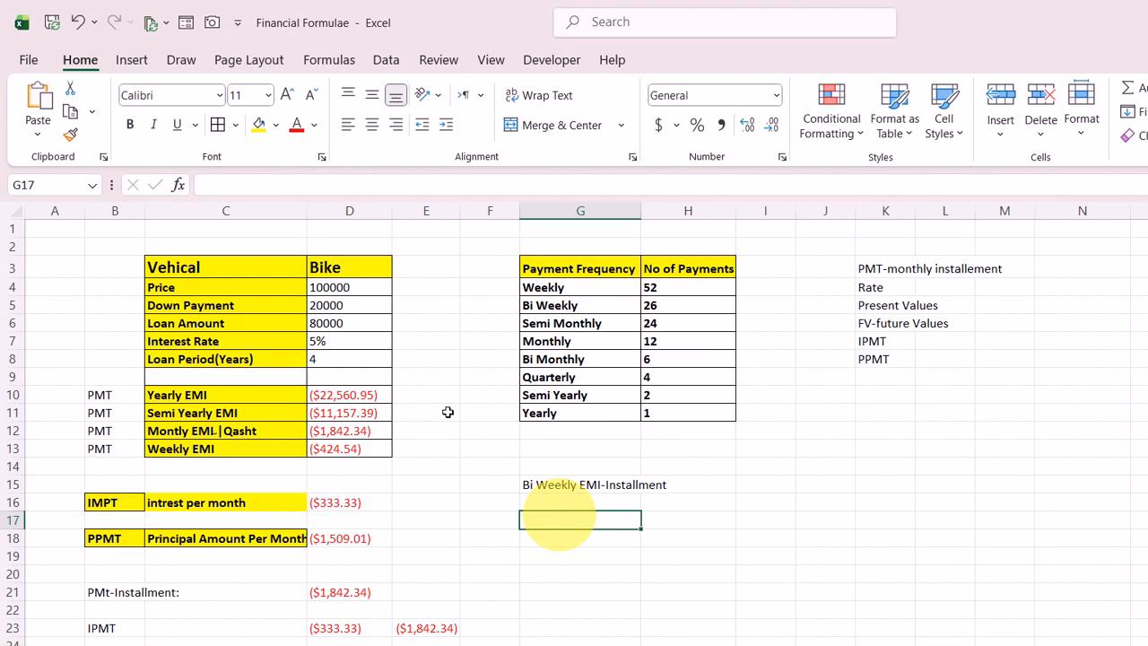
text(Qua)
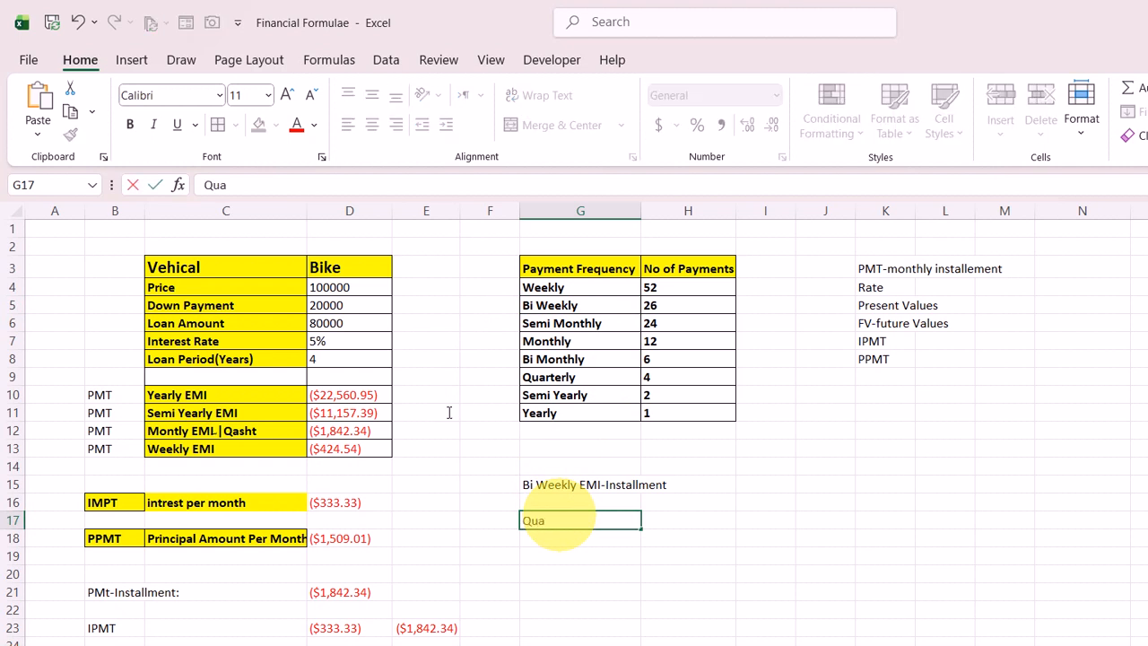
text(rtely)
key(Tab)
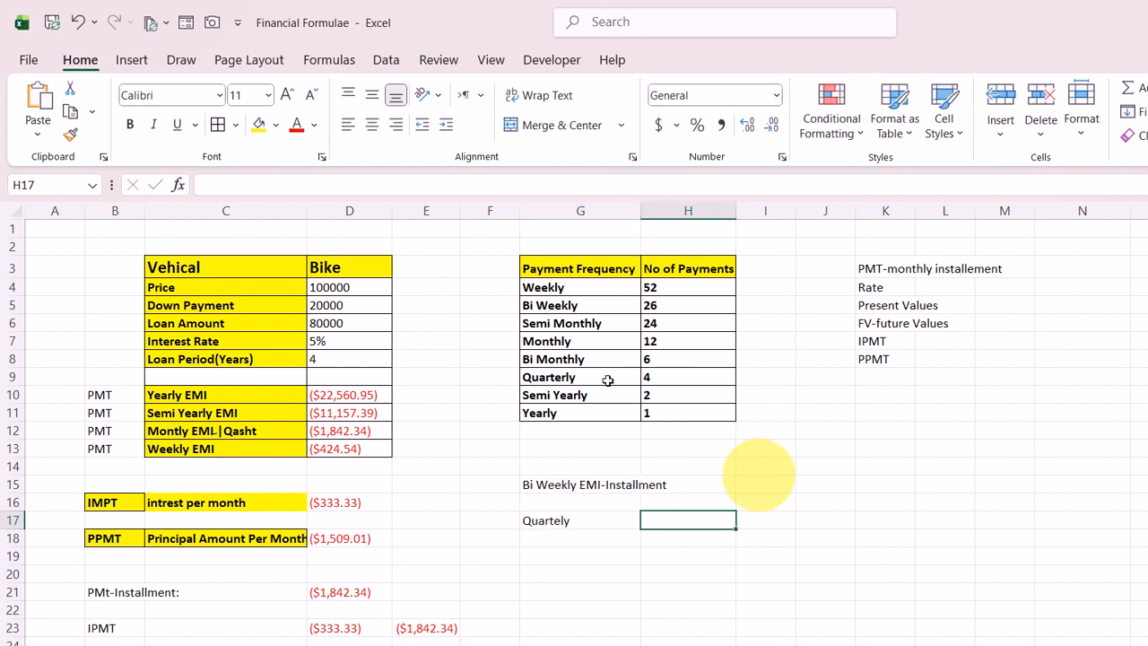
click(745, 485)
text(=)
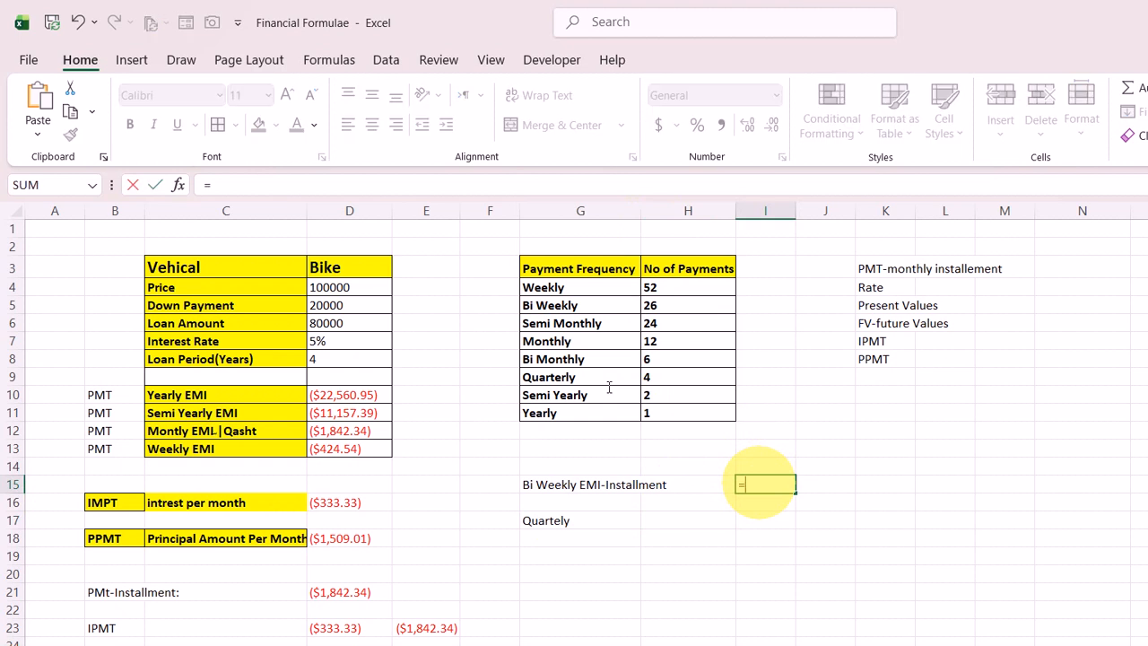
click(489, 484)
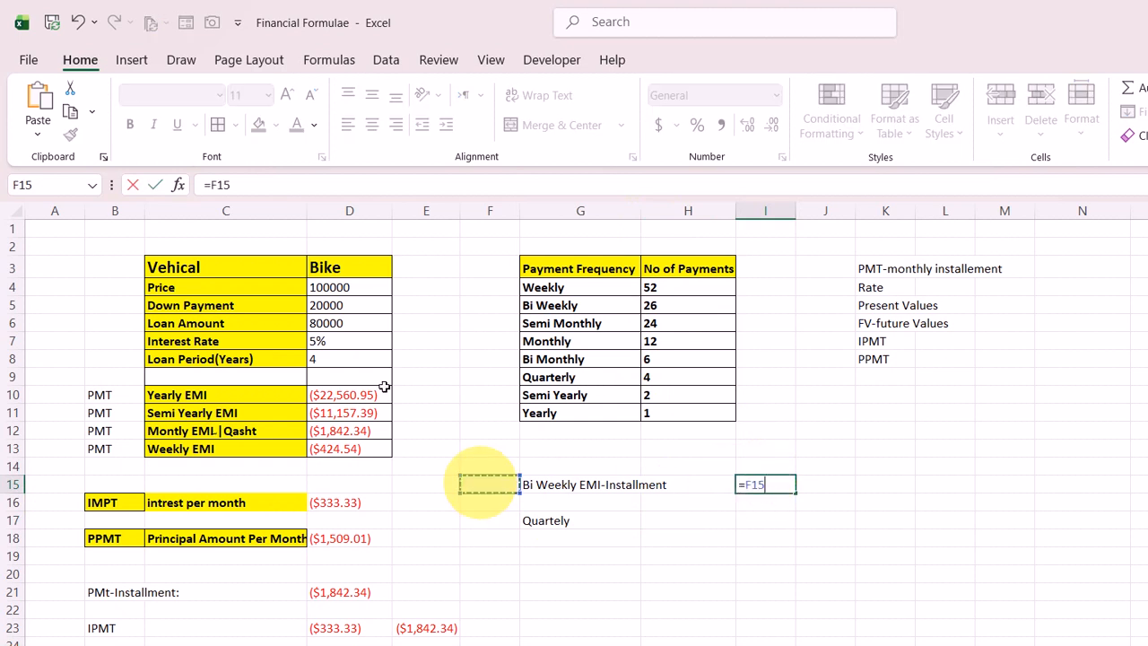
key(BackSpace)
key(BackSpace)
key(BackSpace)
key(BackSpace)
Step: Enter the label "PMT" in F15 and F17, beside the bi-weekly and quarterly installment labels
click(480, 483)
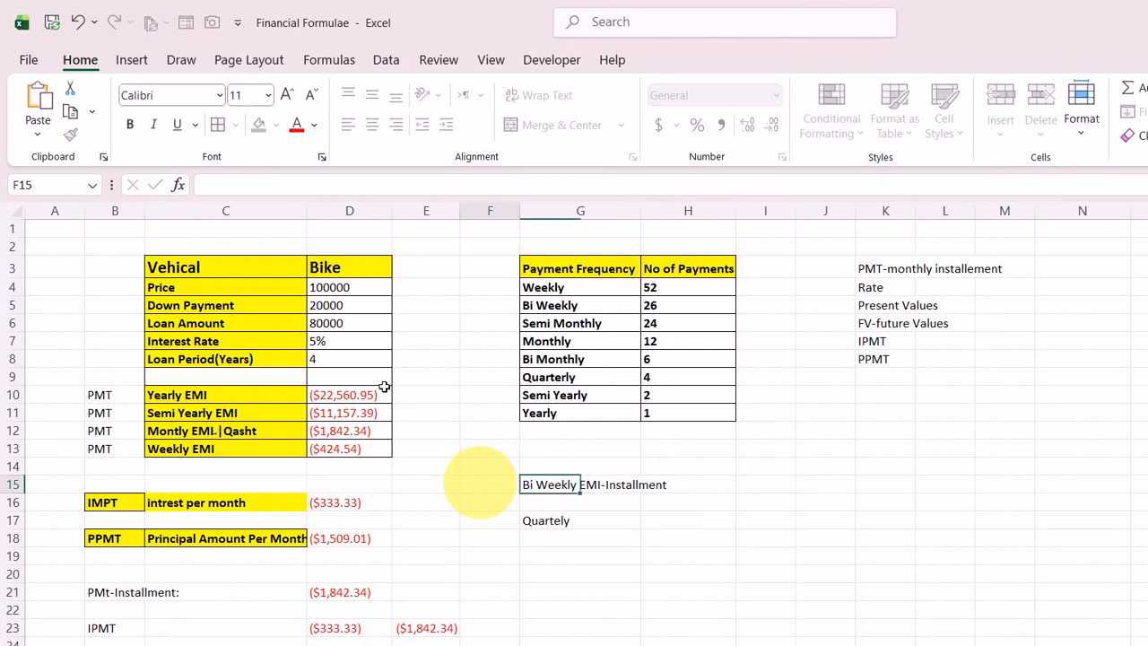
text(PMT)
key(Return)
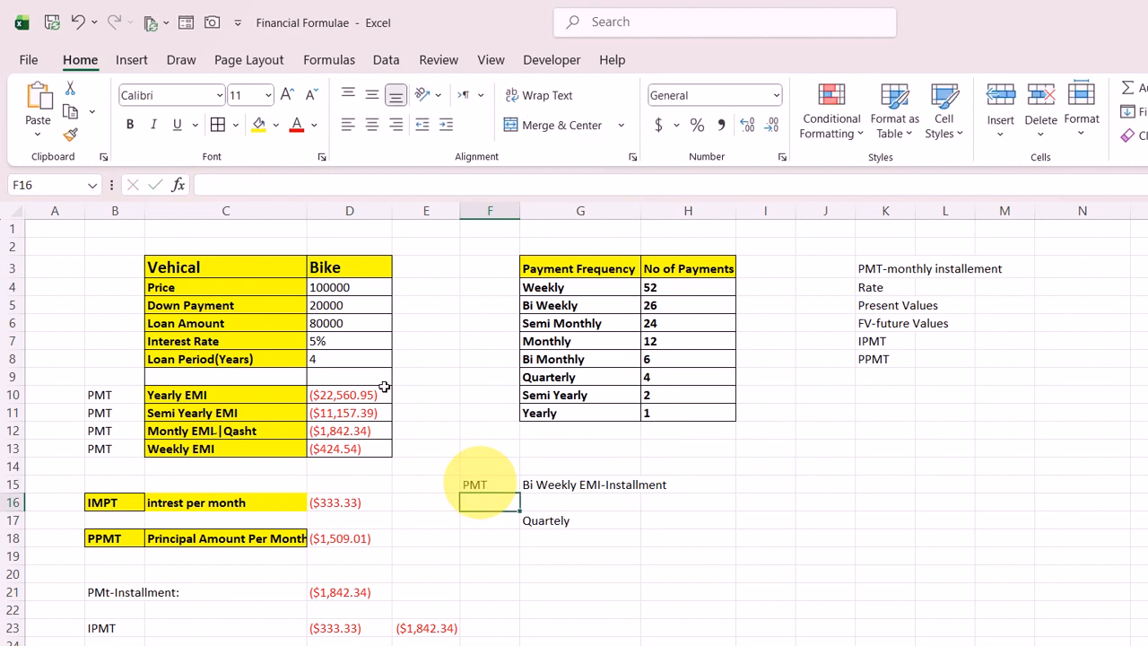
key(Down)
text(PMT)
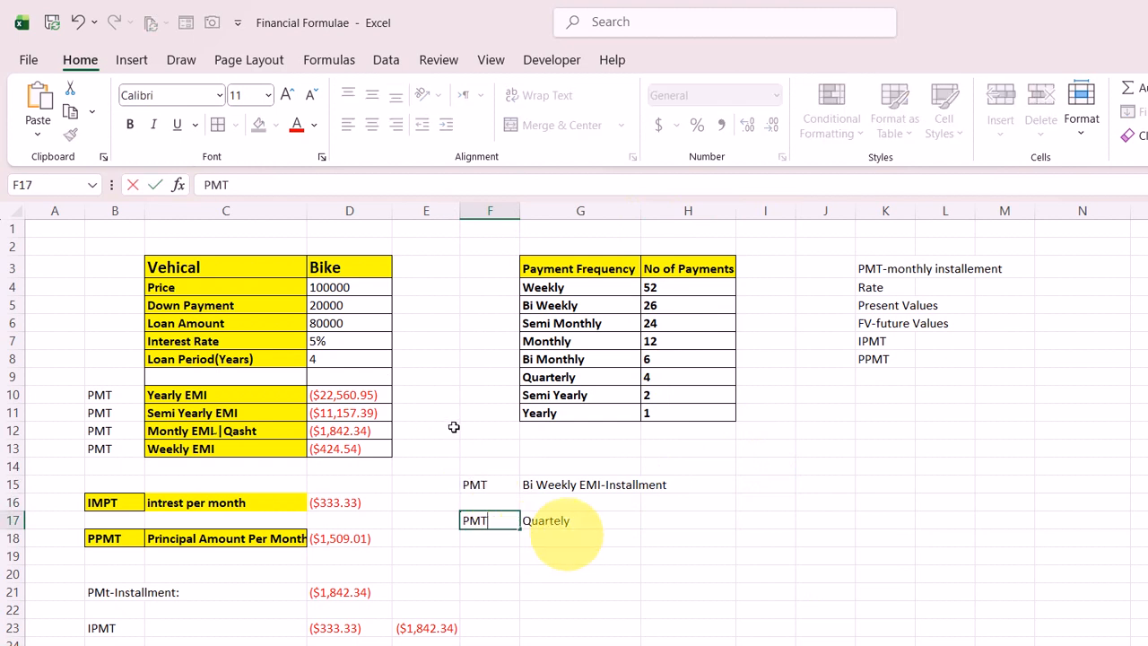
Step: Start a PMT formula in I15 for the bi-weekly installment, with the interest rate divided by 26 (D7/26) as the rate
click(764, 484)
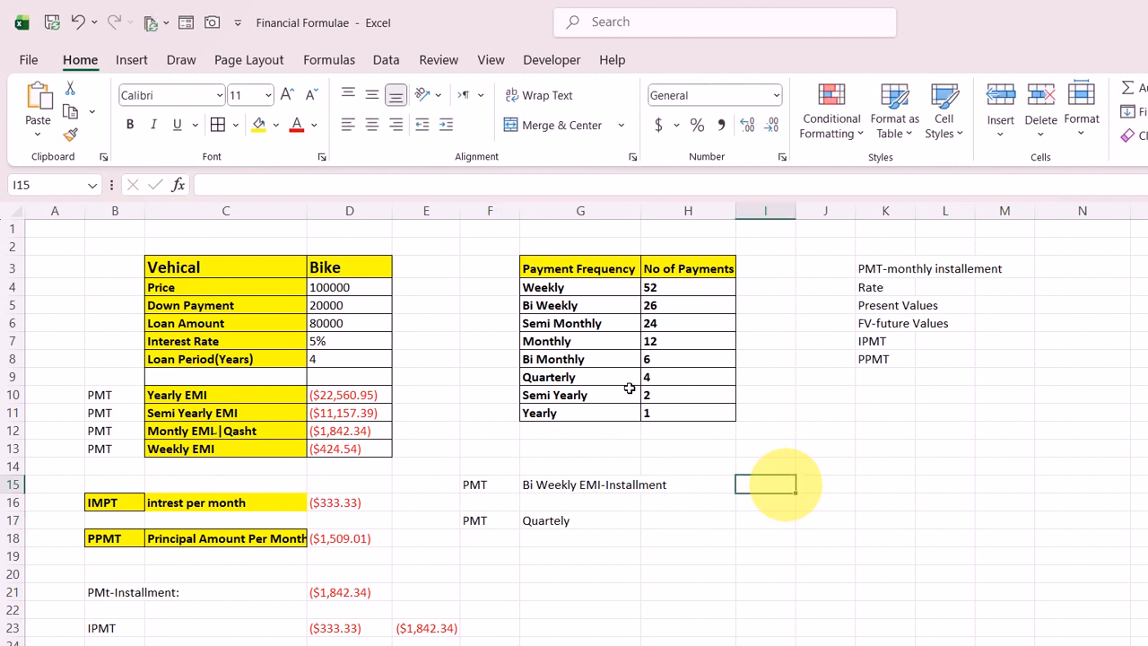
text(=pmt)
key(Tab)
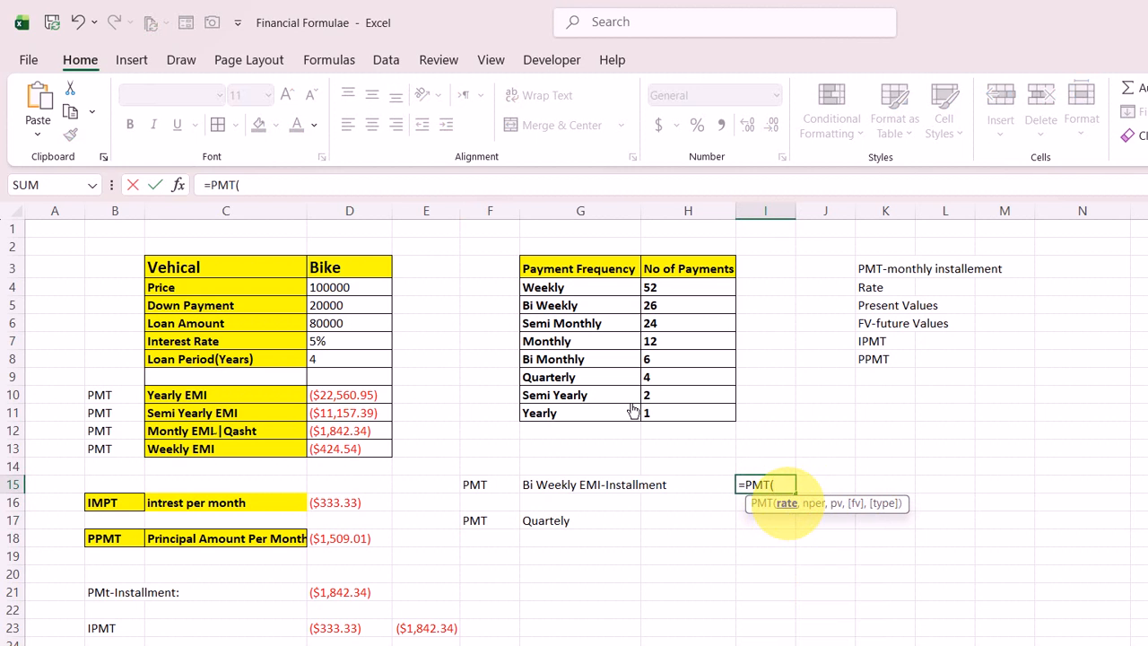
click(331, 345)
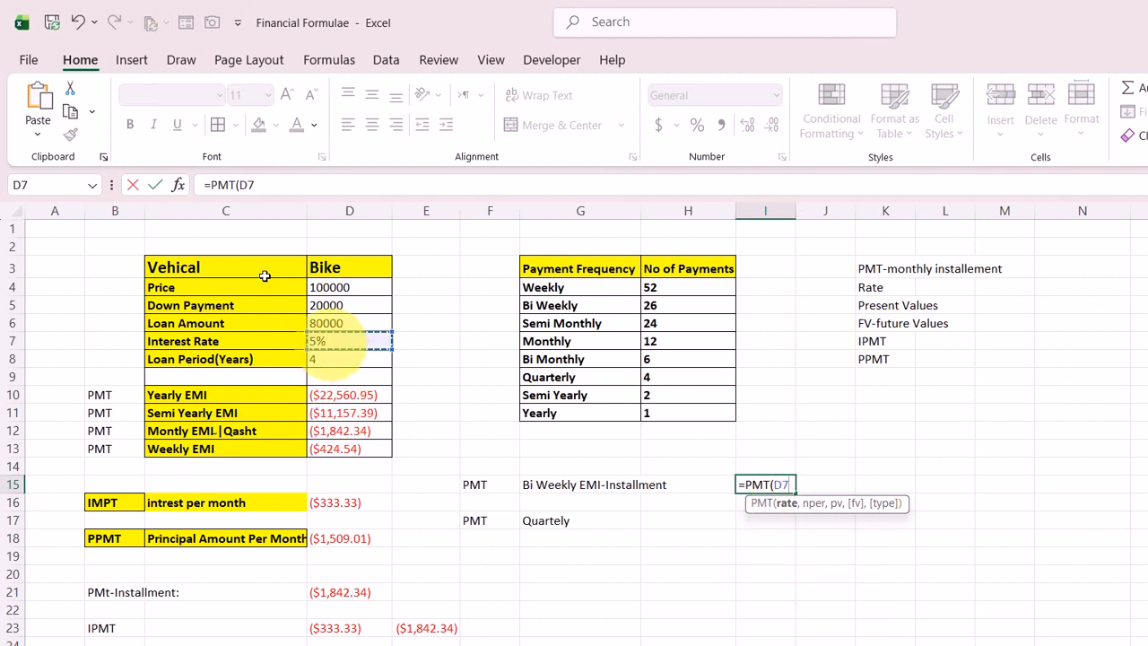
text(/)
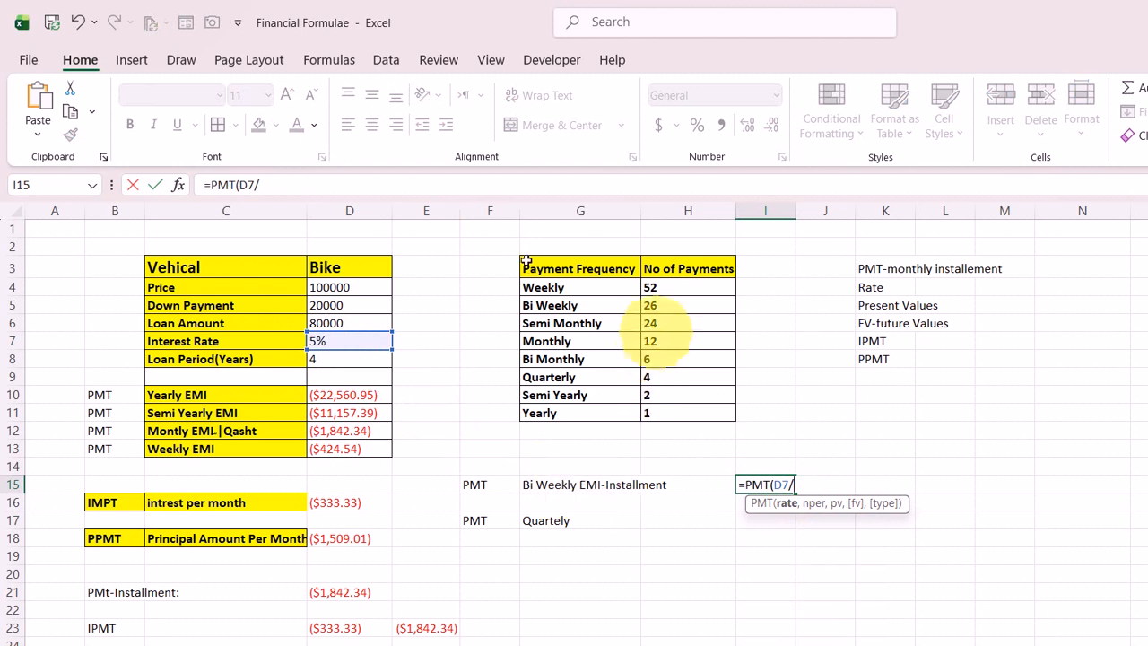
text(26,)
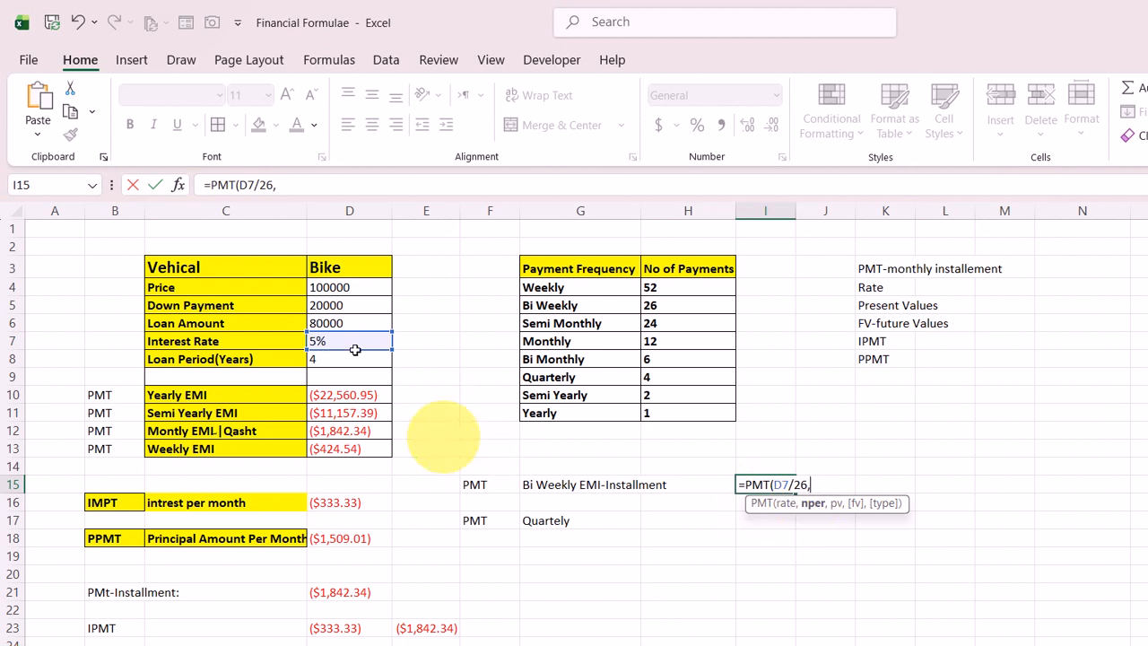
Step: Add D8*26 as the number of periods and loan amount D6 as the present value, completing I15 as =PMT(D7/26,D8*26,D6)
click(355, 354)
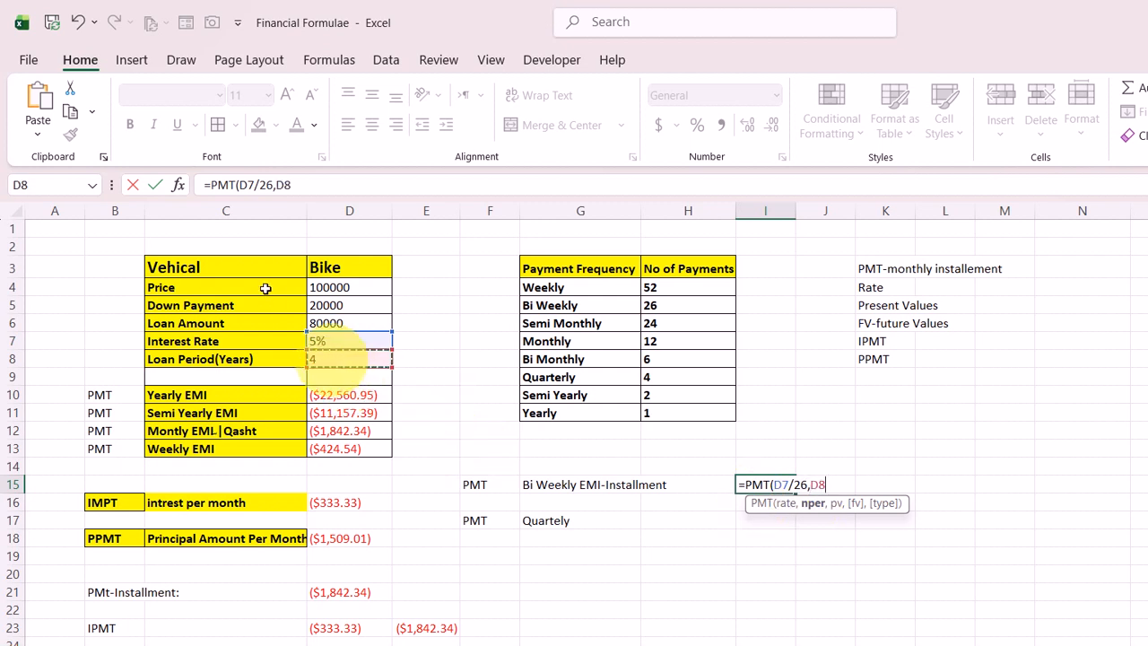
text(*26)
text(,)
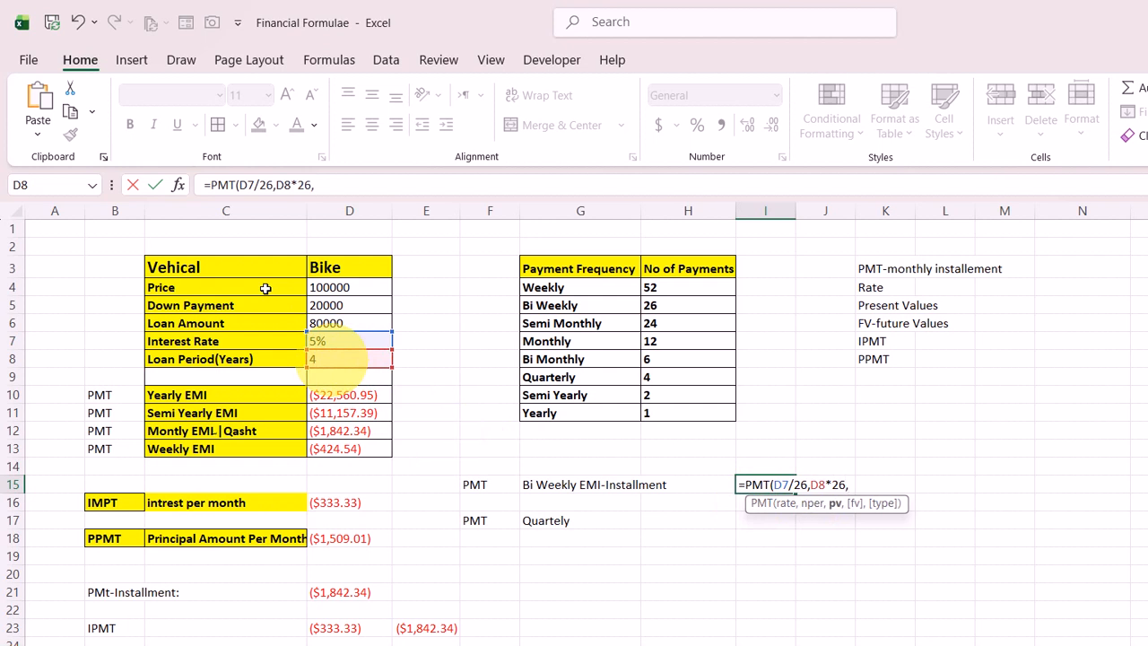
click(350, 323)
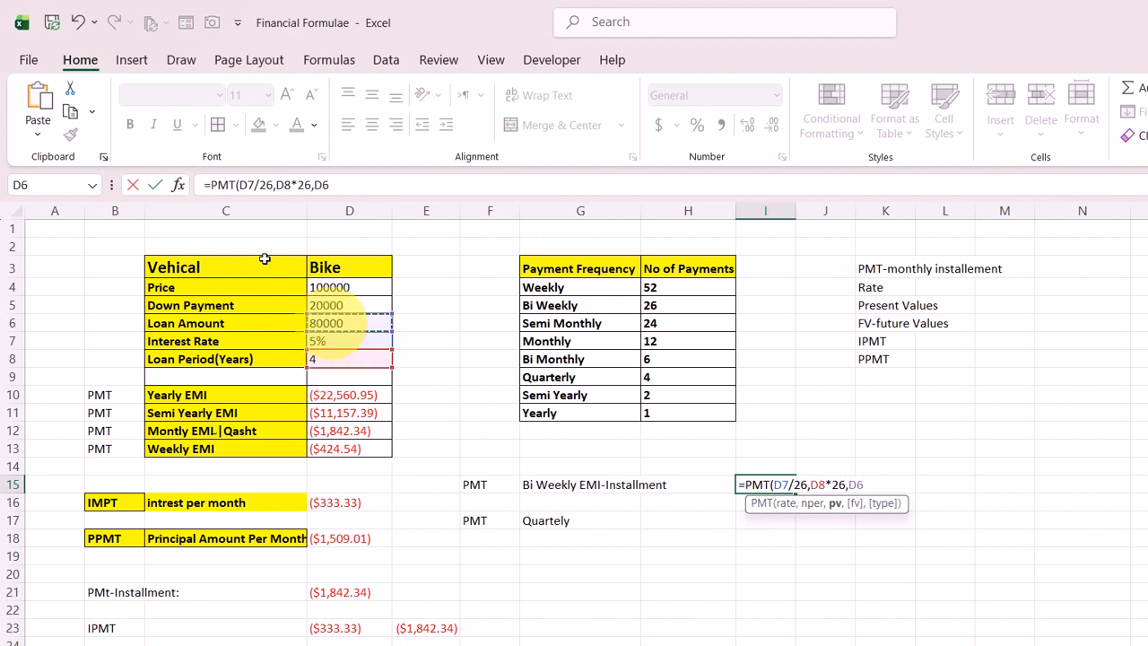
key(Return)
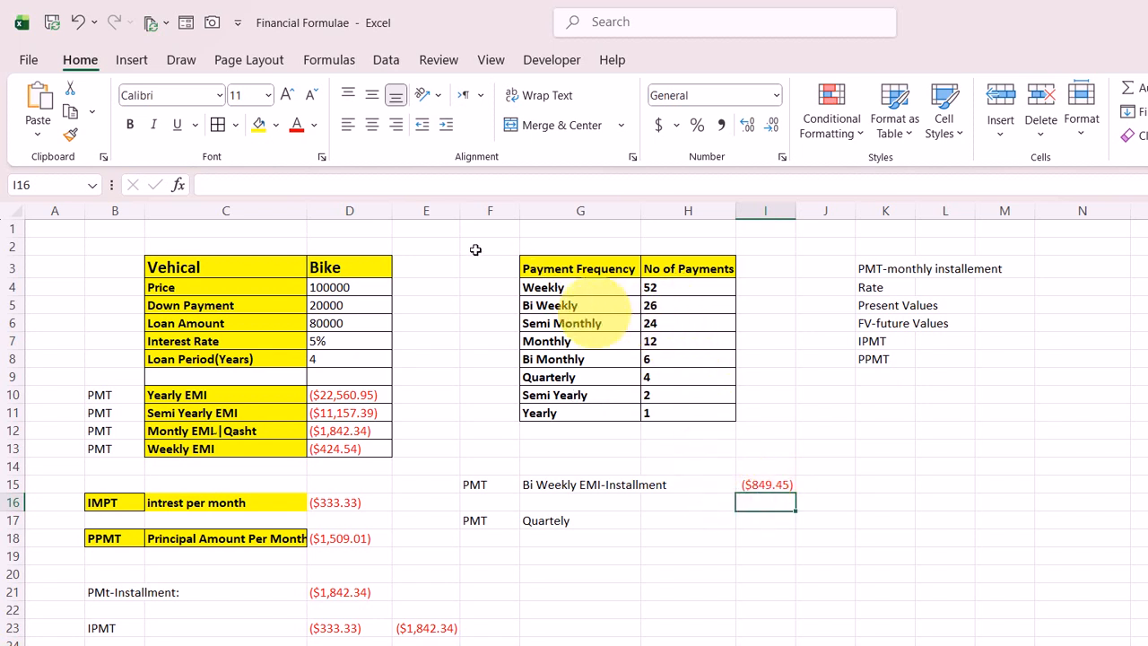
key(Up)
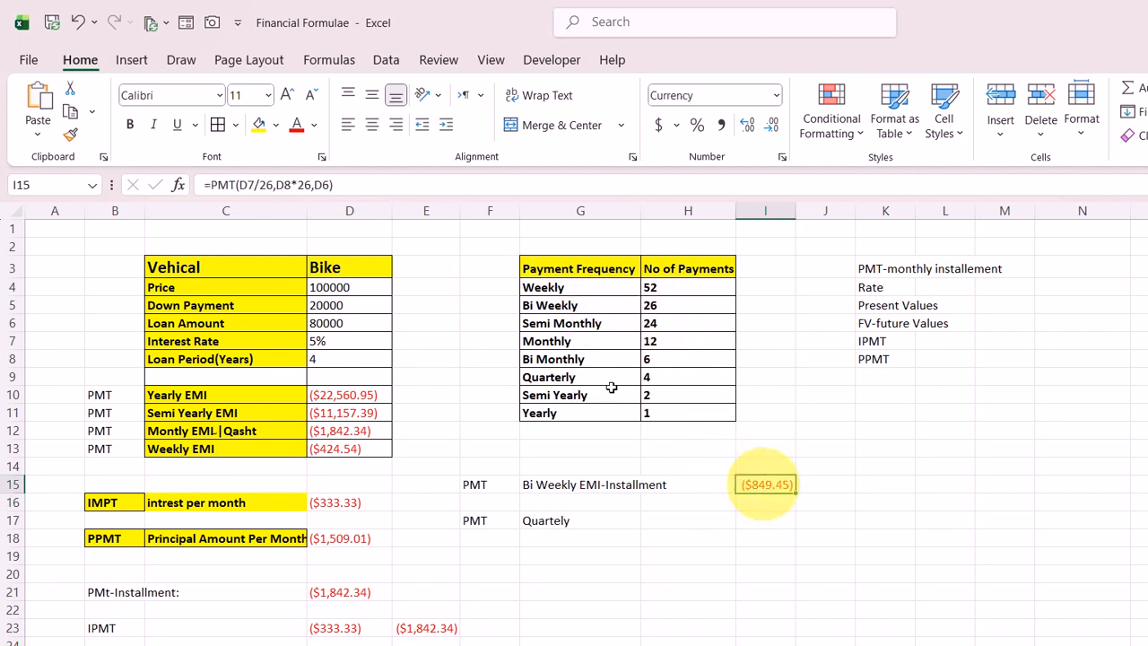
Step: Start a PMT formula in I17 for the quarterly installment, with D7/4 as the rate
click(767, 519)
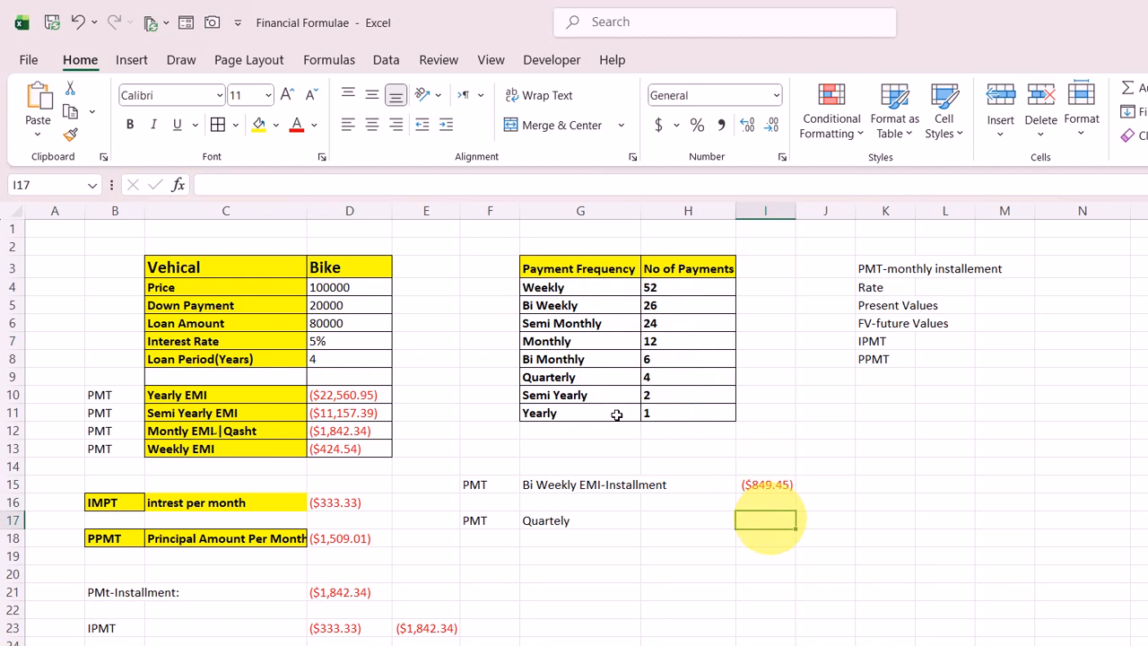
text(=pmt)
key(Tab)
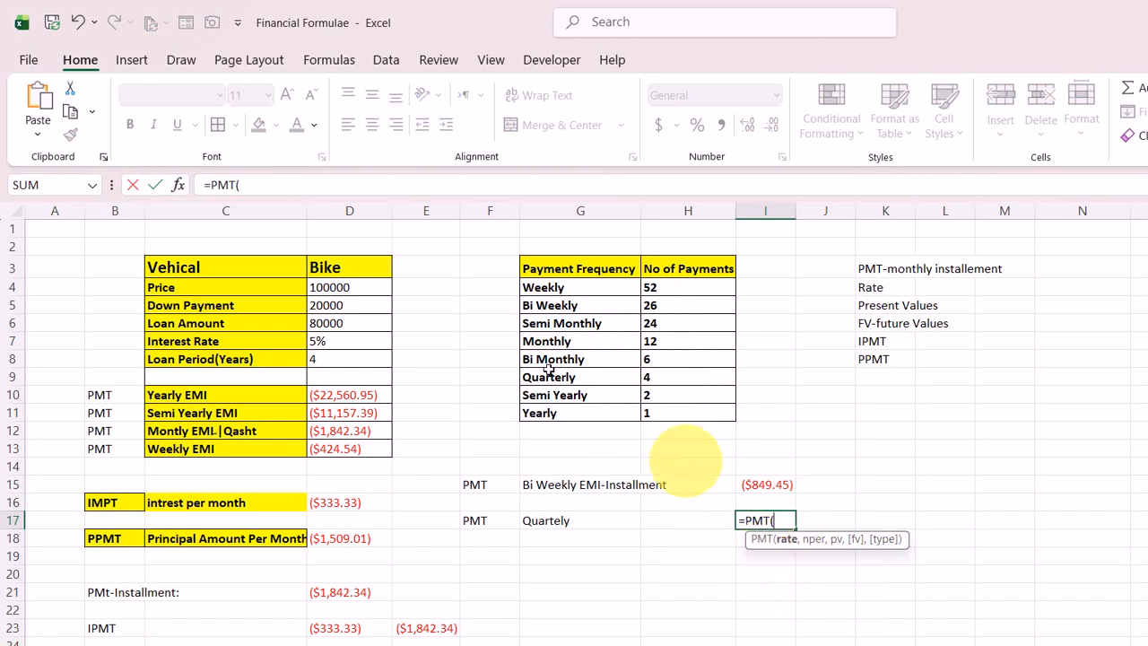
click(325, 341)
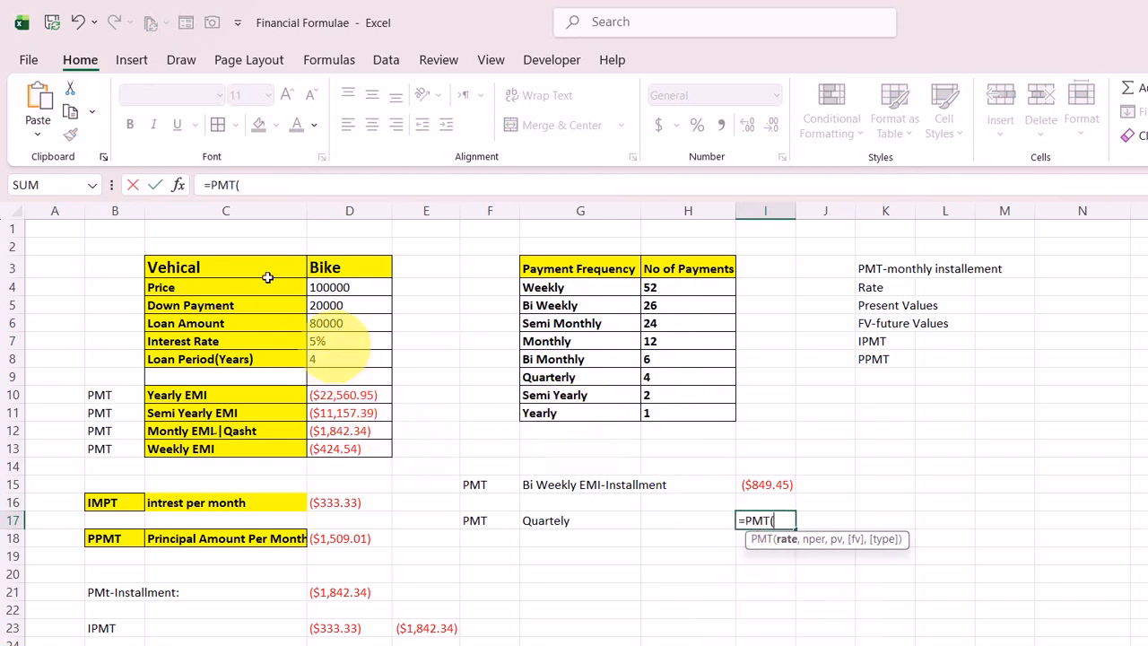
text(/)
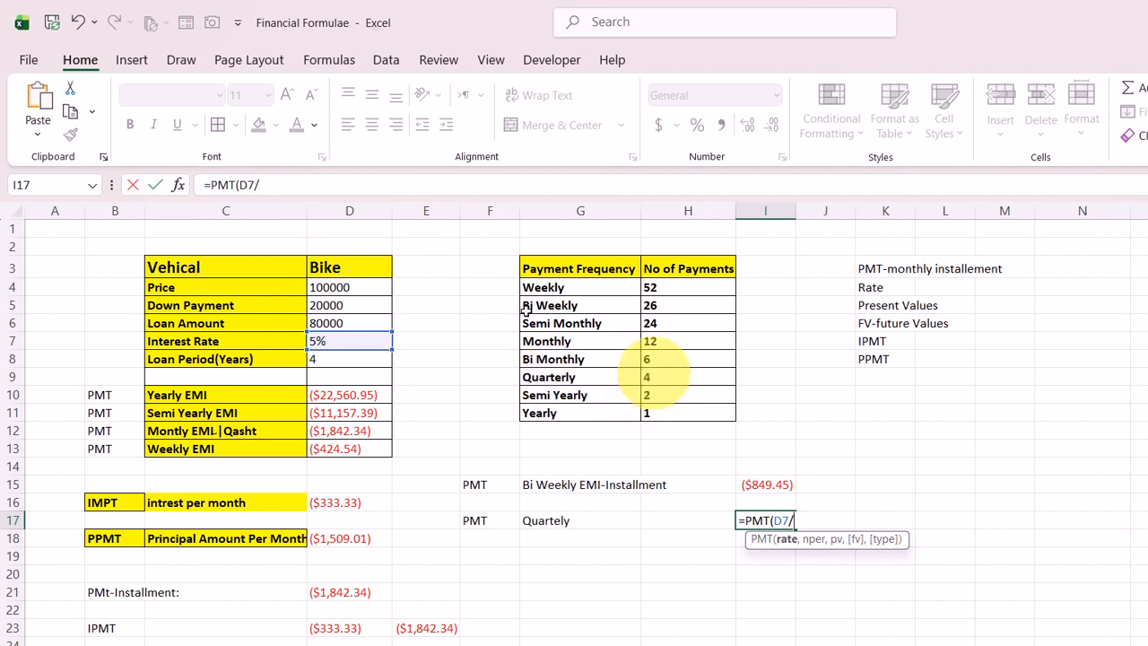
text(4)
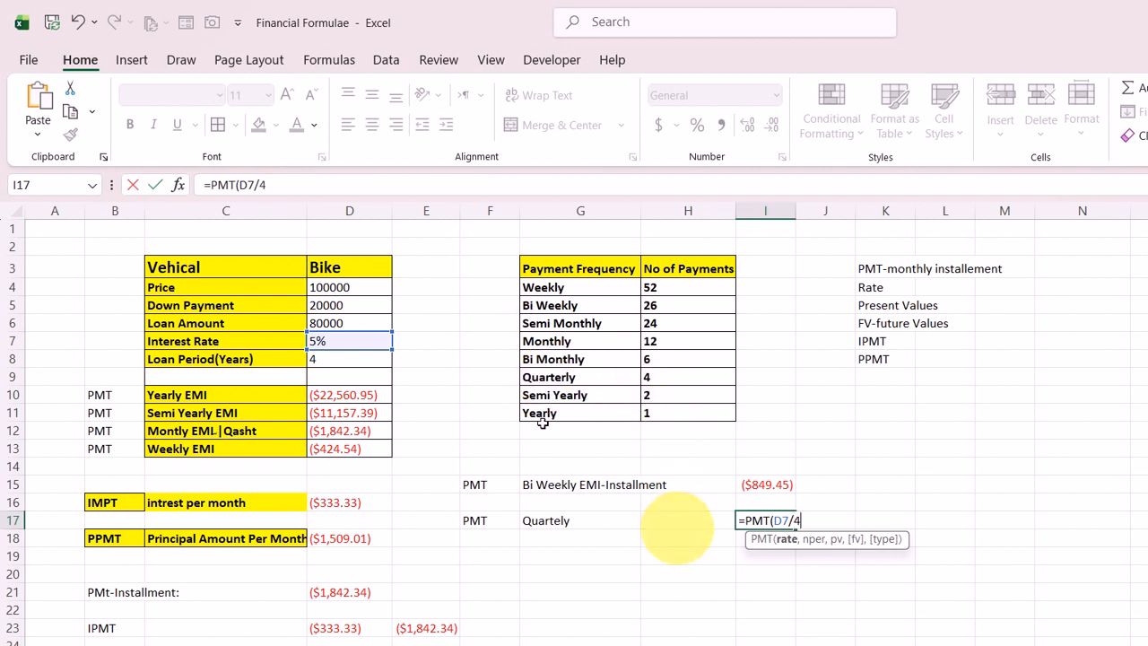
Step: Add D8*4 as the number of periods and D6 as the present value, completing I17 as =PMT(D7/4,D8*4,D6)
text(,)
click(350, 359)
text(*4,)
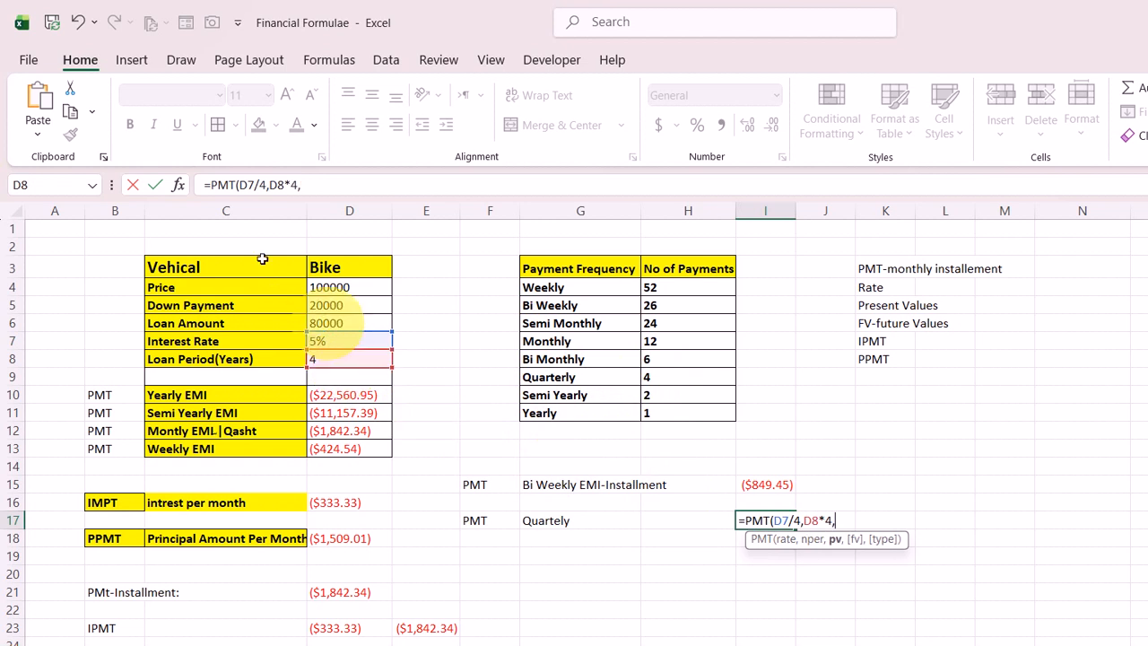
click(339, 322)
text())
key(Return)
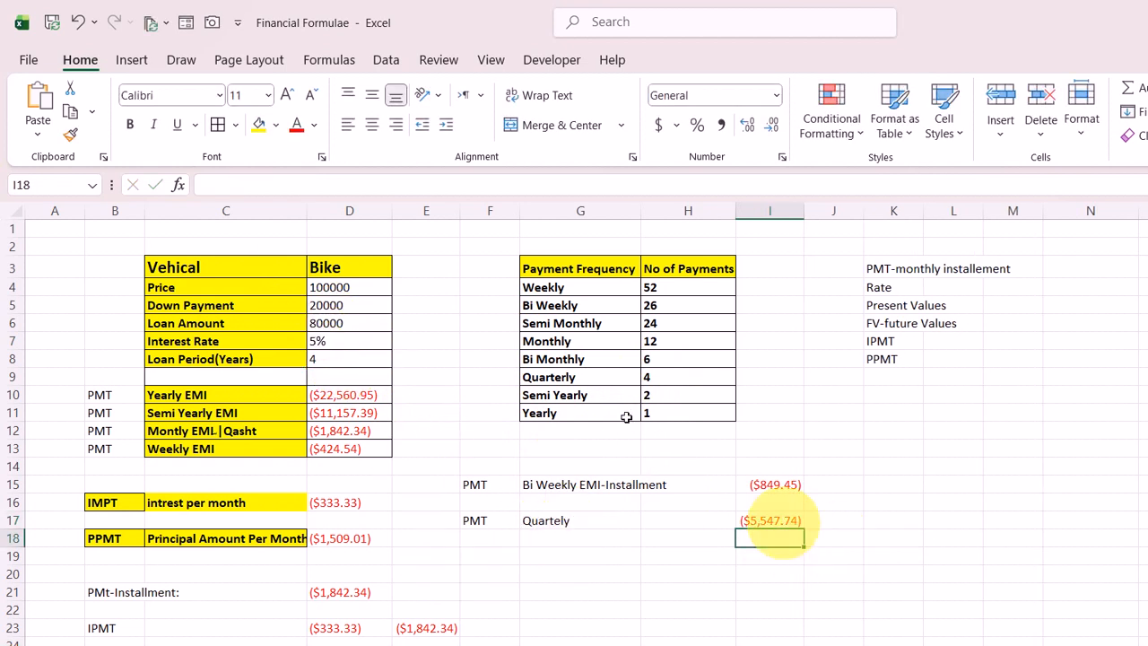
key(Up)
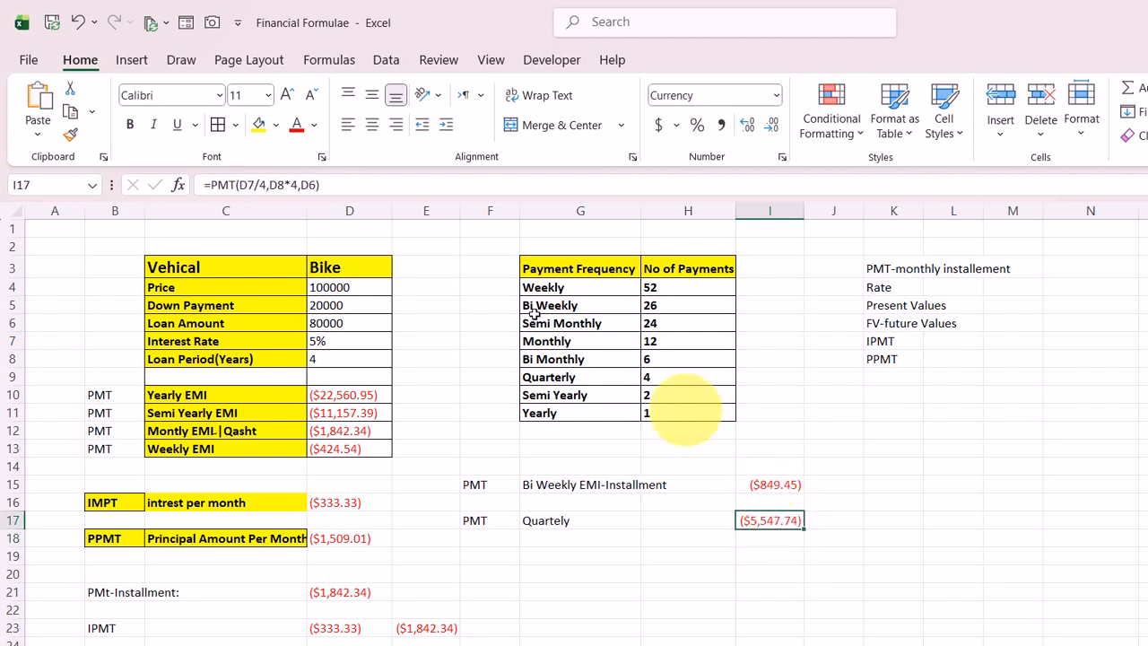
click(528, 265)
drag(528, 268, 708, 413)
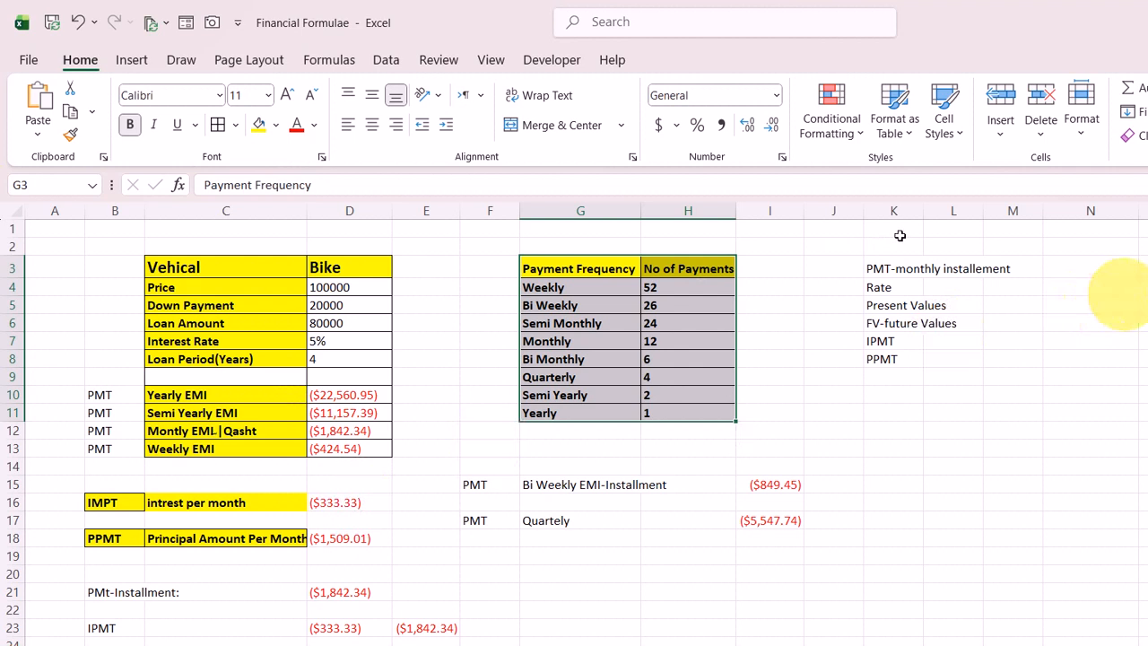
Step: Enter the heading "Months" in cell N3 for a new monthly schedule
click(1092, 269)
text(Montjh)
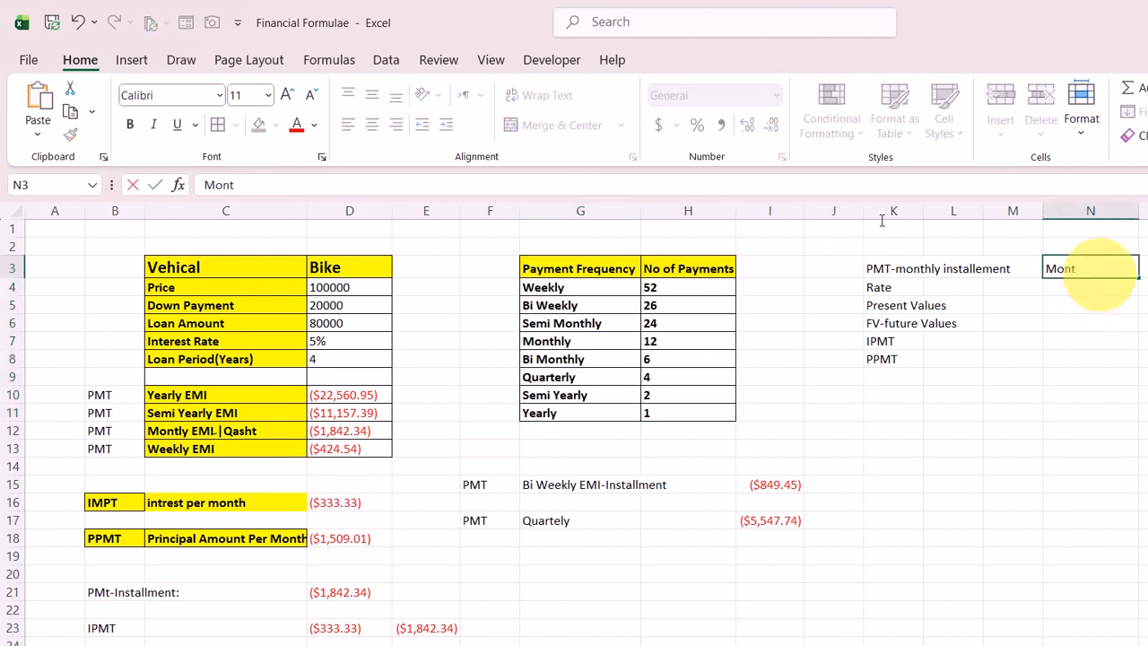
key(BackSpace)
key(BackSpace)
text(hs)
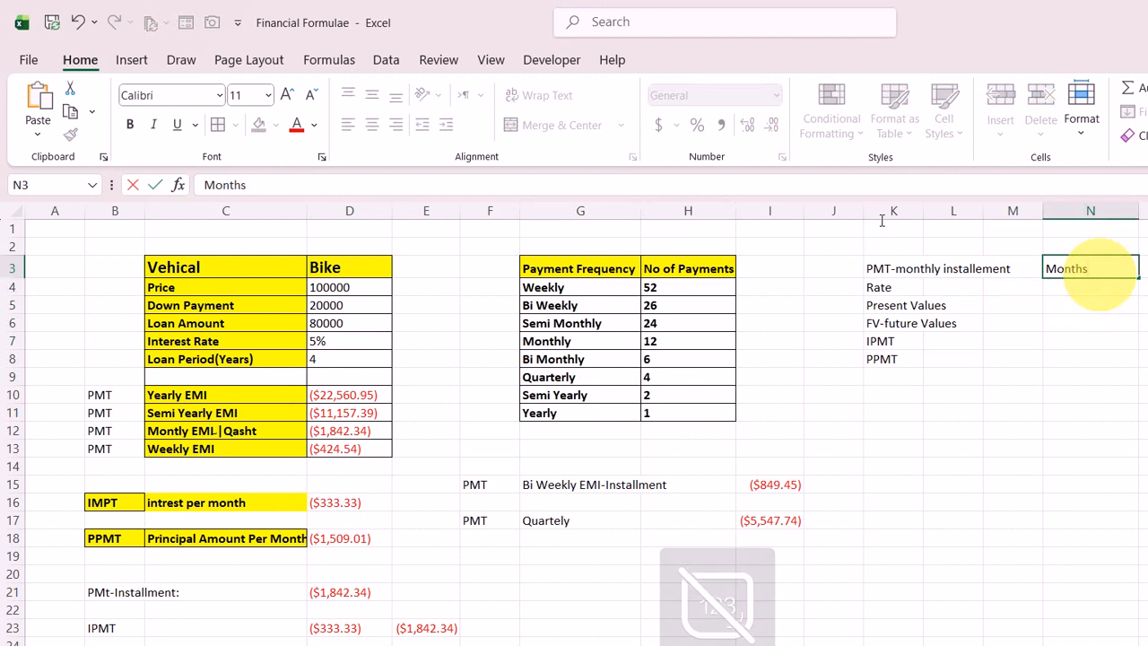
key(Return)
Step: Number the months down column N from N4, extending the series 1, 2 beyond row 23, and centre the numbers
text(1)
key(Return)
text(2)
key(Return)
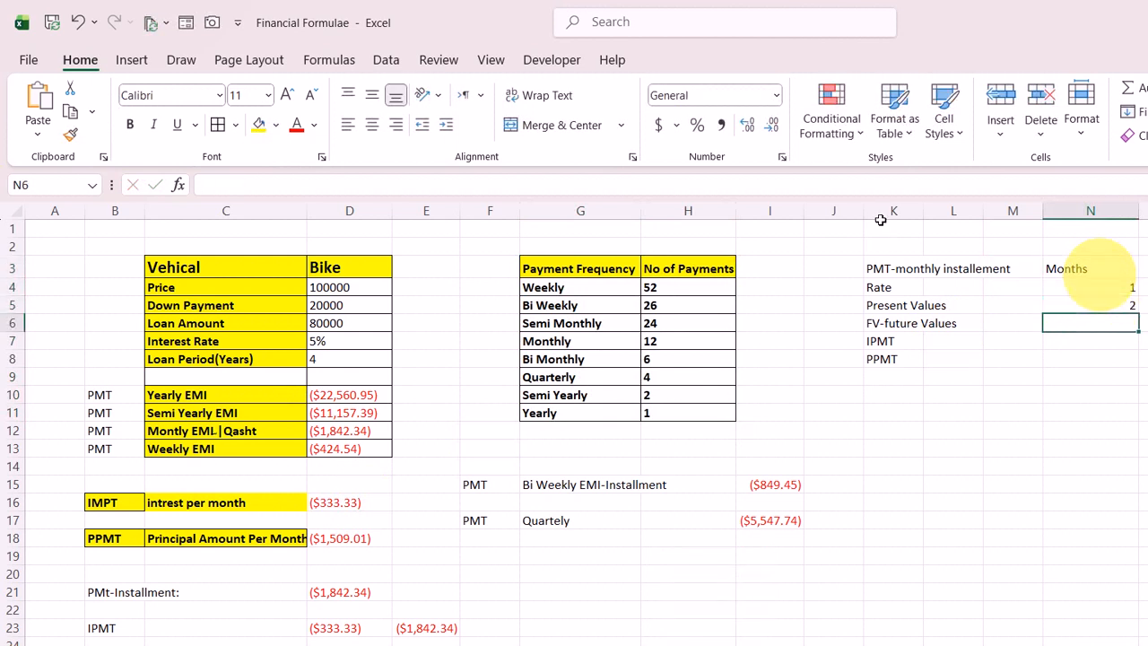
key(Up)
key(Up)
key(shift+Down)
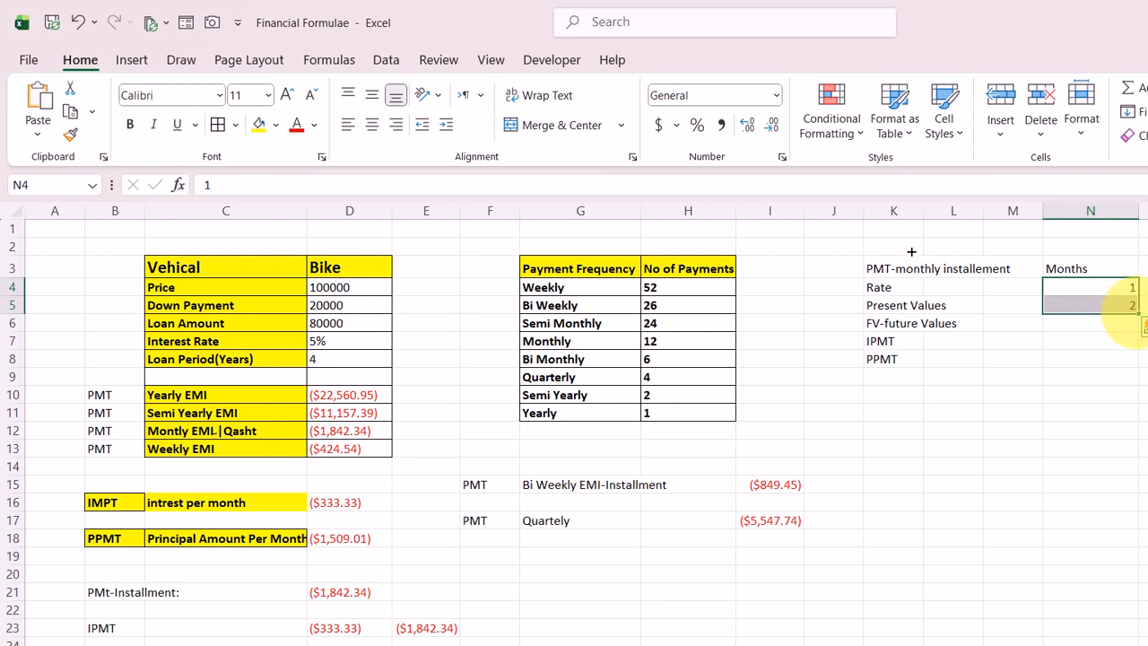
drag(1137, 311, 1137, 642)
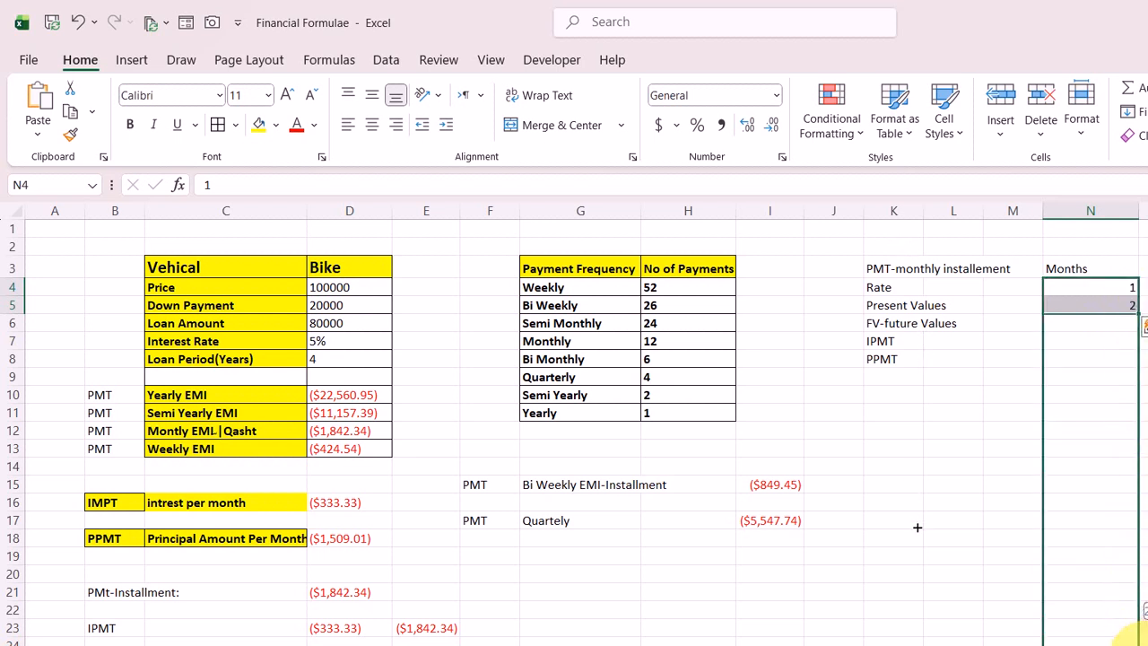
drag(916, 527, 916, 527)
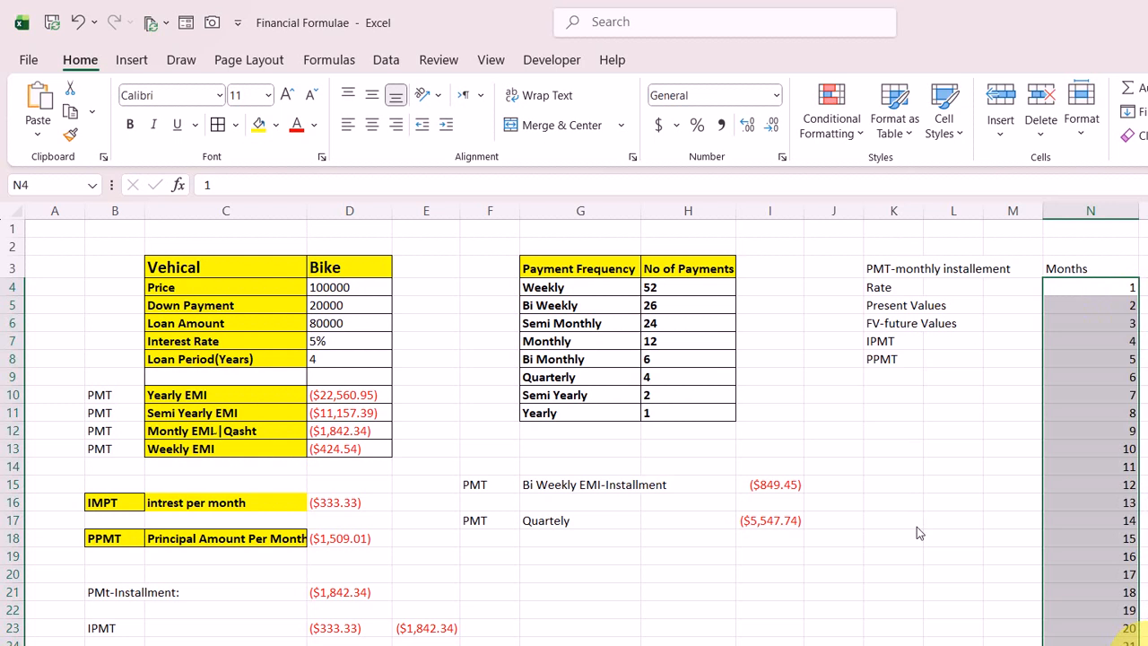
click(371, 125)
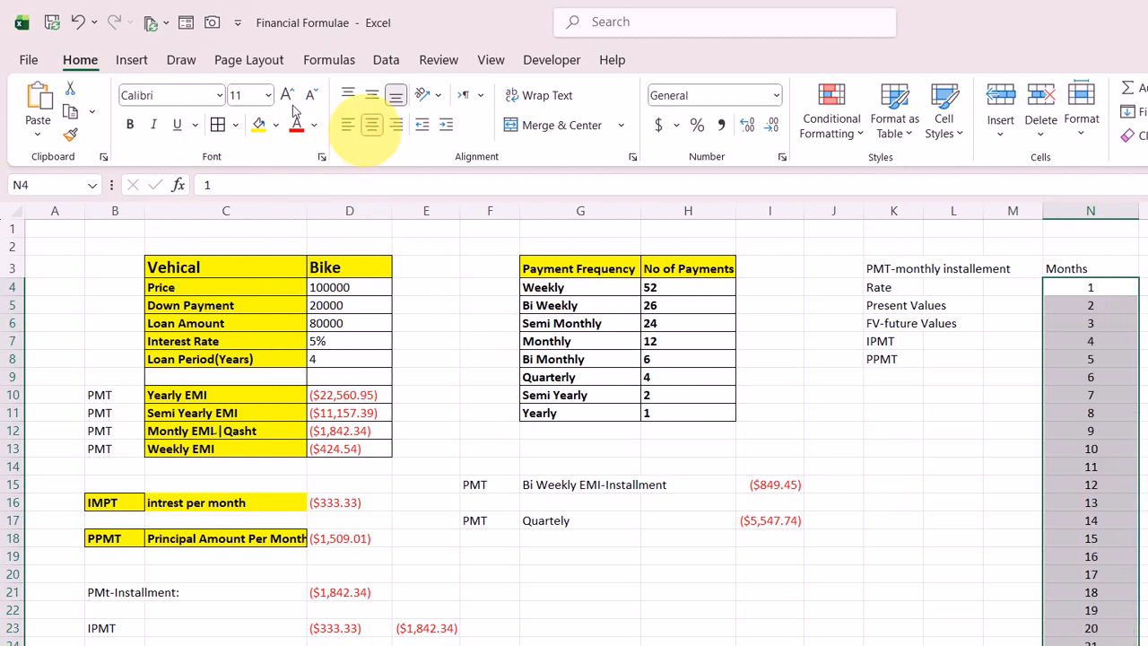
Step: Enter the headings "IPMT" in cell O3 and "PPMT" in cell P3 beside the Months heading
click(1141, 268)
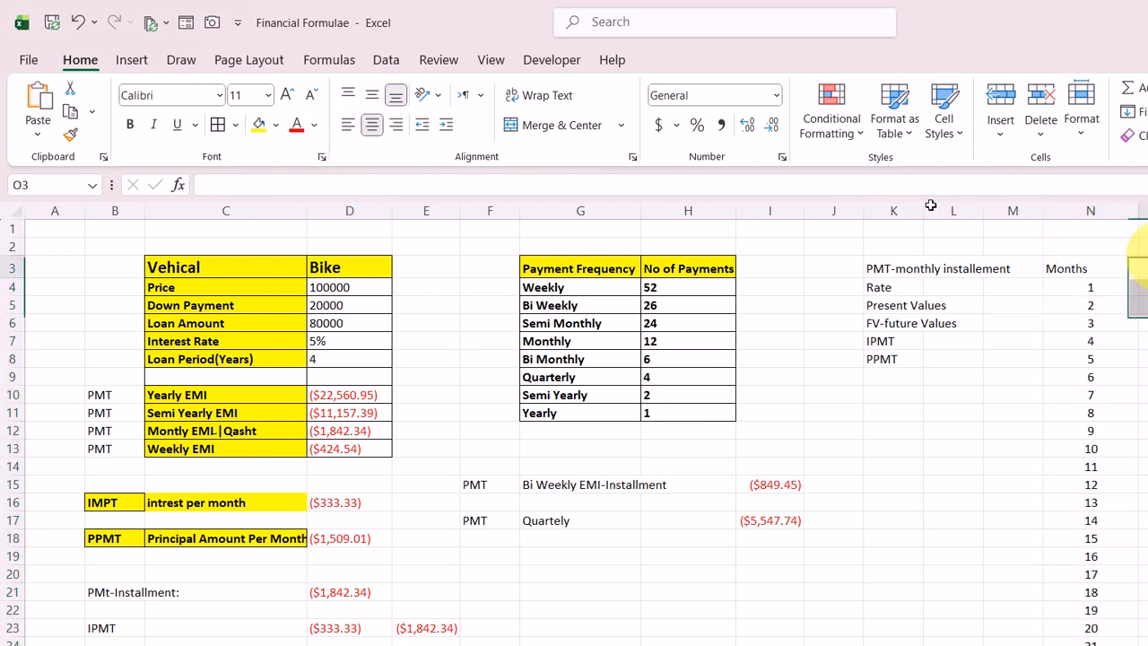
text(I)
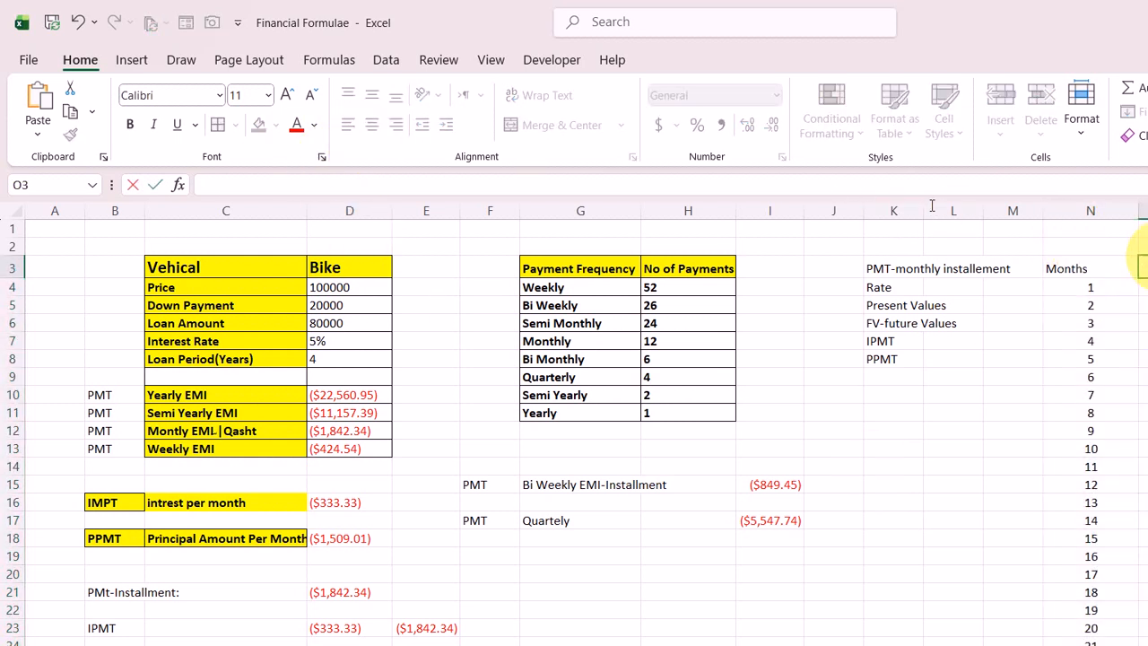
text(M)
key(BackSpace)
text(PMT)
key(BackSpace)
text(T)
key(Tab)
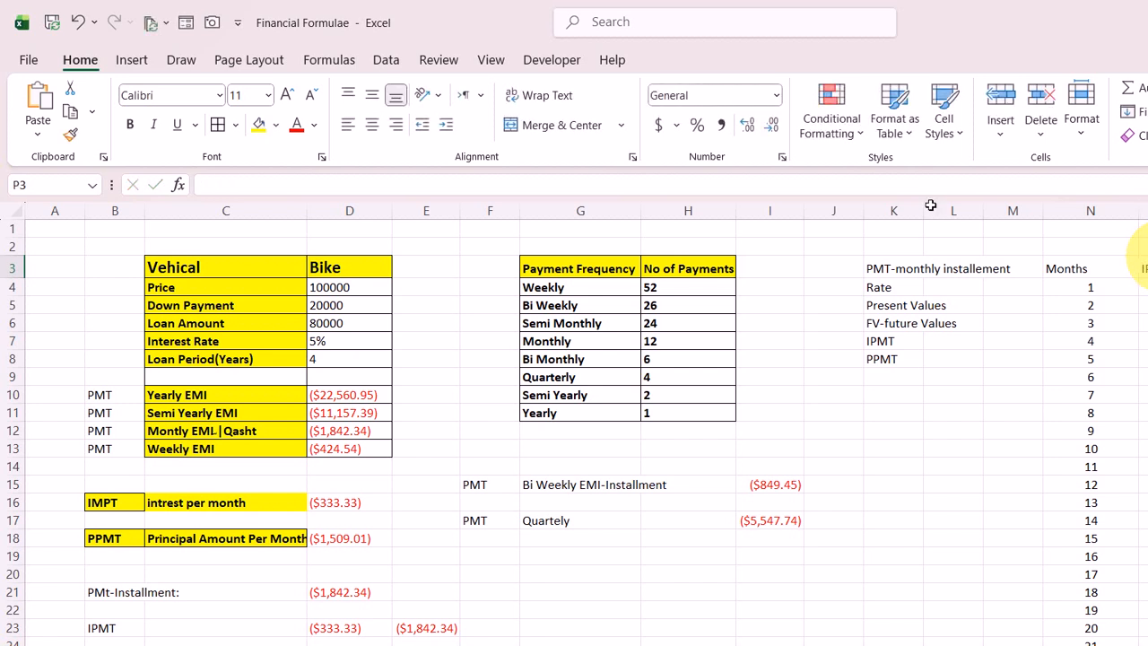
text(PP)
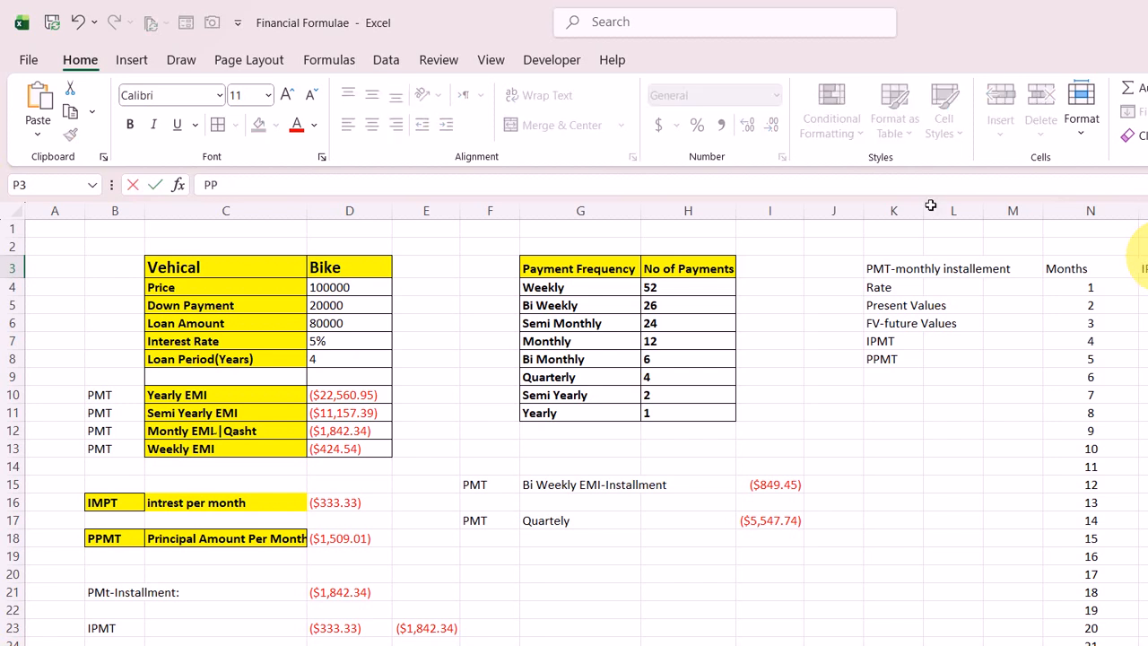
text(MT)
key(Return)
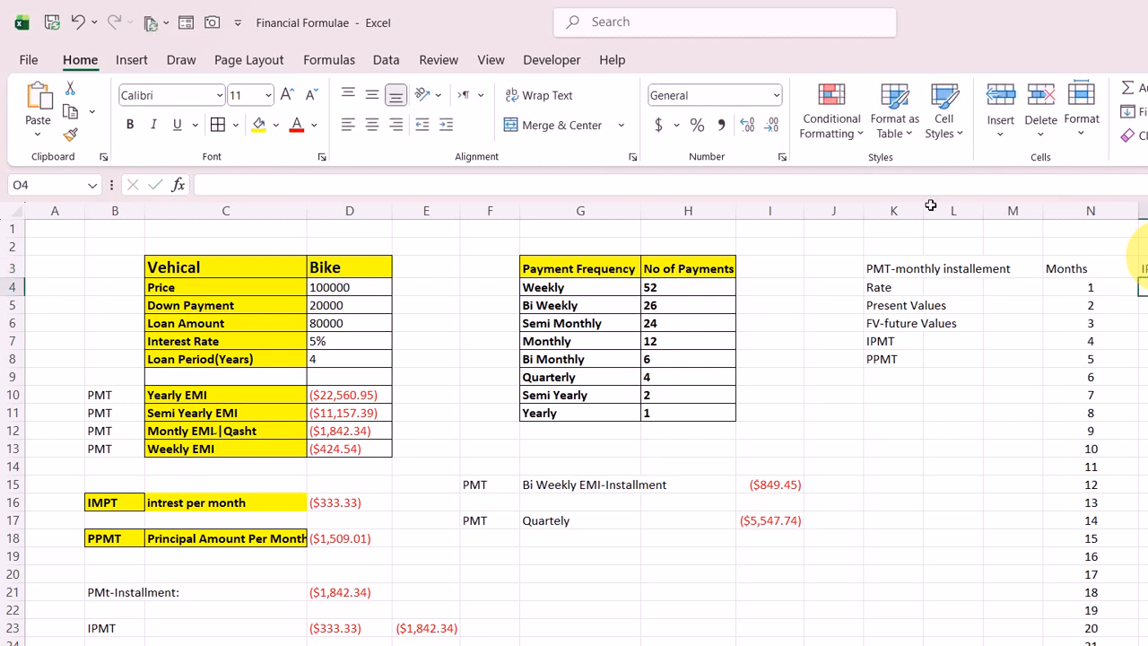
Step: Start an IPMT formula in O4 with the interest rate as an absolute reference divided by 12, $D$7/12
text(=)
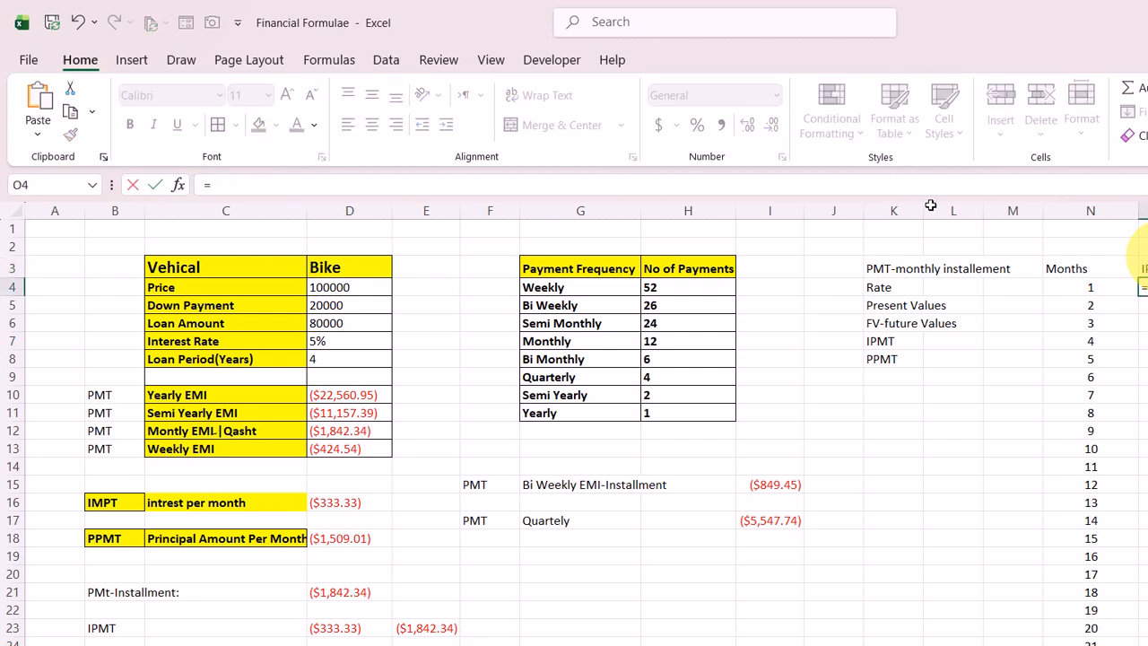
text(ipm)
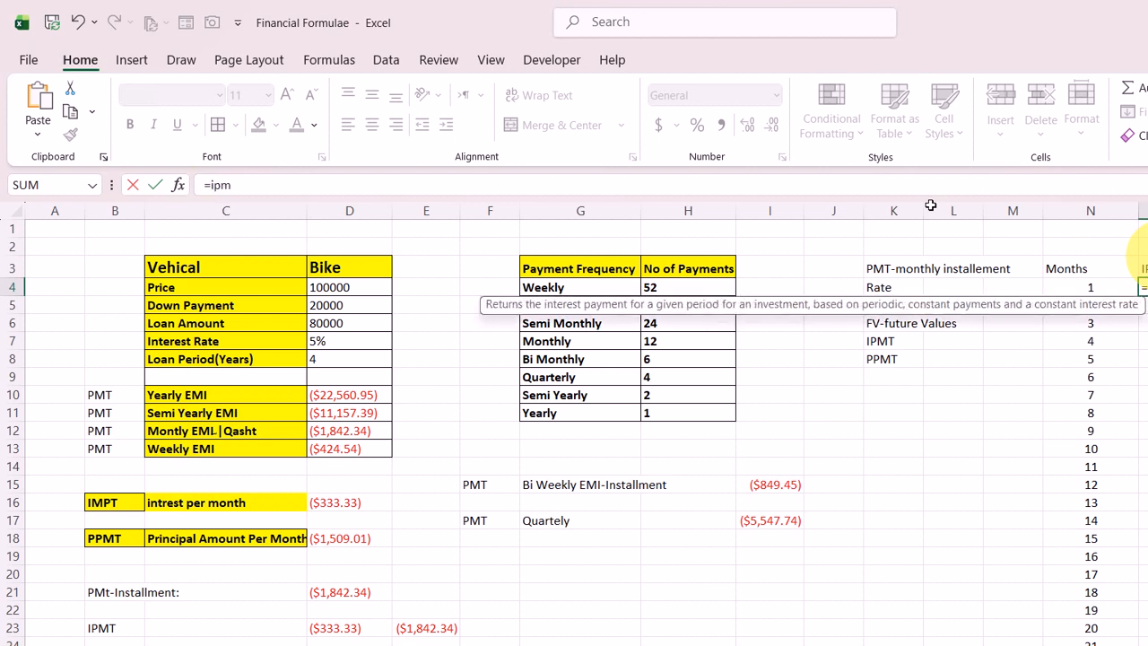
key(Tab)
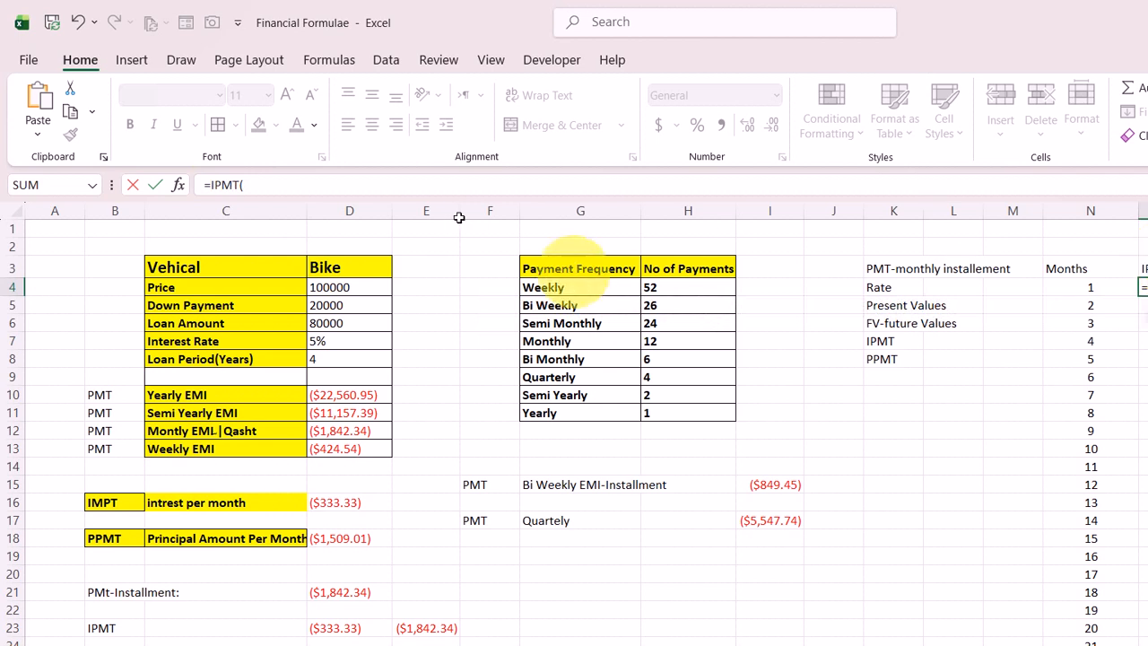
click(348, 341)
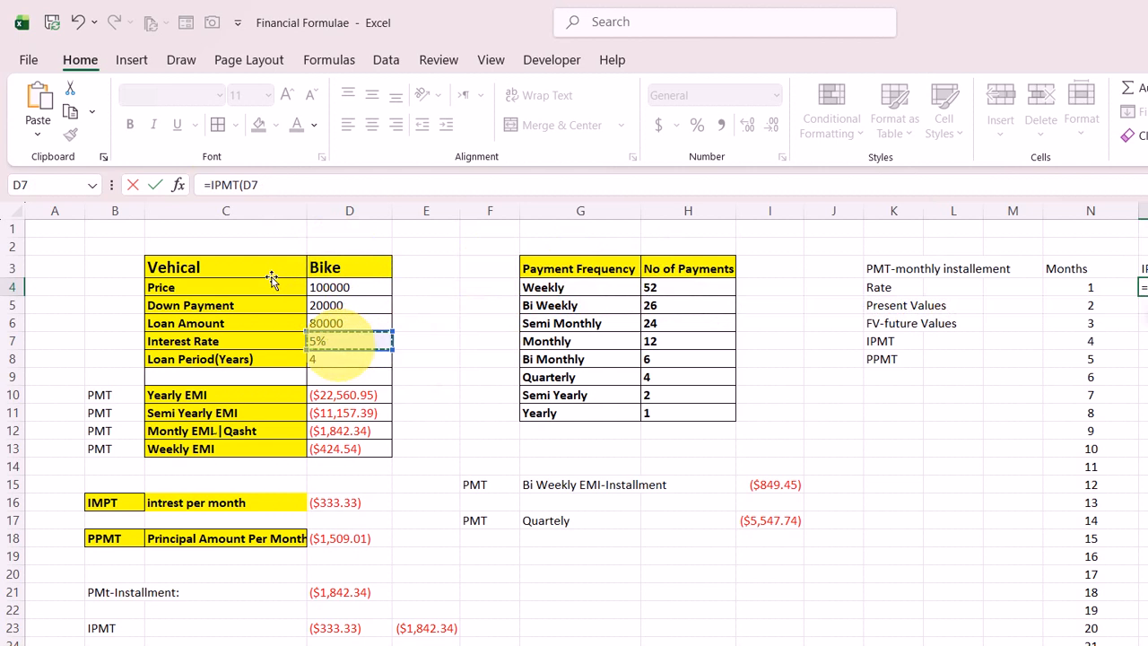
text(/12)
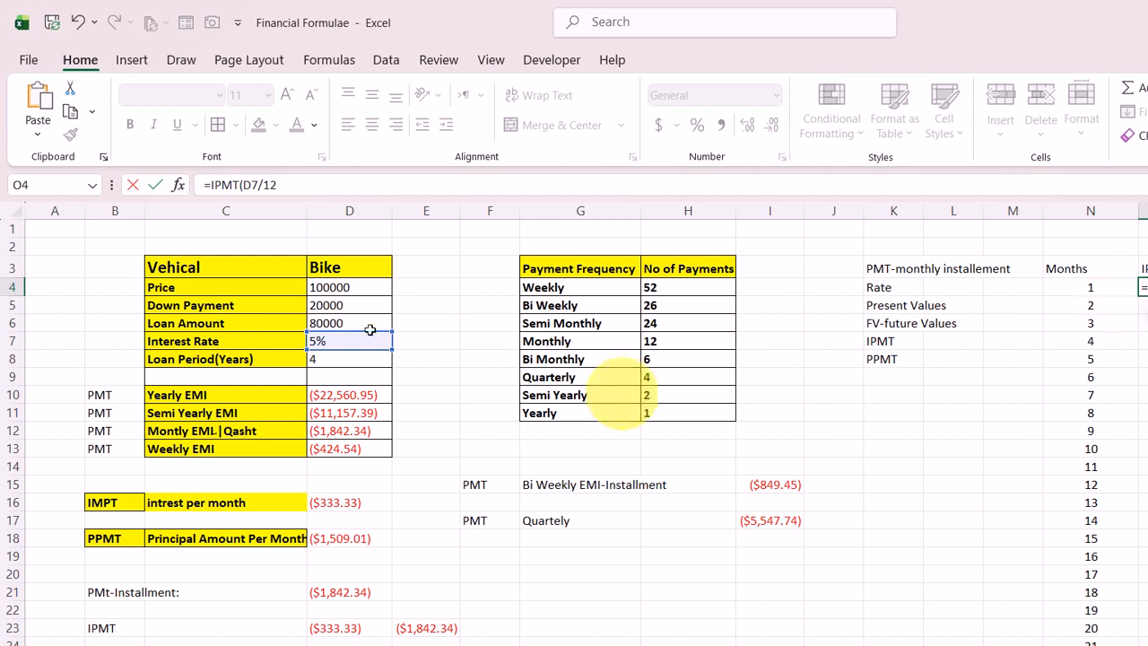
click(363, 339)
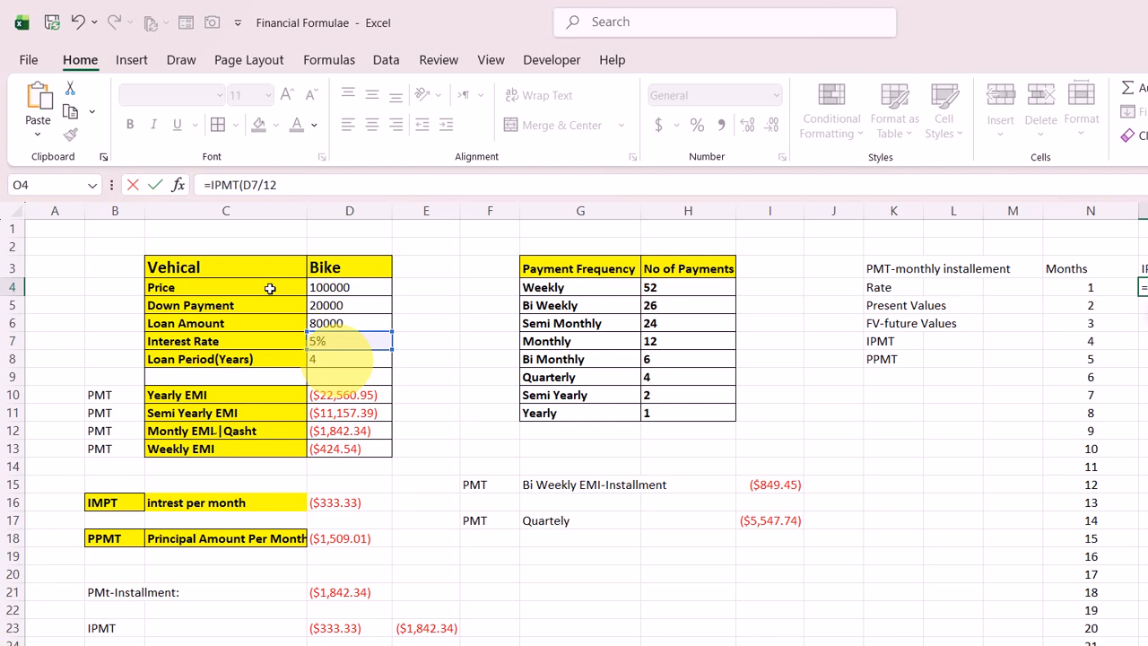
key(F4)
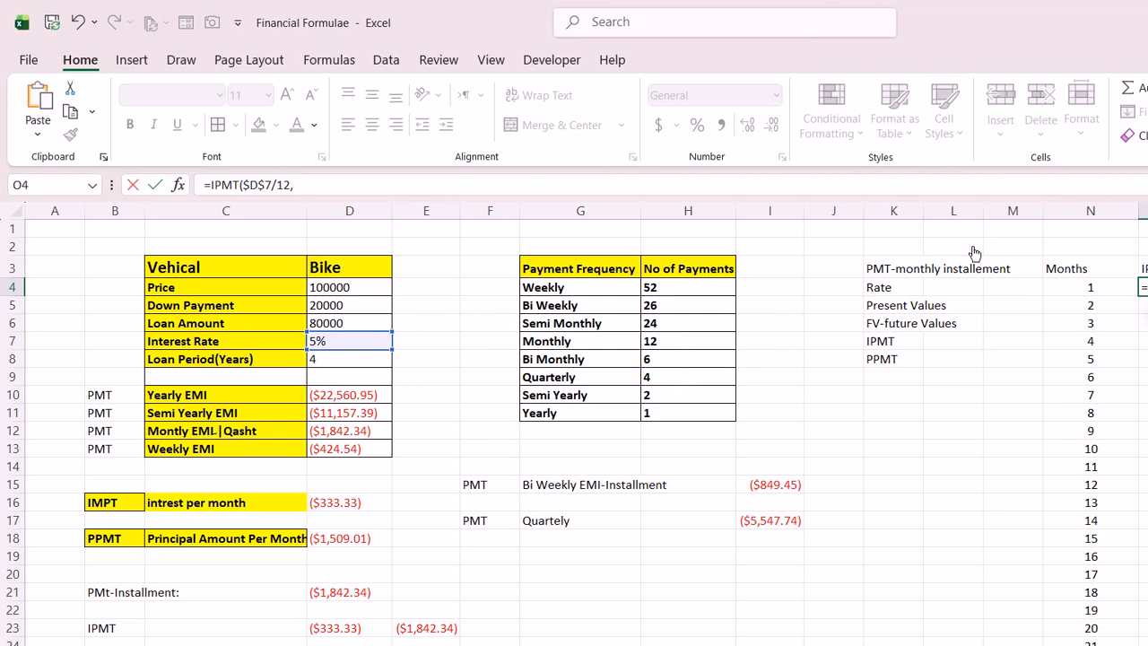
Step: Add N4 as the period, D8*12 as the number of periods and D6 as the present value to the IPMT formula
click(1087, 286)
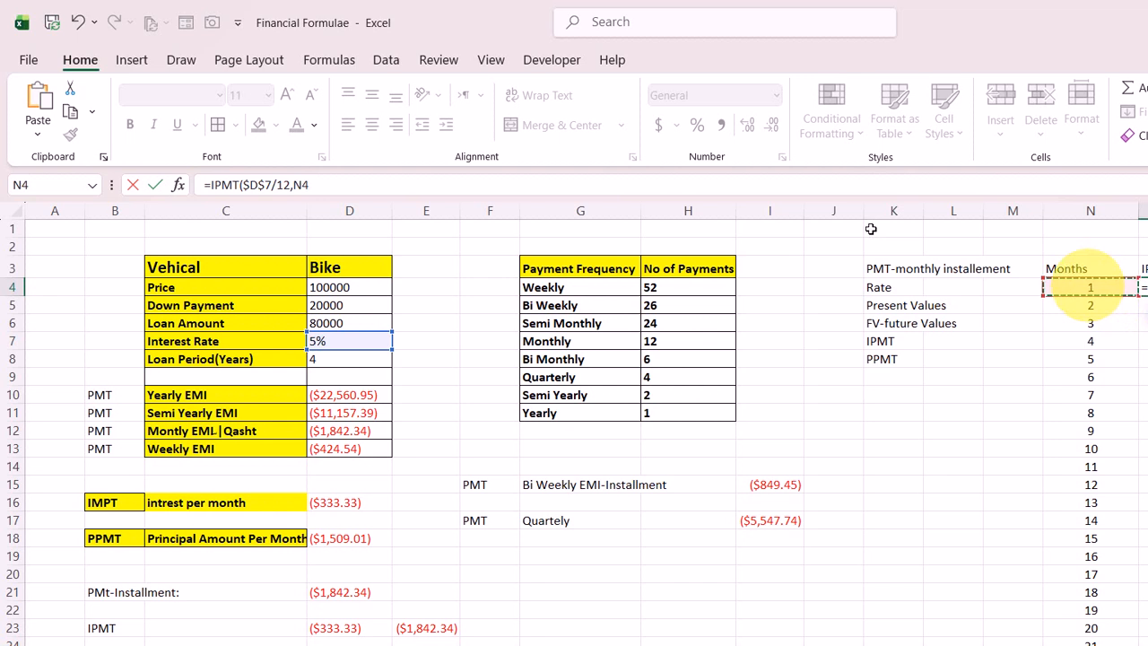
text(/12)
key(BackSpace)
key(BackSpace)
key(BackSpace)
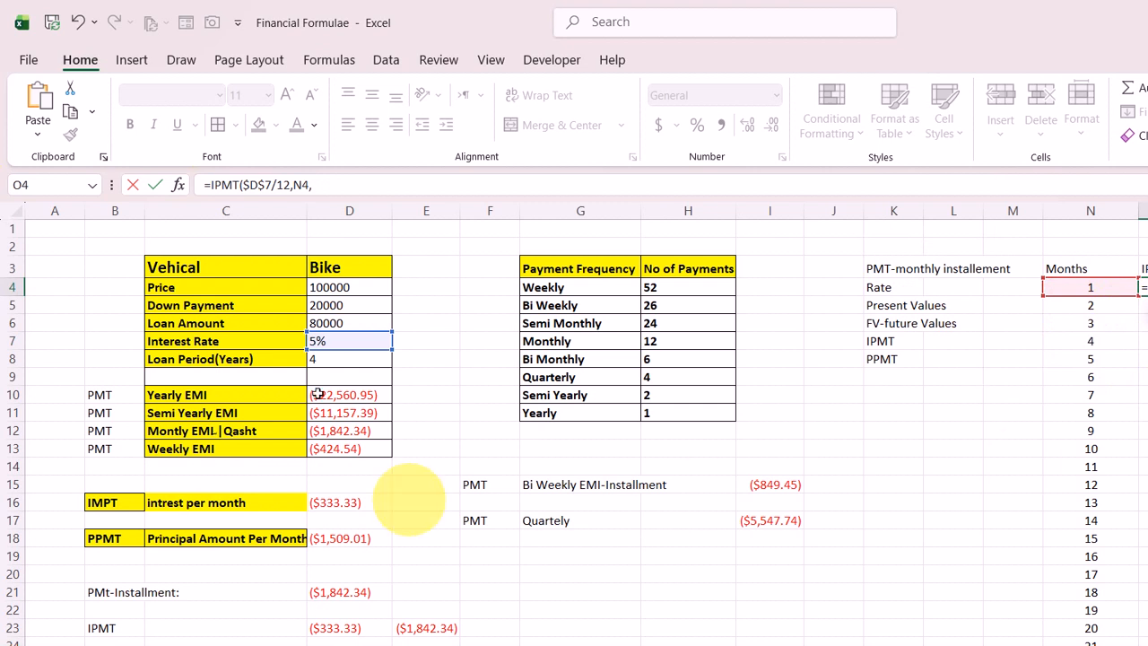
click(350, 359)
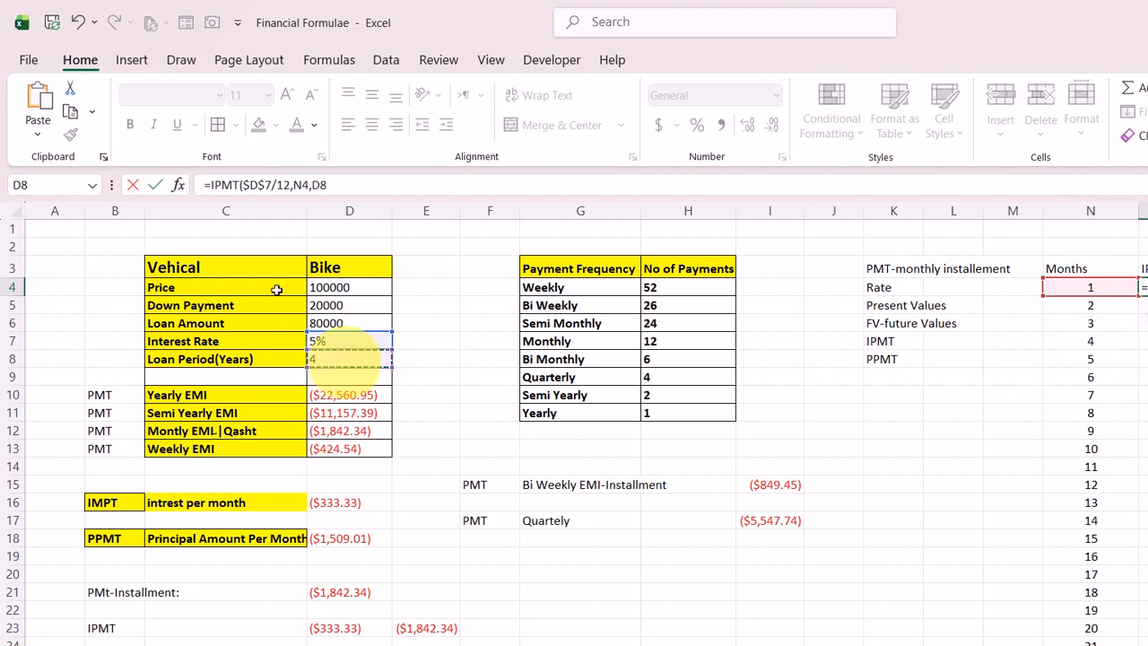
text(*12,)
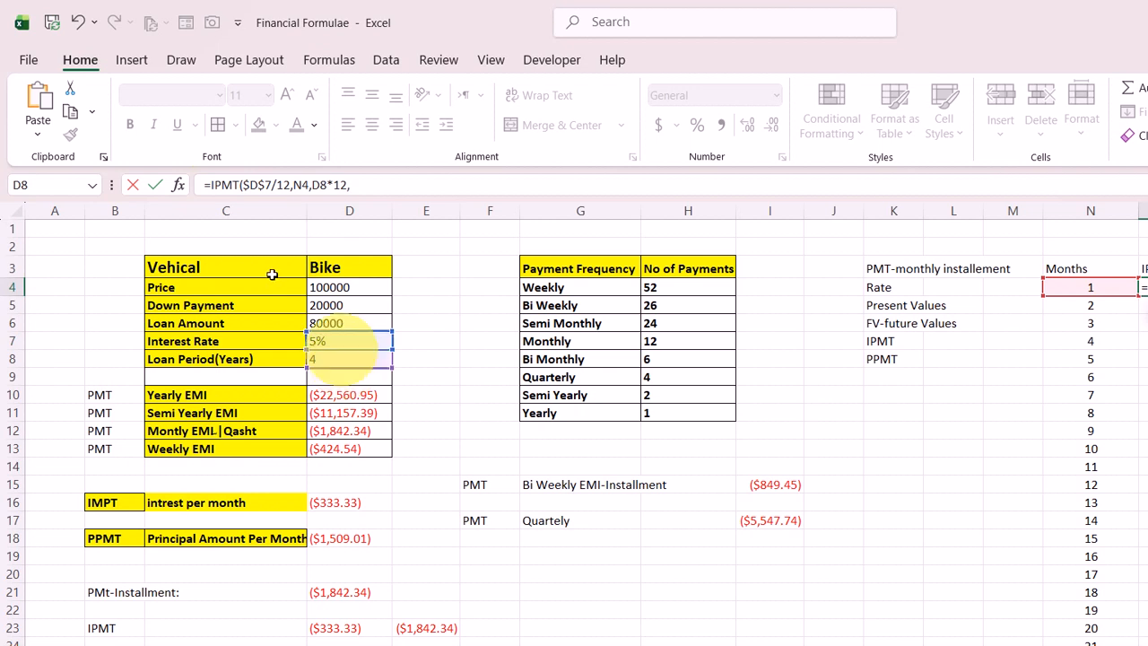
click(350, 323)
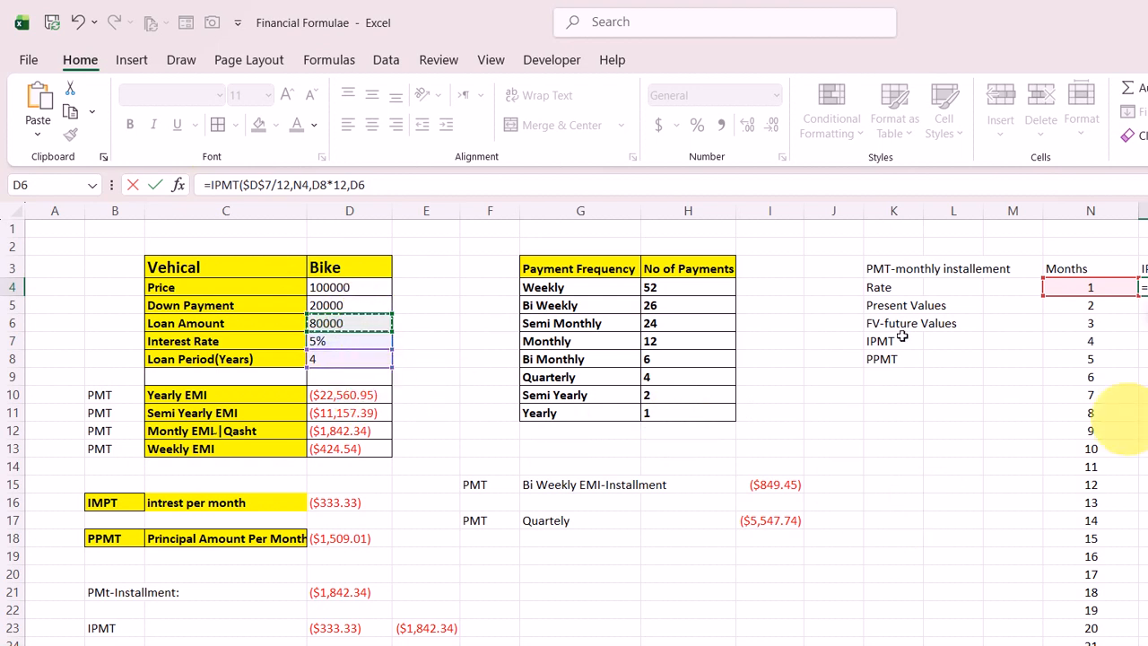
Step: Make the D8 and D6 references absolute, completing O4 as =IPMT($D$7/12,N4,$D$8*12,$D$6)
key(F2)
key(F4)
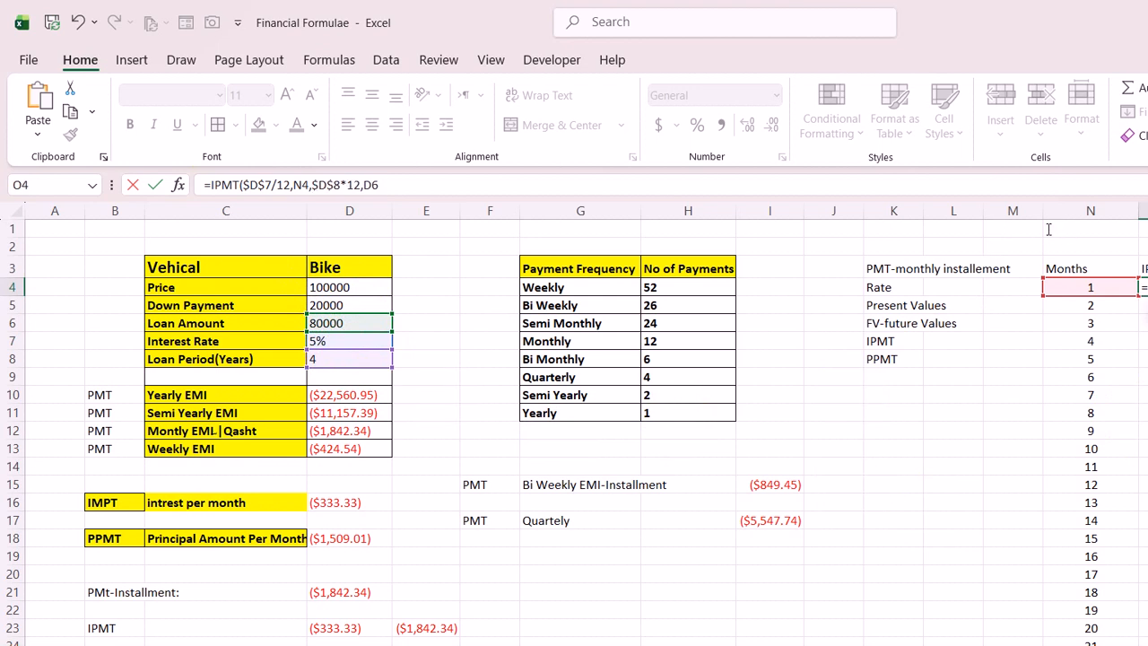
key(F4)
key(Return)
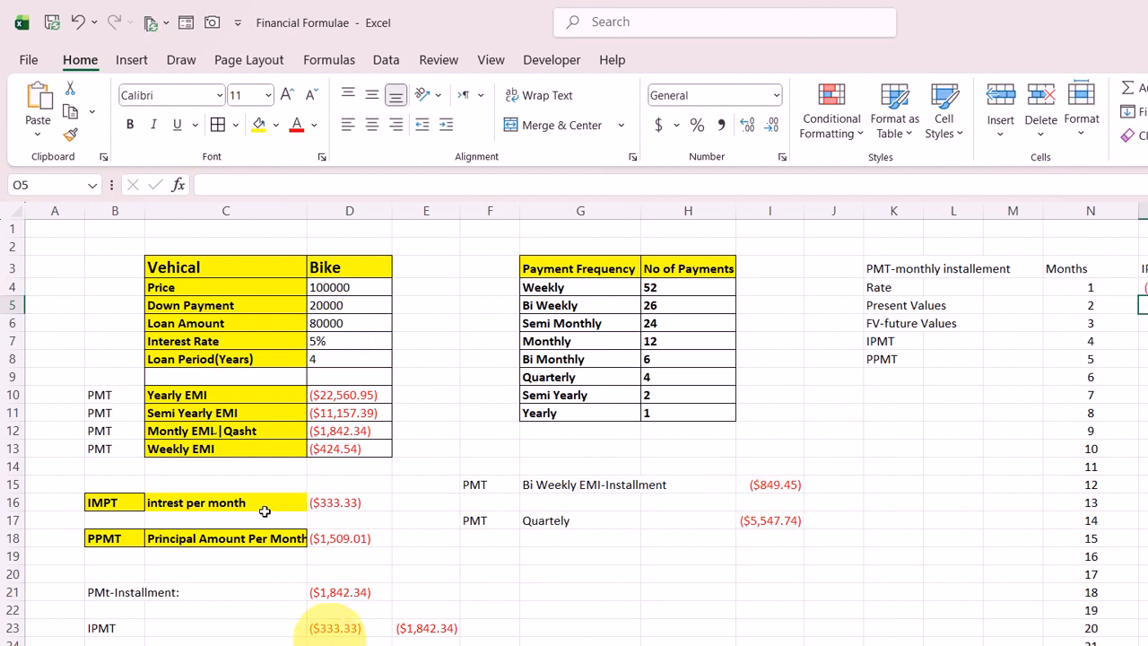
Step: Fill the IPMT formula from O4 down column O alongside the month numbers
key(Up)
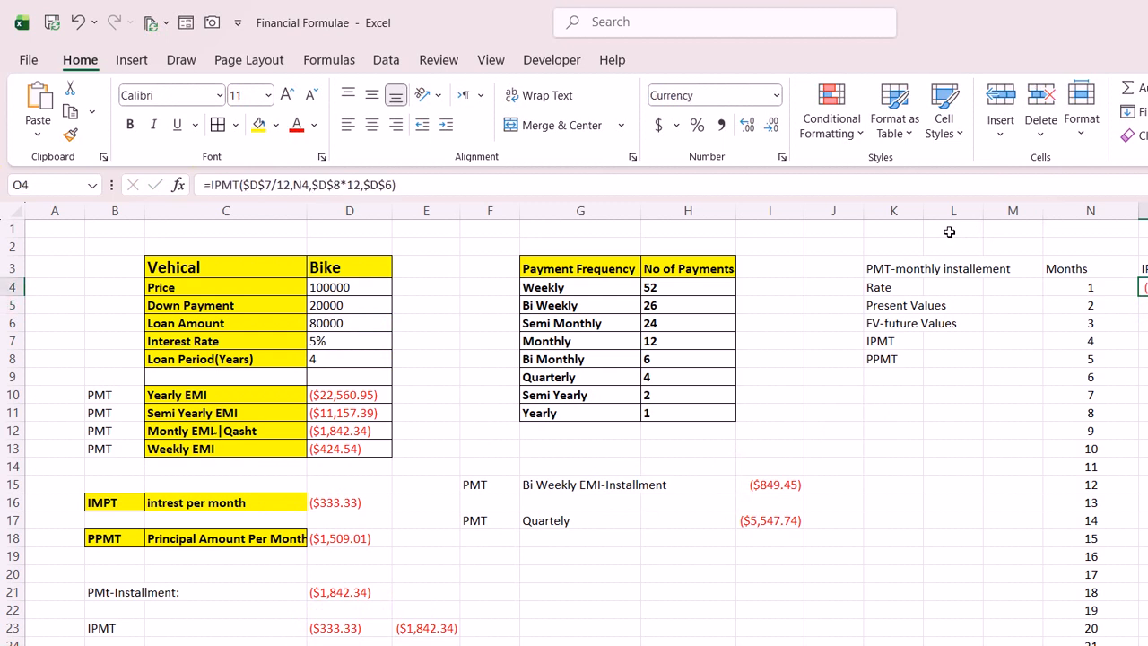
key(shift+Down)
key(shift+Down)
key(shift+Down)
key(shift+Down)
key(shift+Down)
key(shift+Down)
key(shift+Down)
key(shift+Down)
key(shift+Down)
key(shift+Down)
key(shift+Down)
key(shift+Down)
key(shift+Down)
key(shift+Down)
key(shift+Down)
key(shift+Down)
key(shift+Down)
key(shift+Down)
key(shift+Down)
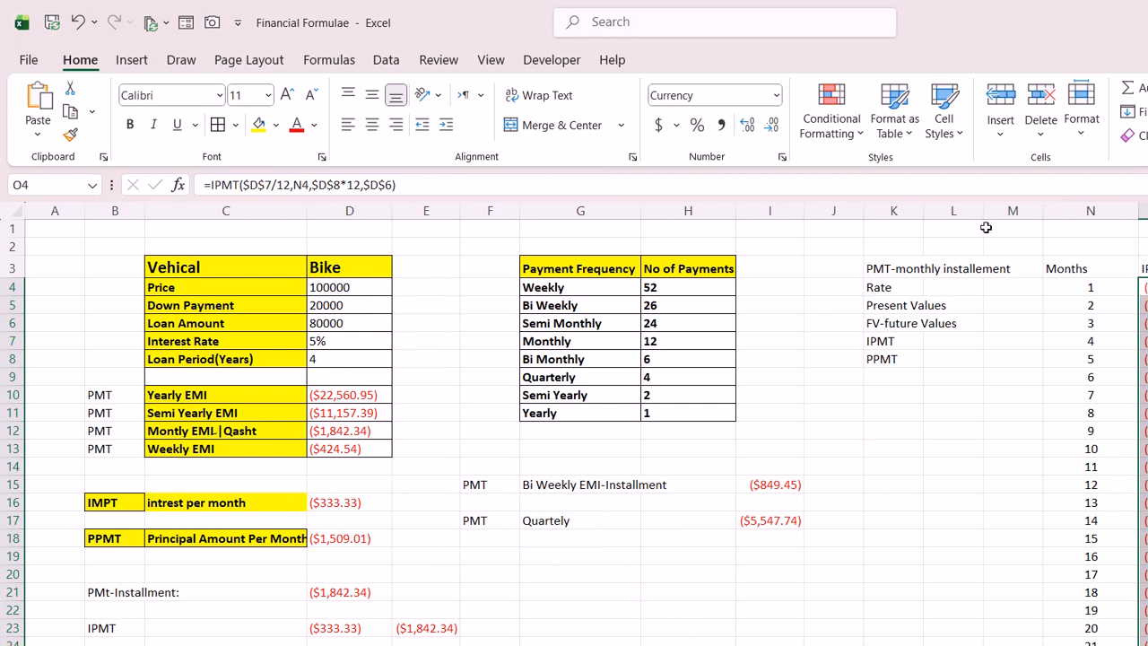
key(Right)
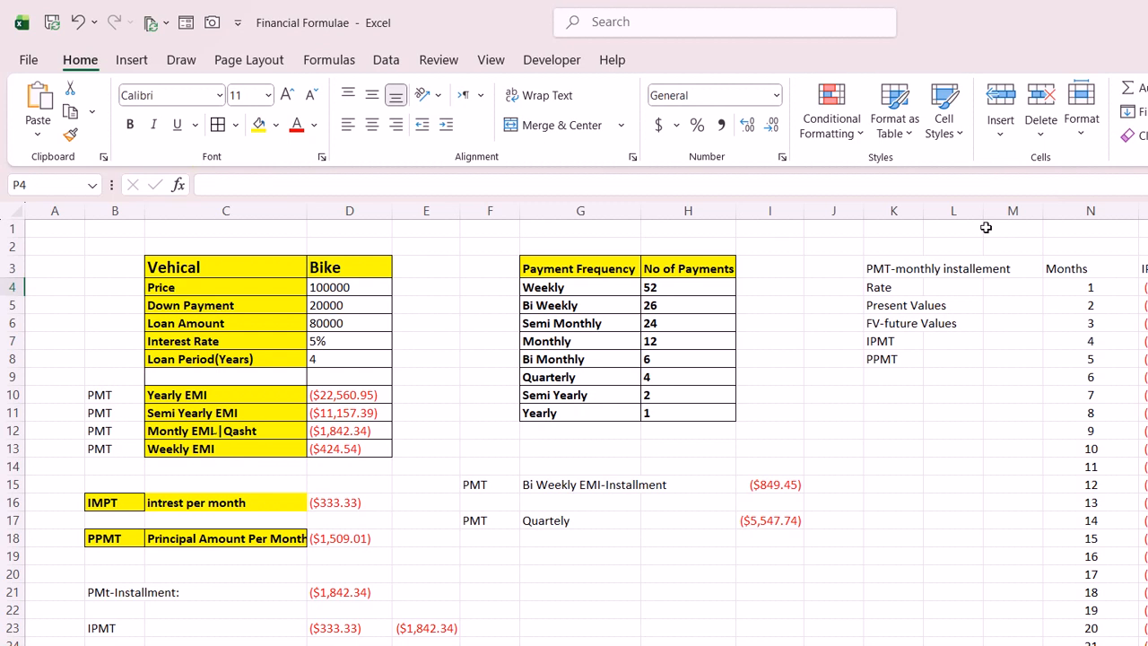
text(=)
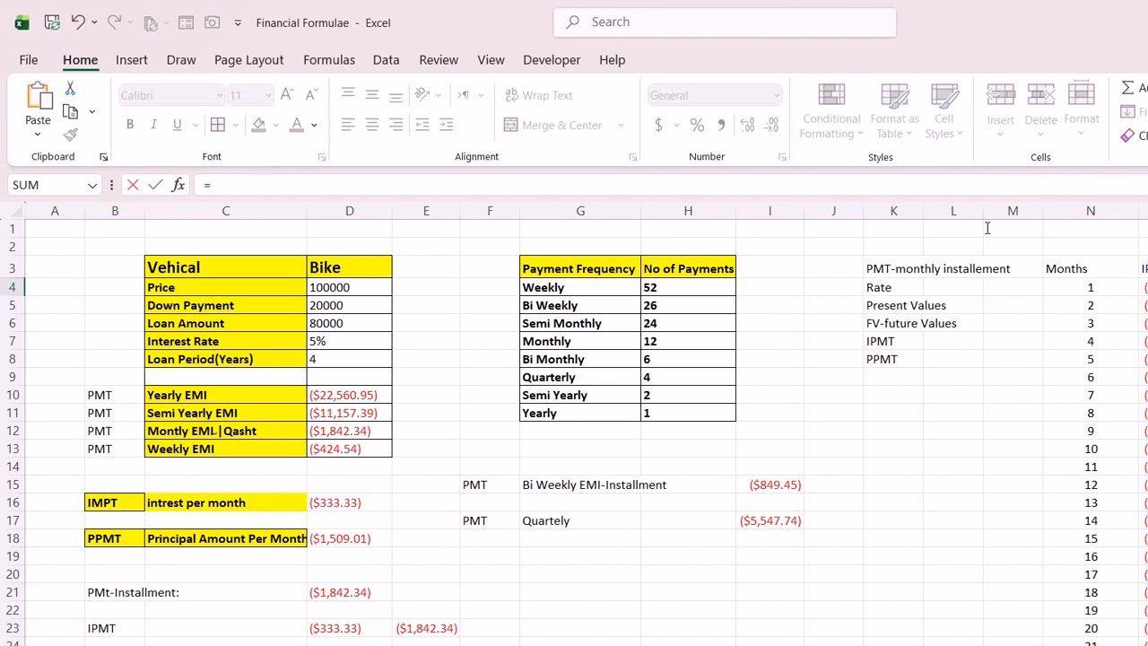
key(Escape)
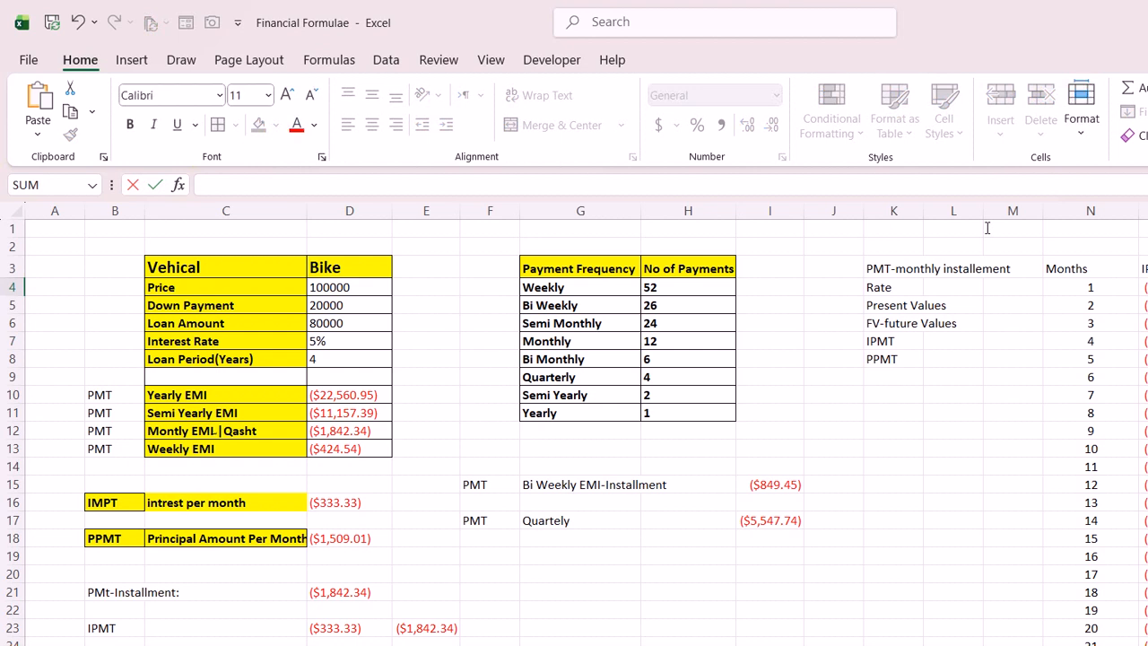
Step: Check the copied IPMT formulas in column O, going from O9 down to O15
click(1007, 355)
click(942, 306)
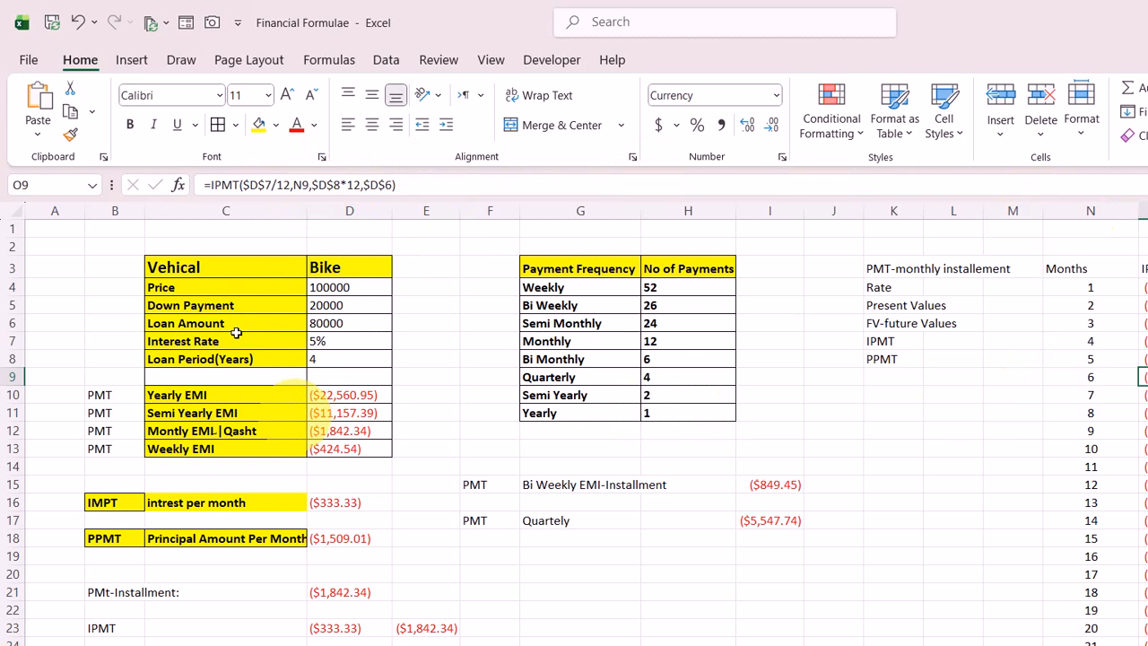
key(Down)
key(Down)
key(Down)
key(Down)
key(Down)
key(Down)
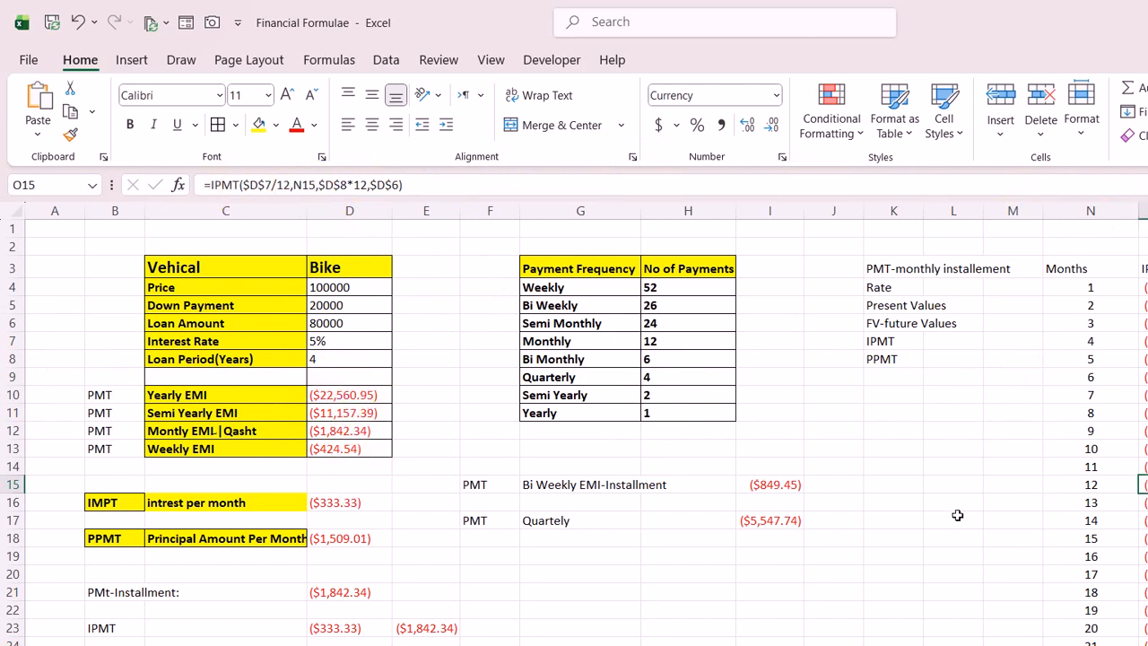
Step: Start a PPMT formula in P4 with D7/12 as the rate and N4 as the period
click(994, 234)
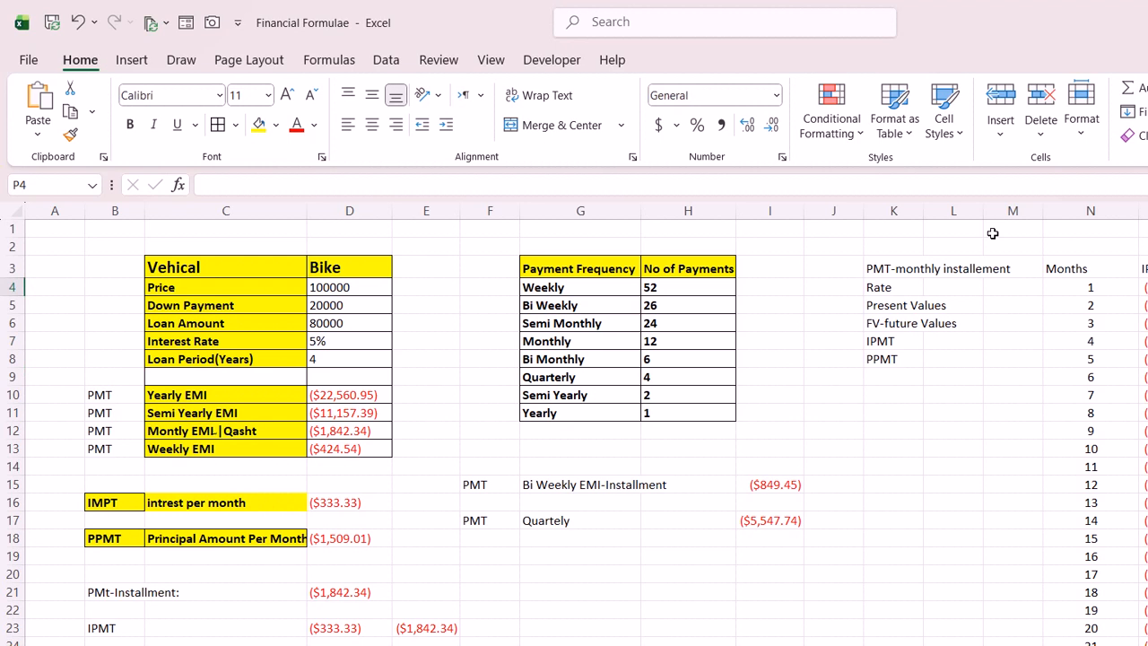
text(=ppm)
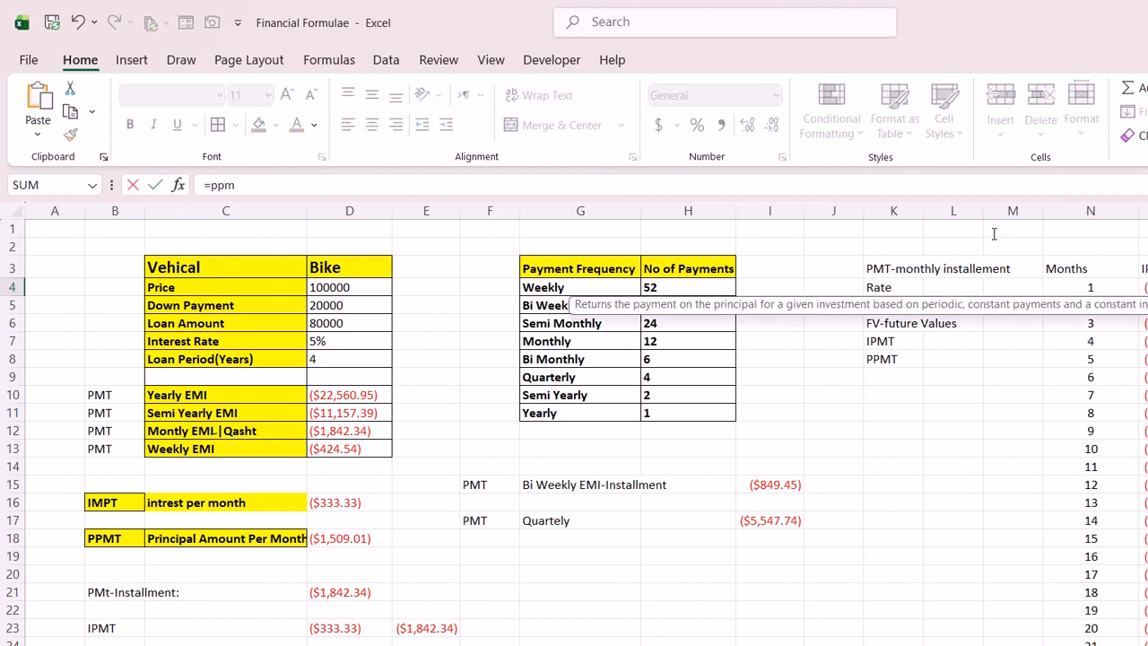
key(Tab)
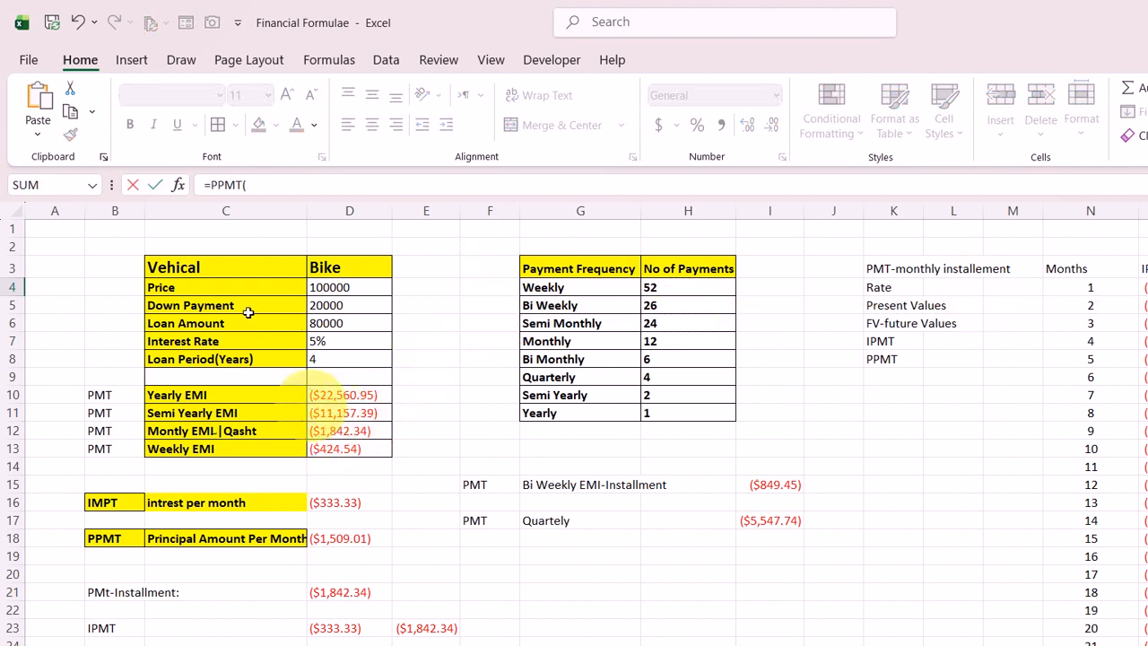
click(346, 342)
text(/12,)
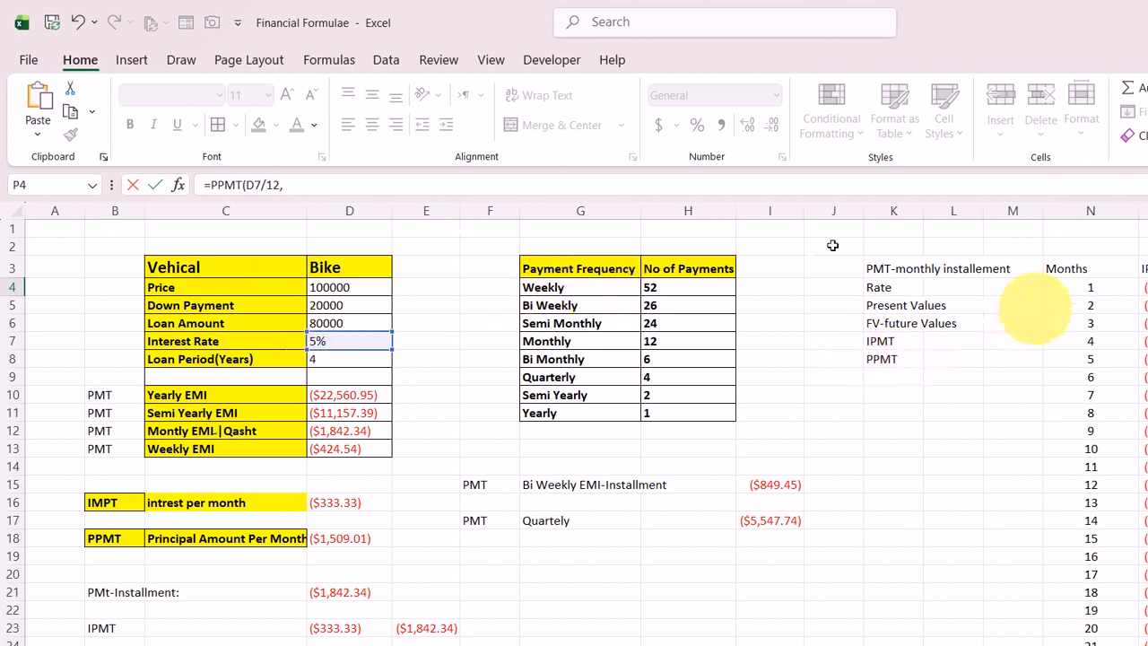
click(1076, 287)
text(,)
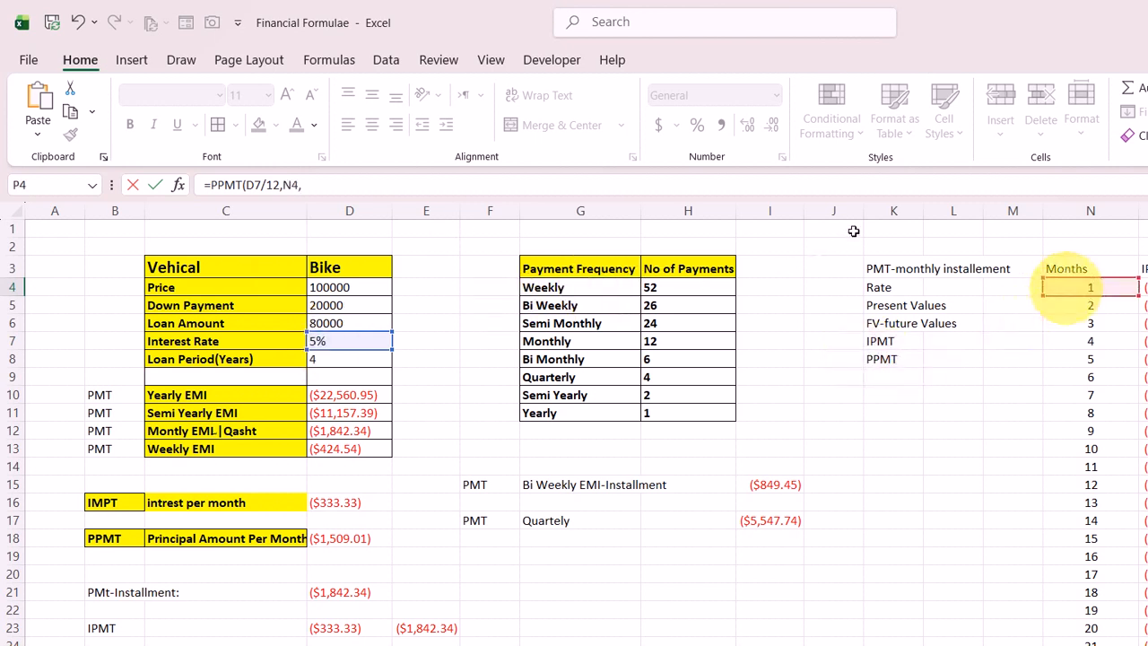
Step: Add D8*12 as the number of periods and D6 as the present value, completing P4 as =PPMT(D7/12,N4,D8*12,D6)
click(348, 359)
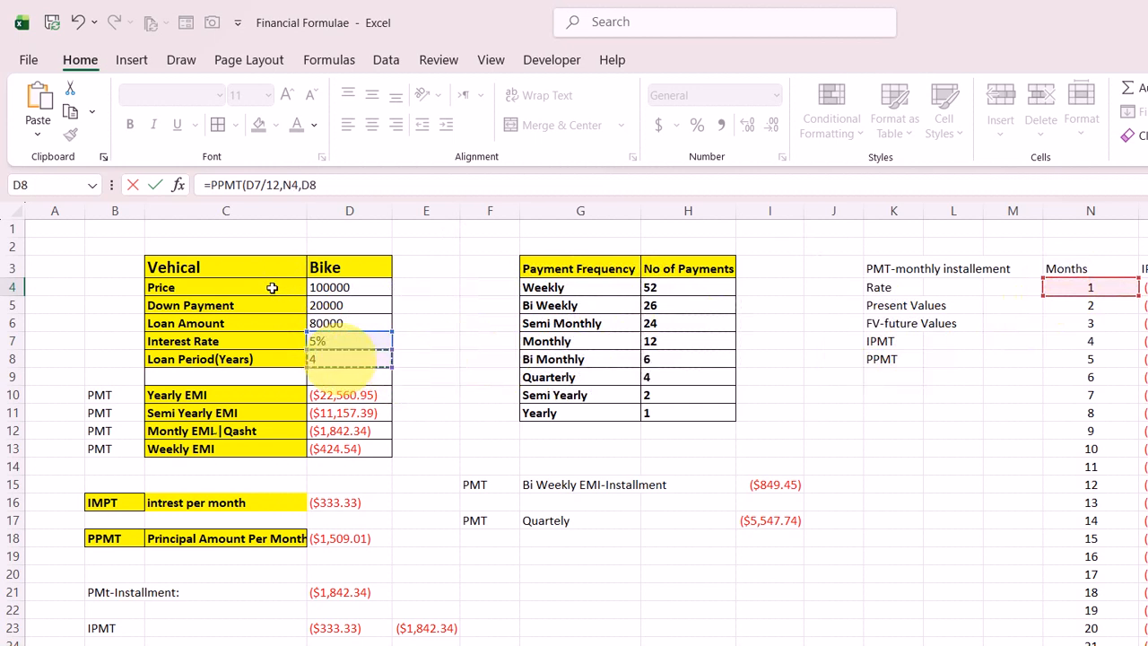
text(*12,)
click(344, 324)
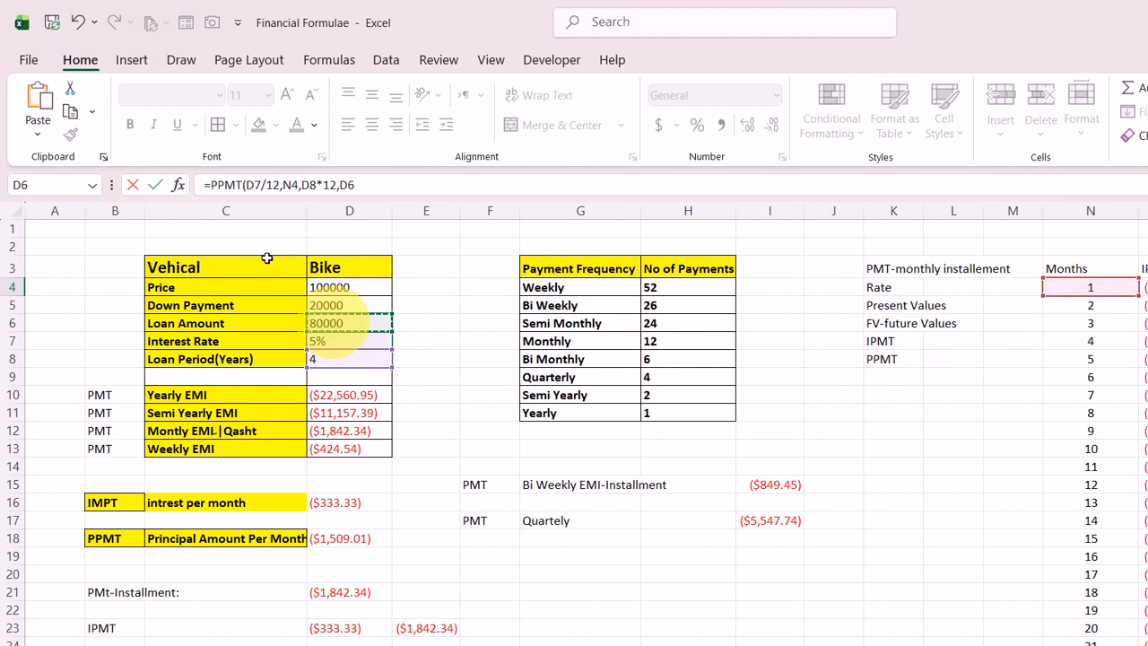
text())
key(Return)
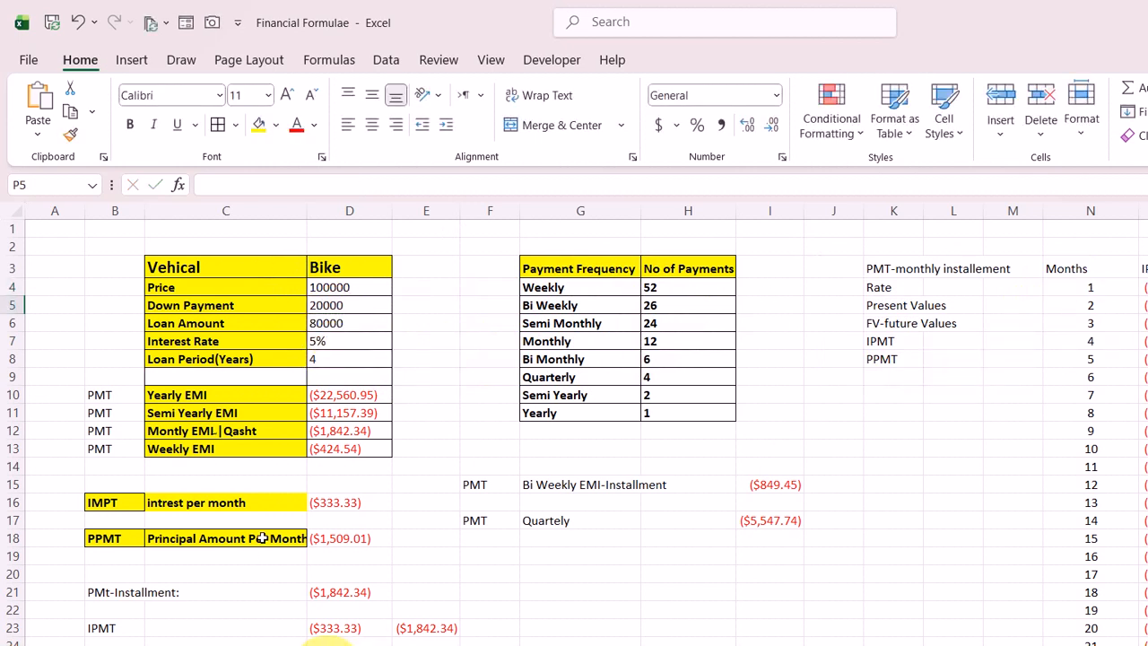
Step: Add the first month's interest and principal in Q4 with =SUM(O4:P4)
key(Up)
key(Right)
text(=SUM()
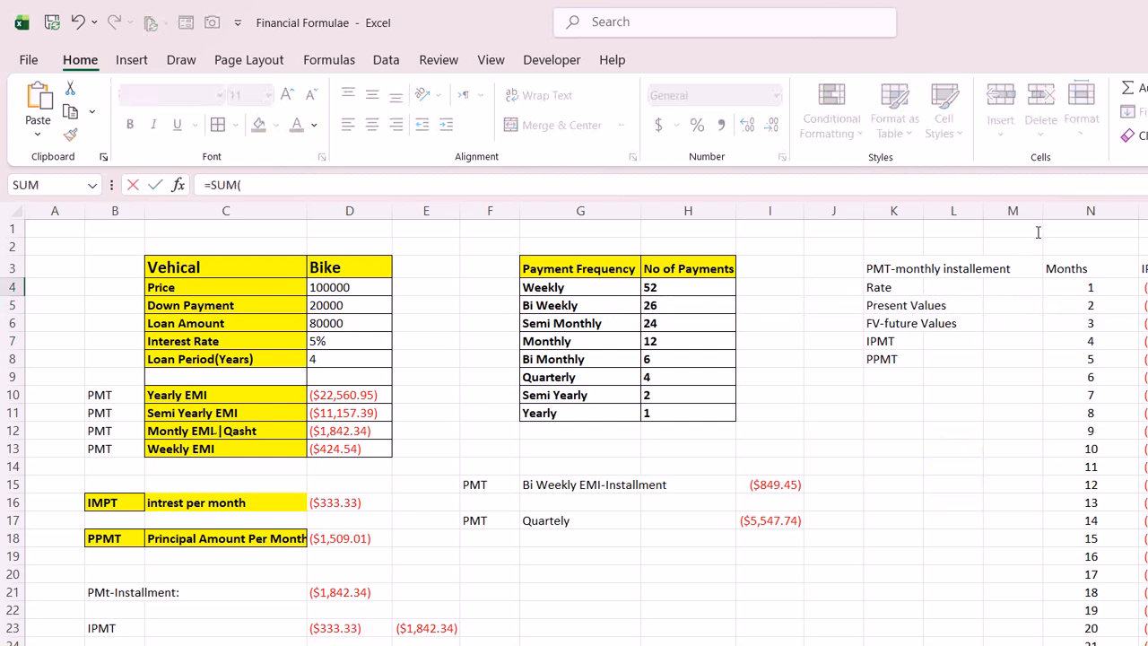
key(Left)
key(Left)
key(shift+Right)
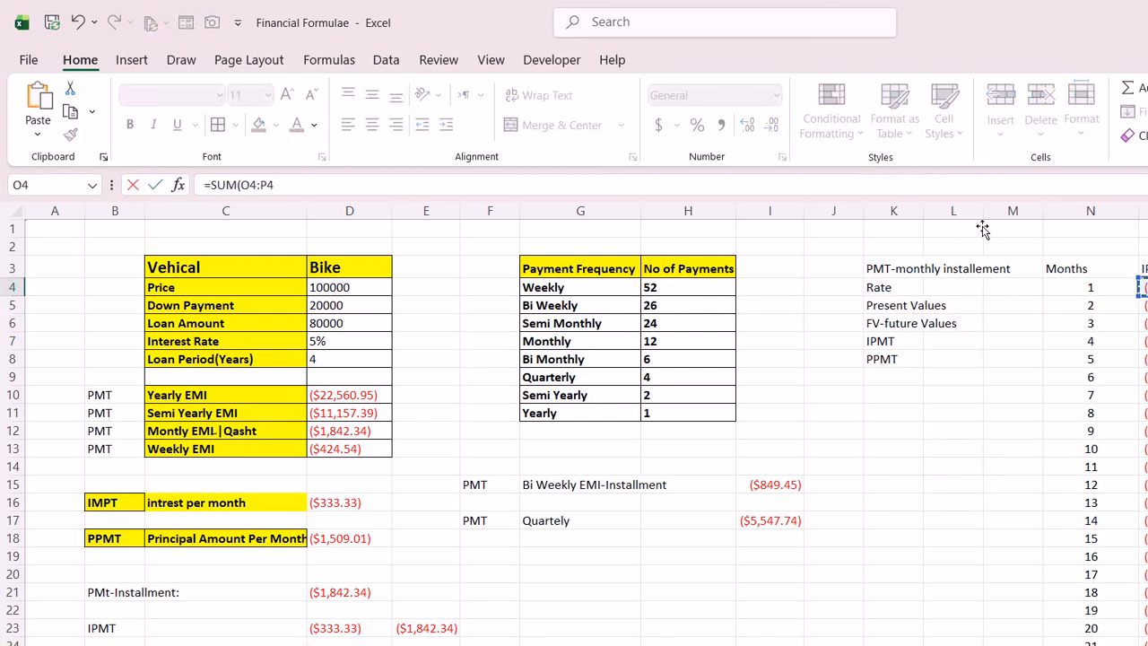
key(Return)
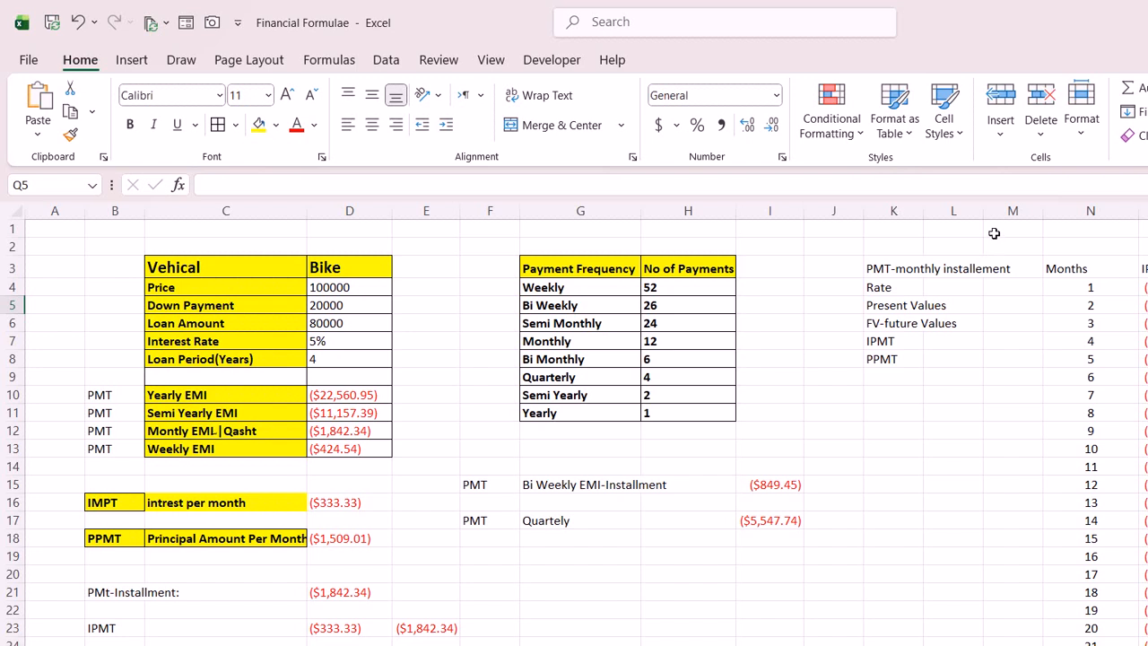
Step: Fill the PPMT formula with its relative references from P4 down to P6
key(Up)
key(Left)
drag(1014, 238, 1013, 273)
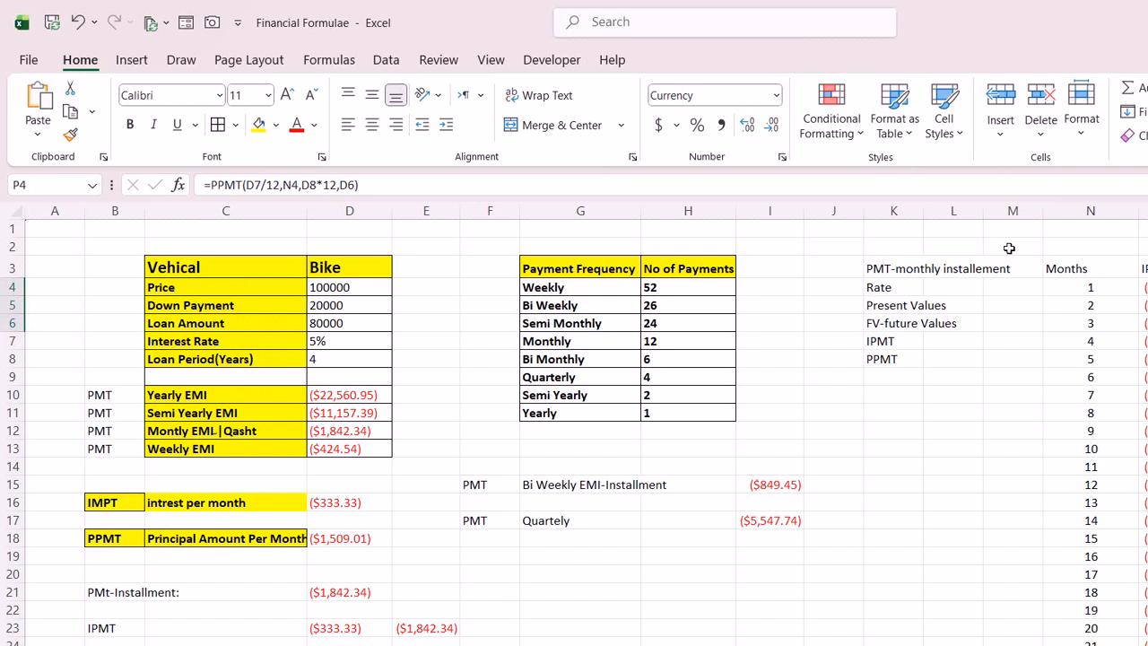
Step: Examine which cells the copied PPMT formulas in P5 and P6 refer to
key(Down)
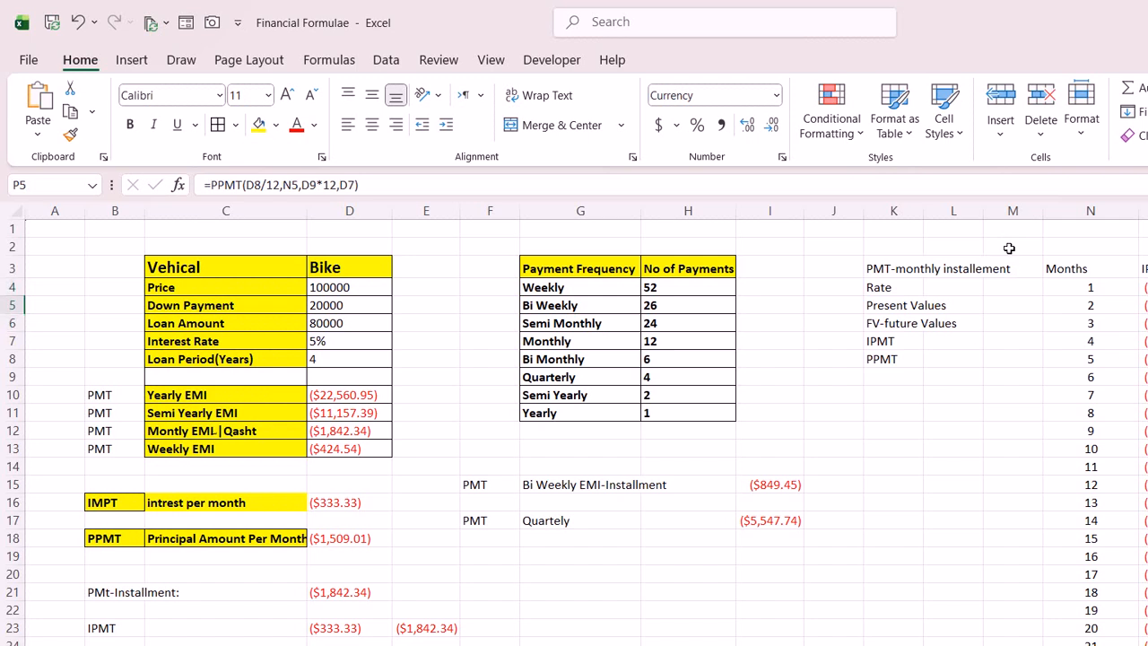
key(F2)
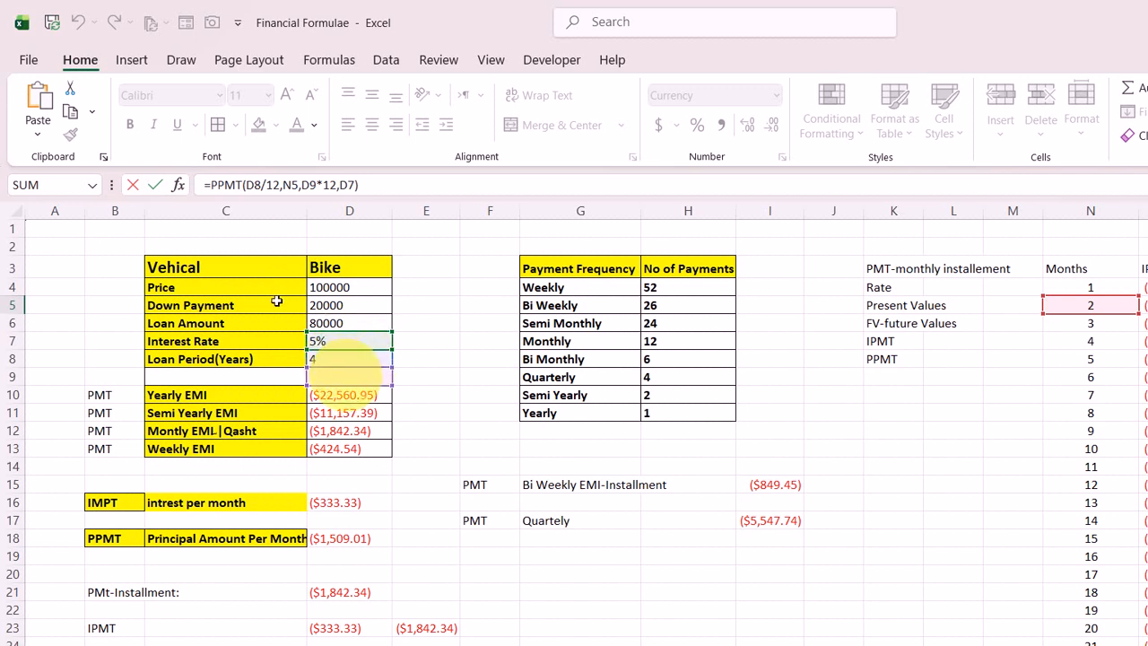
key(Return)
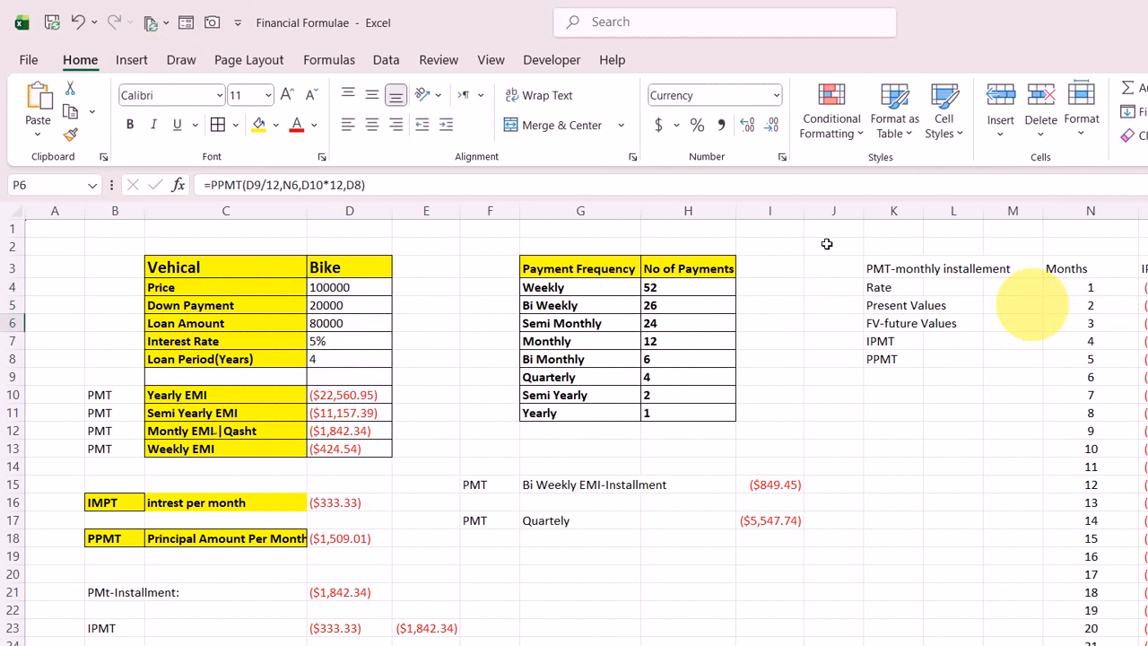
click(989, 184)
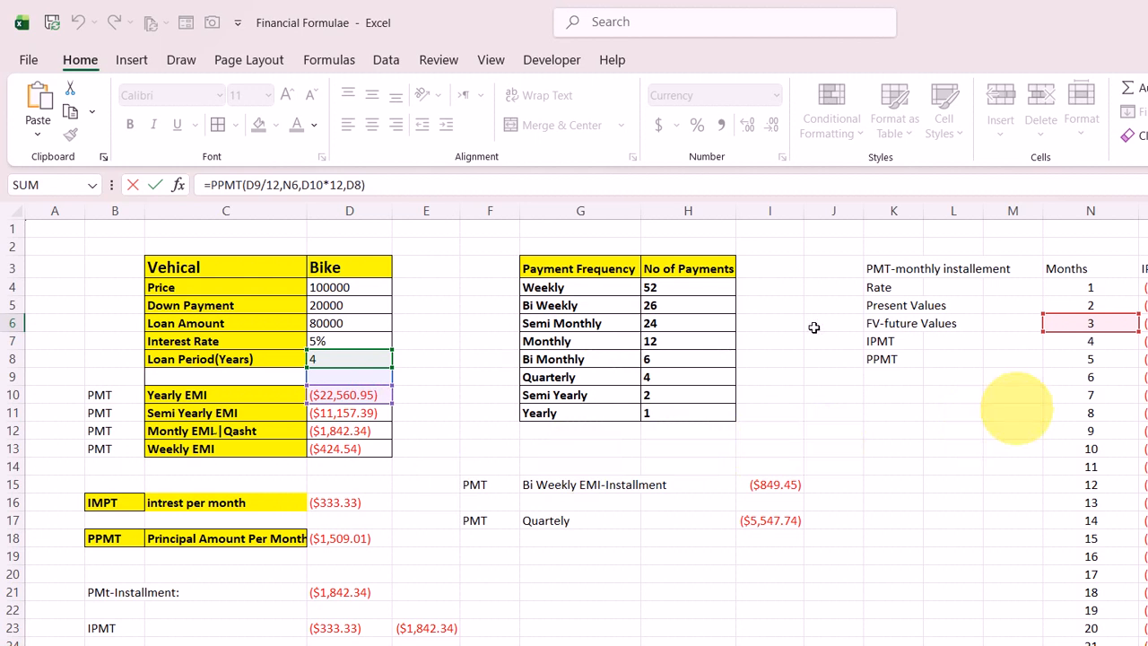
key(Return)
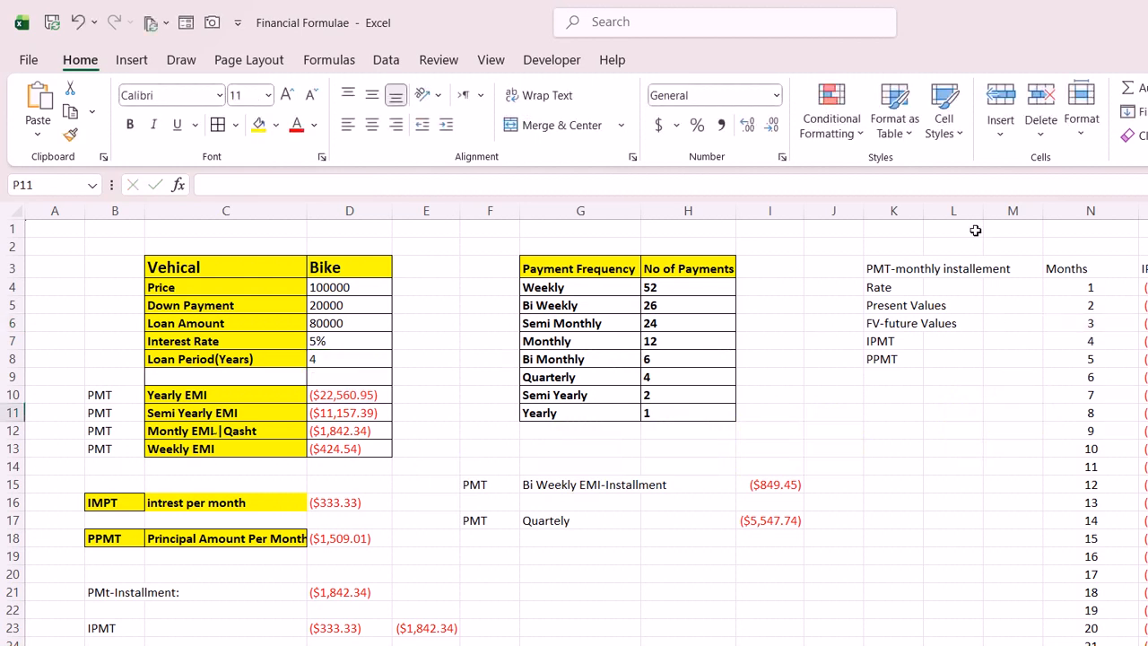
Step: Make the references absolute in P4, giving =PPMT($D$7/12,N4,$D$8*12,$D$6), and fill the formula down column P alongside the month numbers
double_click(976, 232)
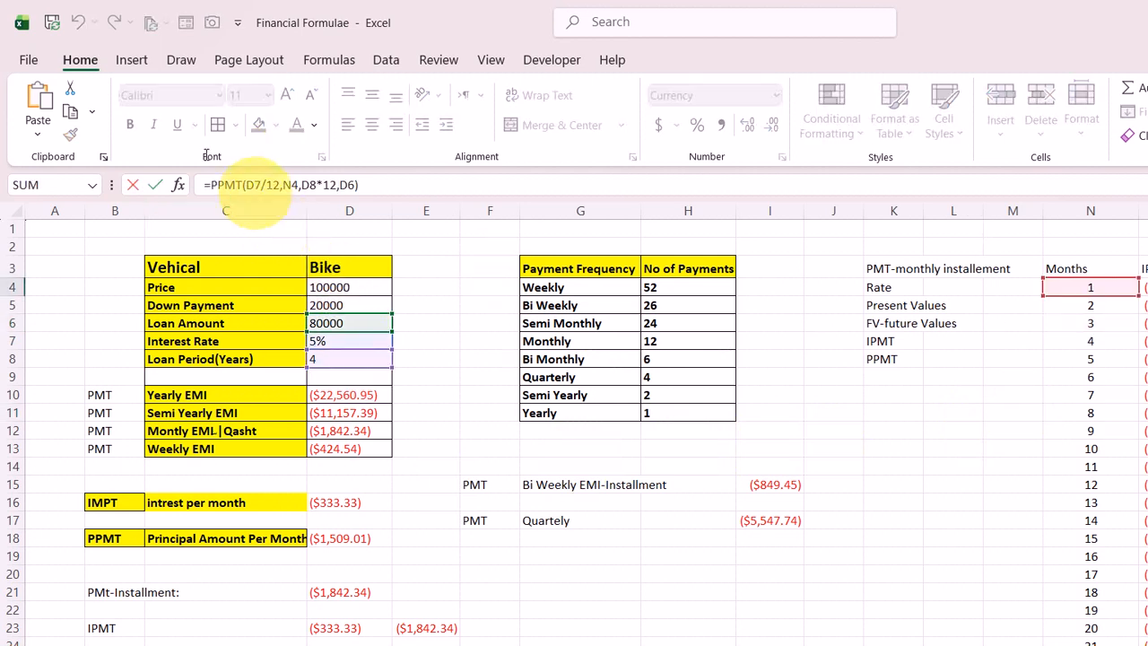
click(254, 185)
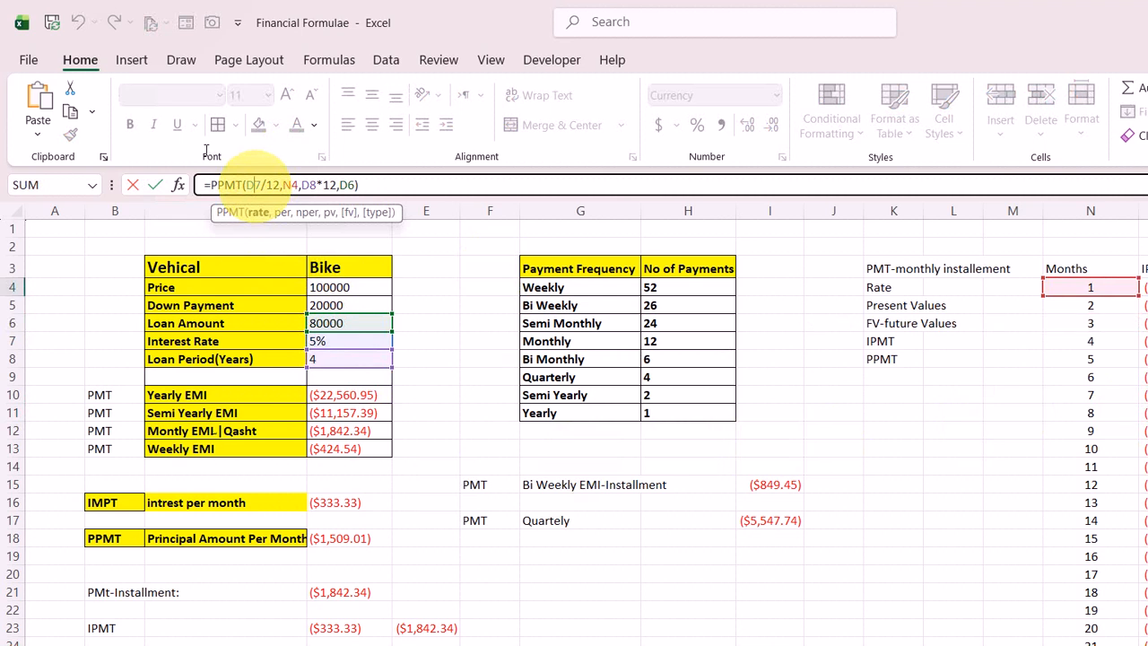
key(F4)
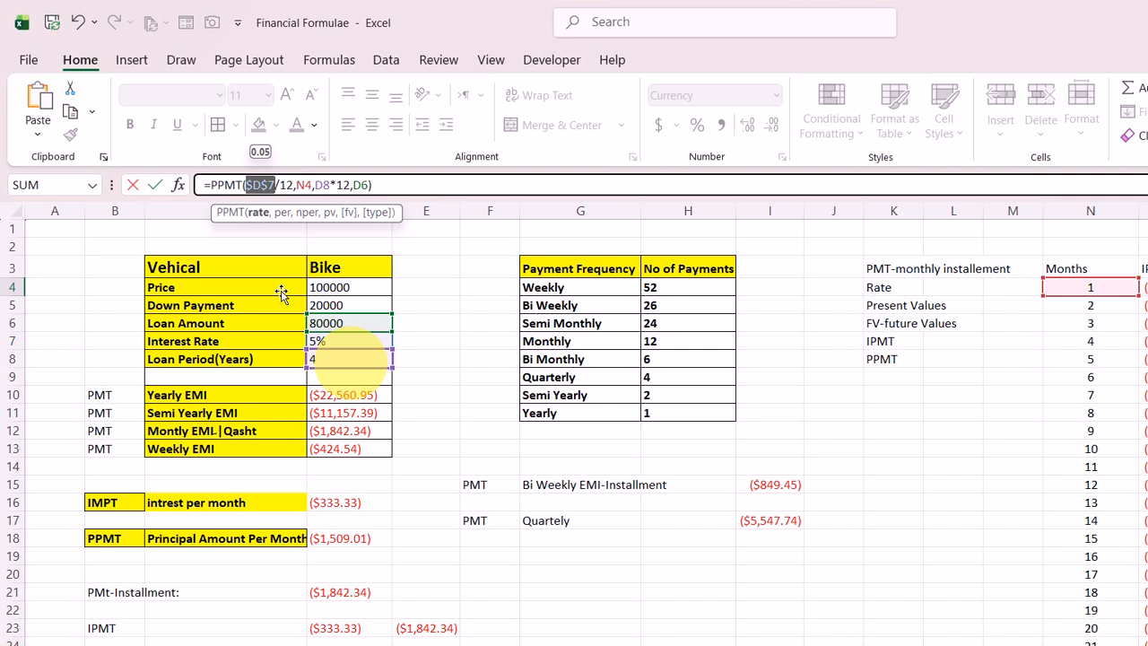
click(1059, 231)
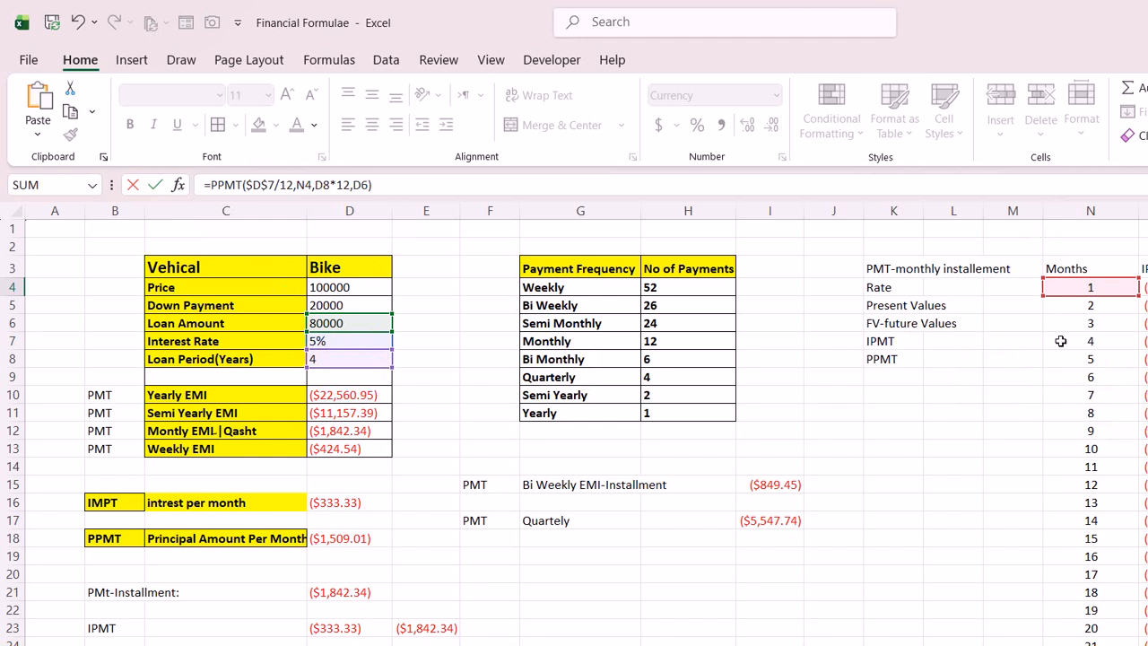
key(F4)
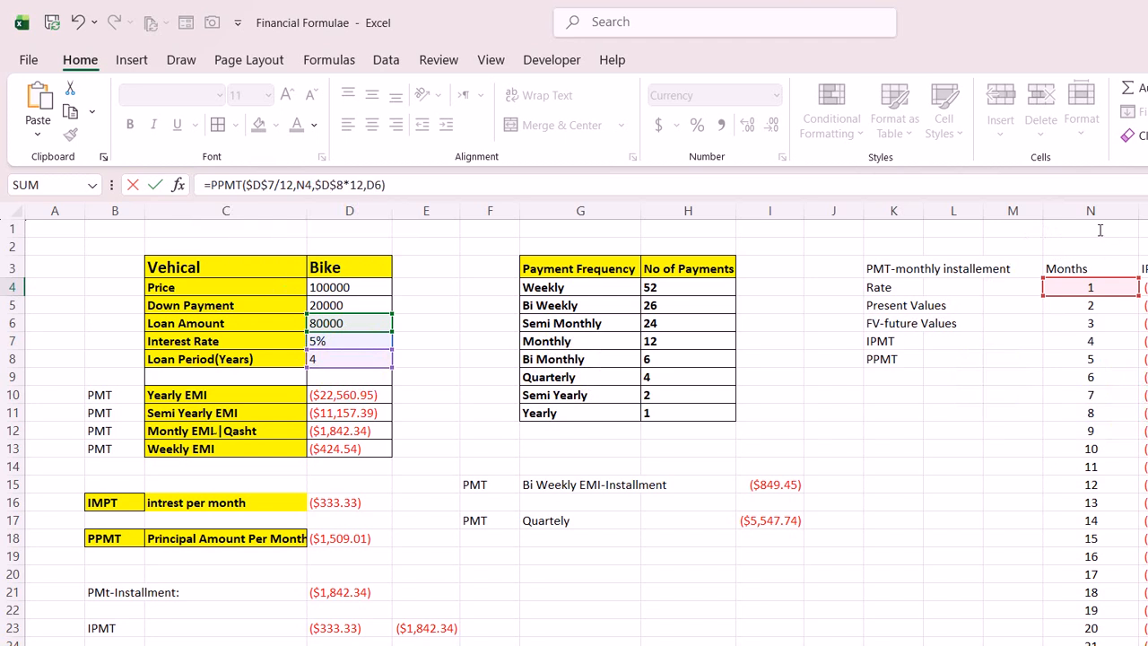
key(F4)
key(Return)
key(Up)
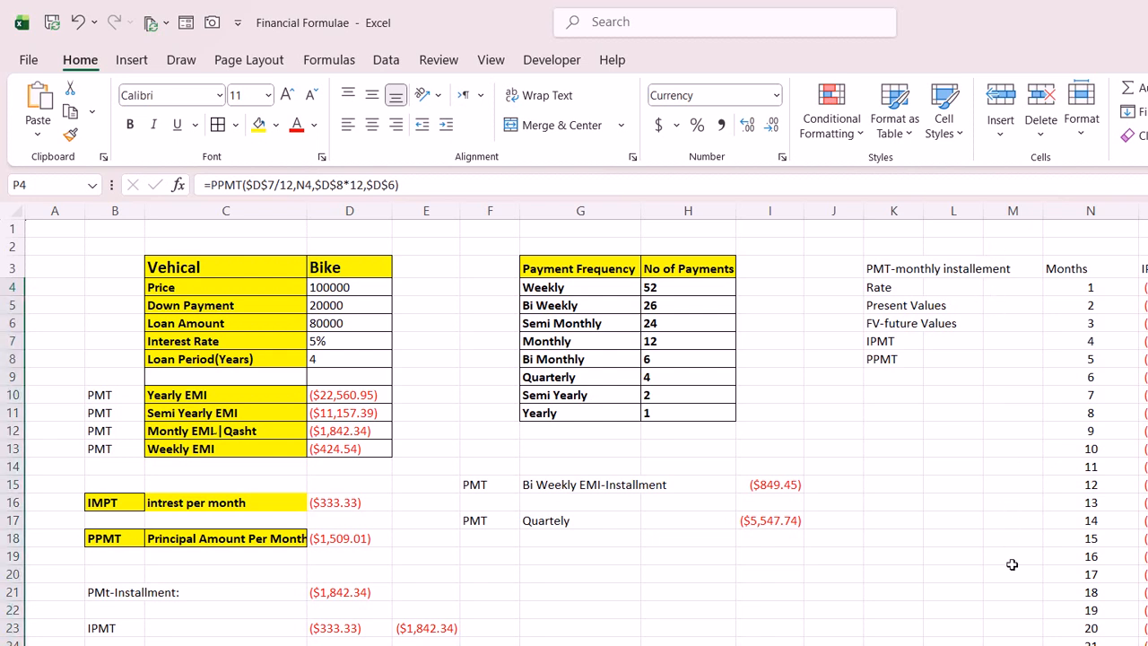
Step: Check the copied PPMT formulas down column P and inspect the cells referenced by P12
key(Down)
key(Down)
key(Down)
key(Down)
key(Down)
key(Down)
key(Down)
key(Down)
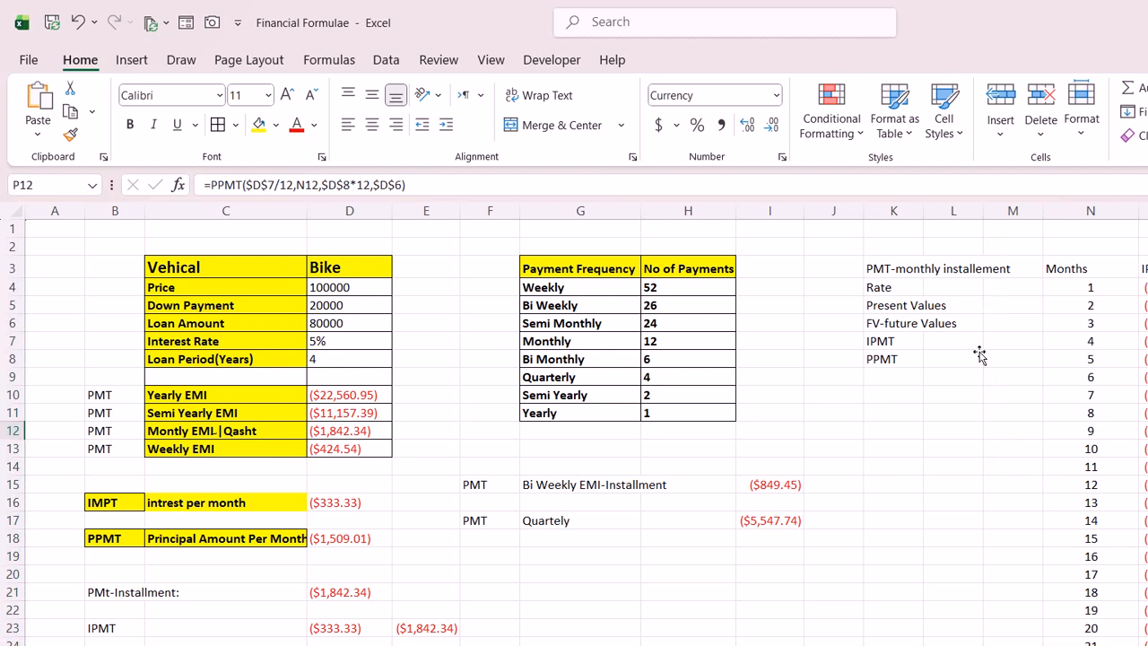
key(Down)
key(Down)
key(Down)
key(Down)
key(Down)
key(Down)
key(Down)
key(Down)
key(Down)
key(Down)
key(Down)
key(Down)
key(Up)
key(Up)
key(Up)
key(Up)
key(Up)
key(Up)
key(Up)
key(Up)
key(Up)
key(Up)
key(Up)
key(Up)
key(F2)
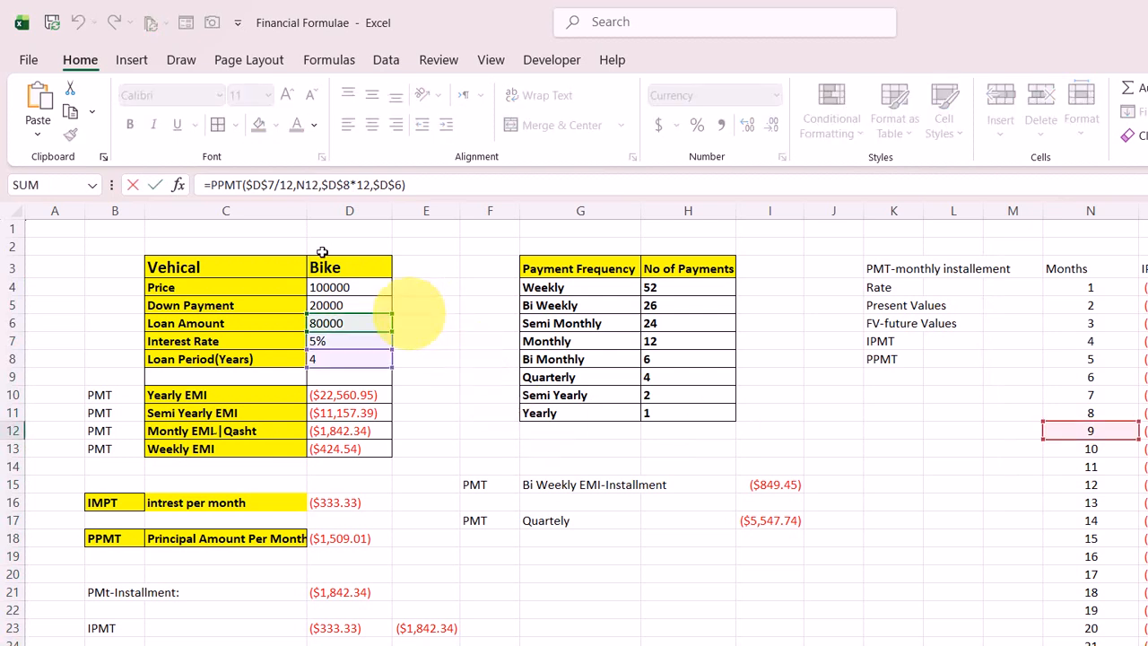
key(Escape)
Step: Inspect the cells referenced by the PPMT formula in P16, leaving the formula as =PPMT($D$7/12,N16,$D$8*12,$D$6)
key(Down)
key(Down)
key(Down)
key(Down)
key(F2)
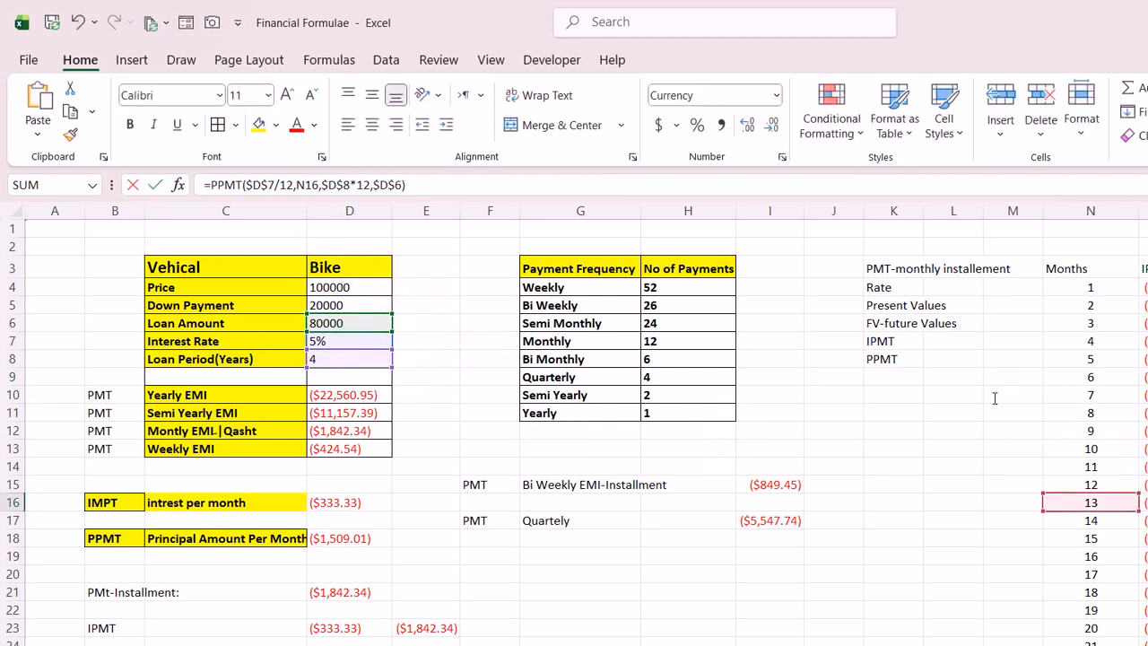
click(980, 227)
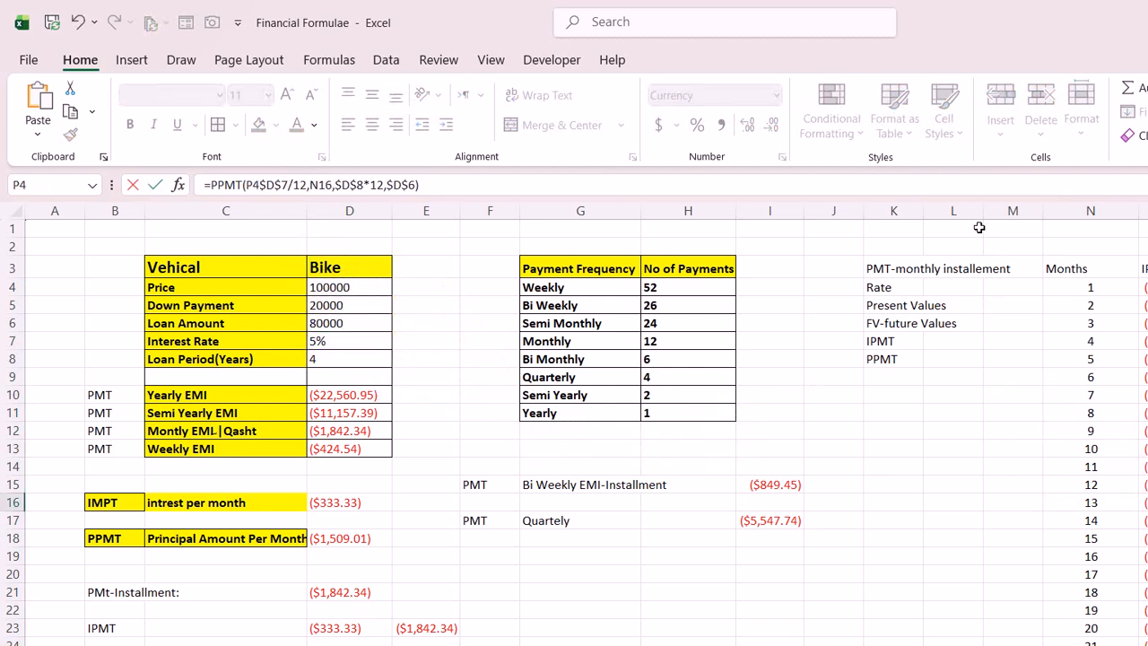
key(BackSpace)
key(BackSpace)
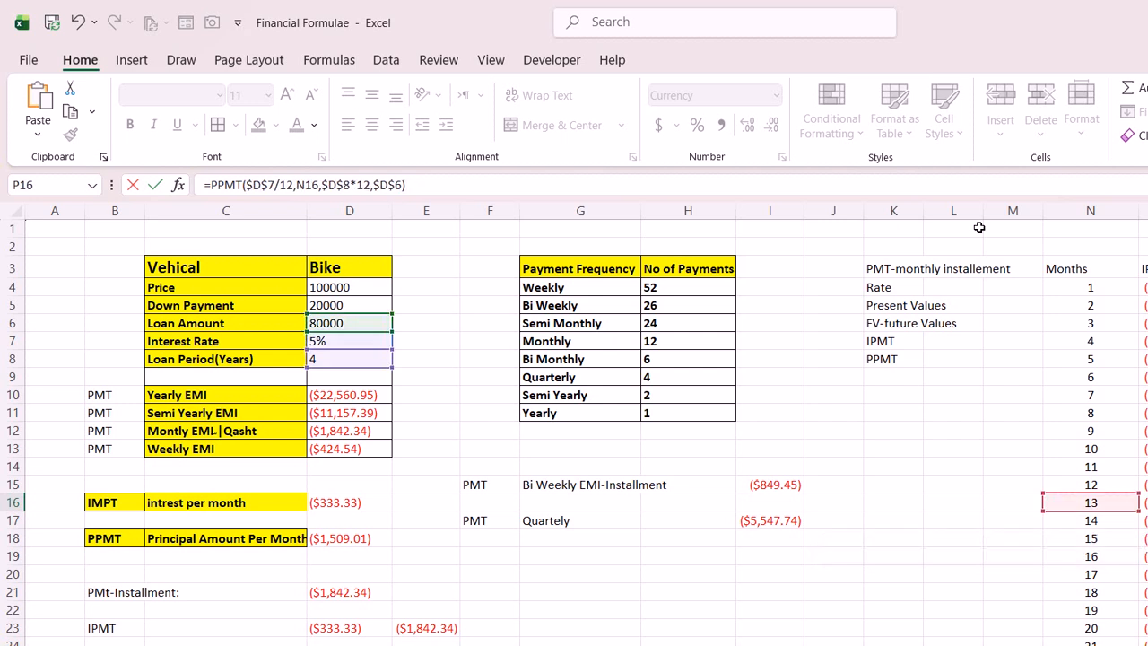
key(Return)
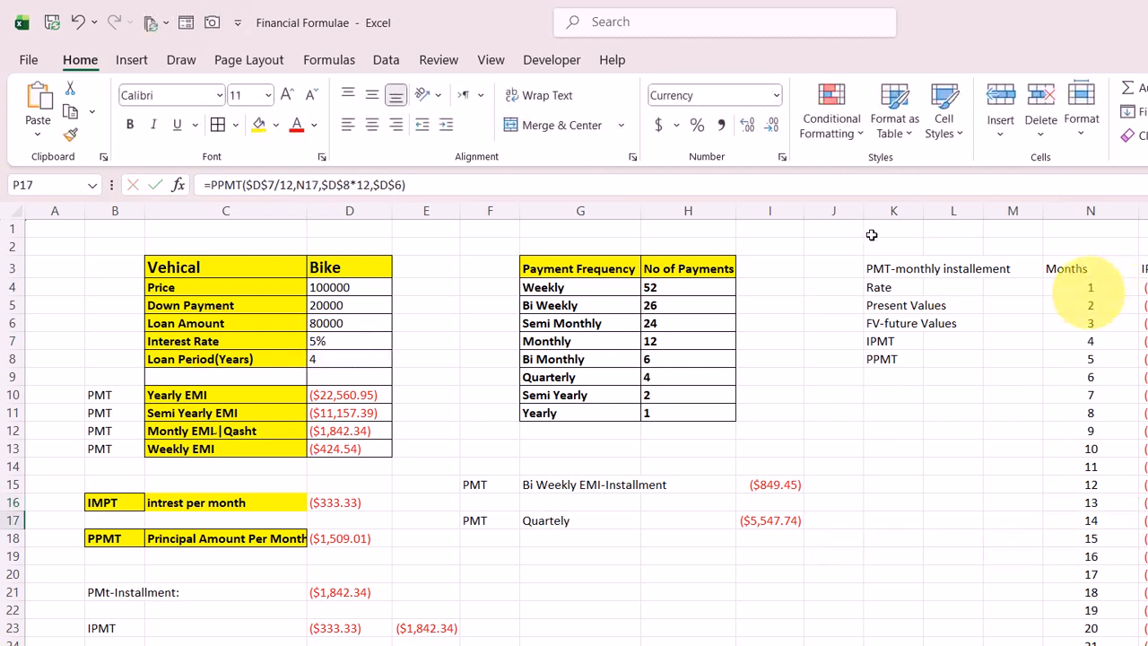
Step: Compare the PPMT formulas in P4 and P5 with the month numbers they refer to in column N
click(1091, 287)
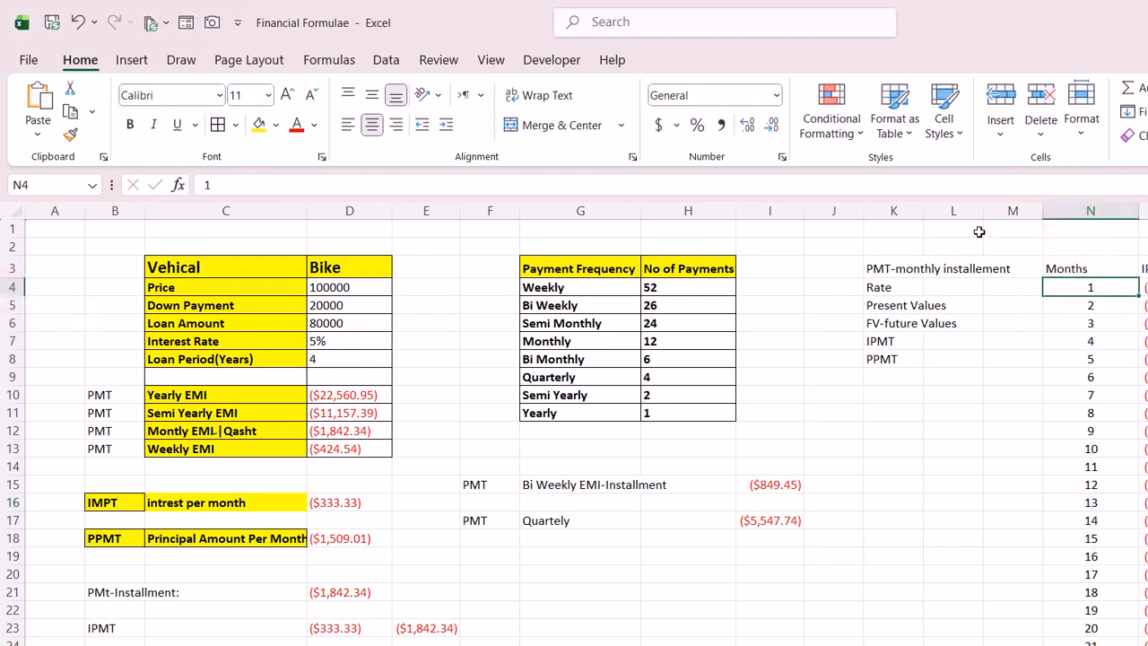
key(Right)
key(Right)
click(345, 185)
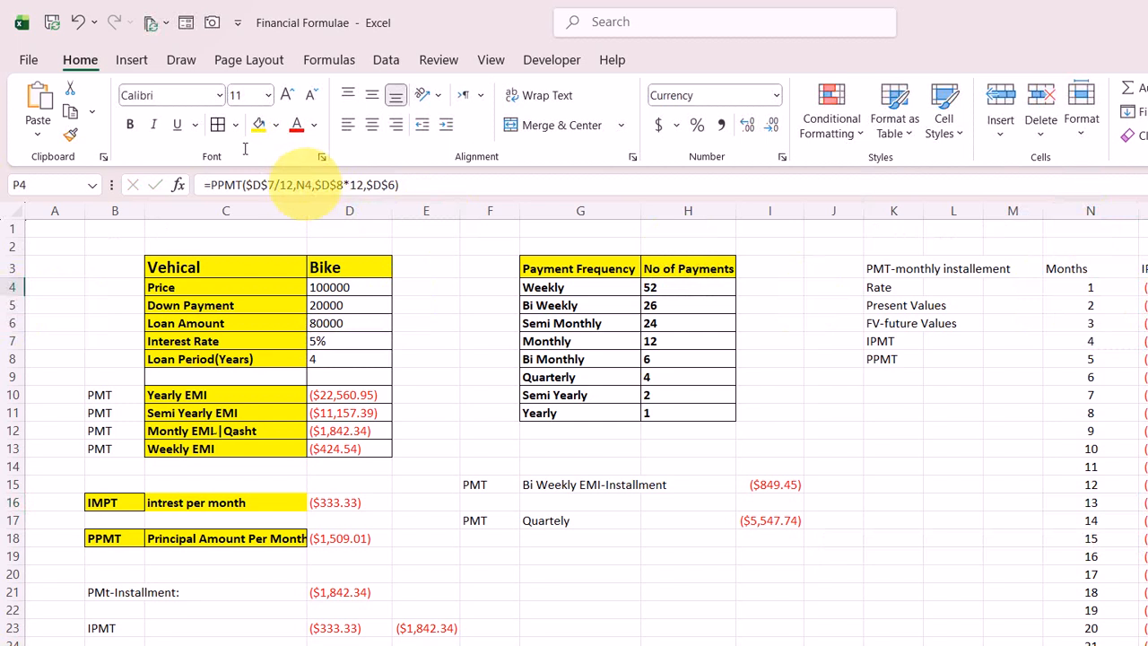
key(Down)
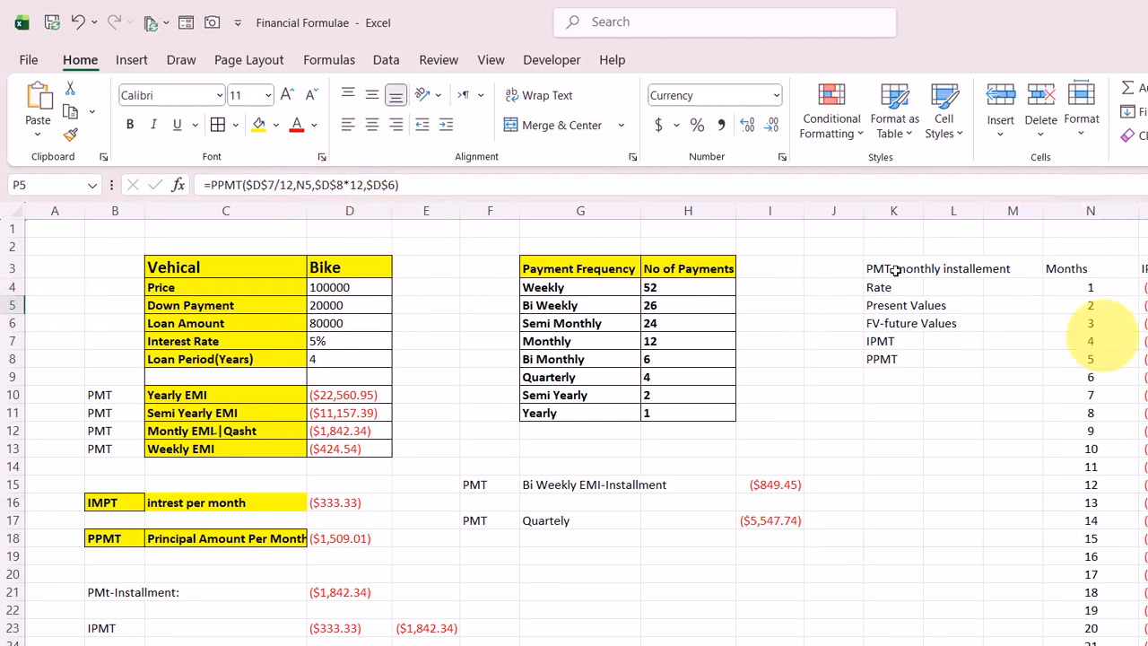